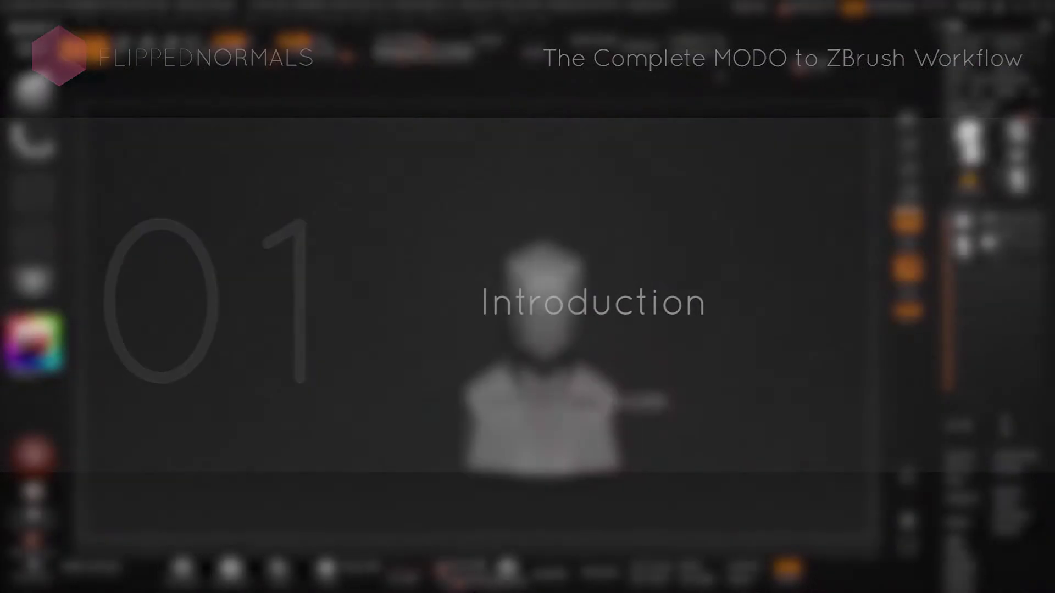
Step: Pull the low-poly head out into a jutting chin and broad, blocky shoulders
{"action": "left_click_drag", "start_coordinate": [610, 457], "coordinate": [591, 429]}
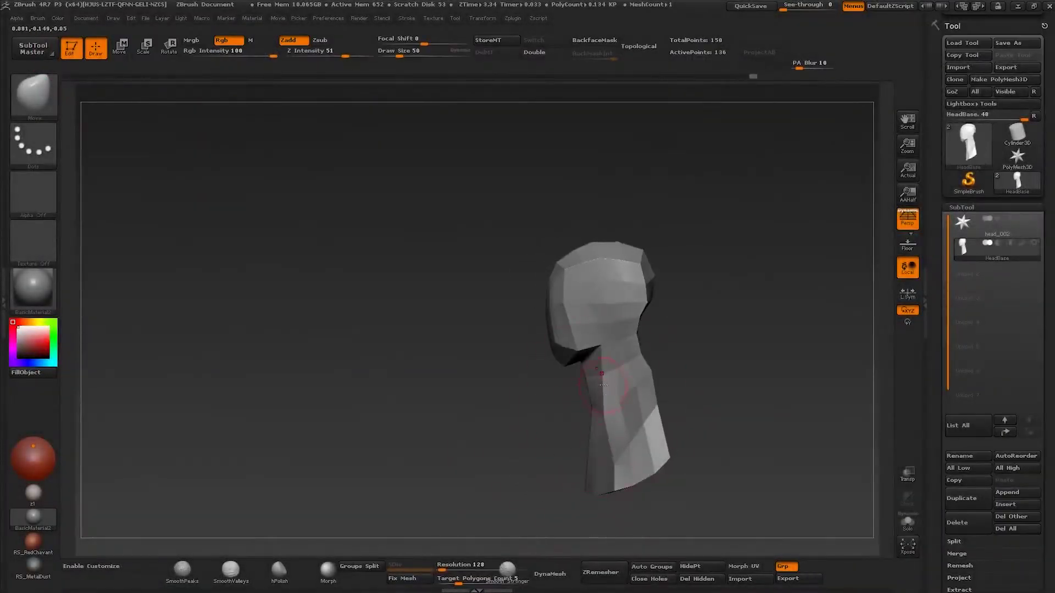
{"action": "mouse_move", "coordinate": [610, 364]}
{"action": "left_mouse_down"}
{"action": "mouse_move", "coordinate": [649, 416]}
{"action": "mouse_move", "coordinate": [647, 355]}
{"action": "left_mouse_up"}
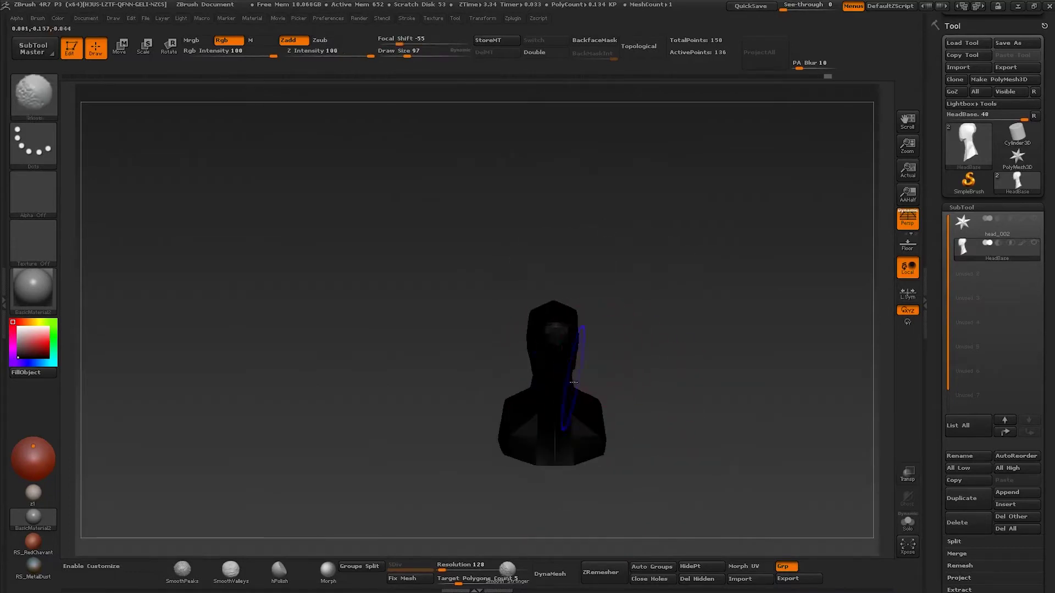
{"action": "left_click_drag", "start_coordinate": [599, 372], "coordinate": [586, 338]}
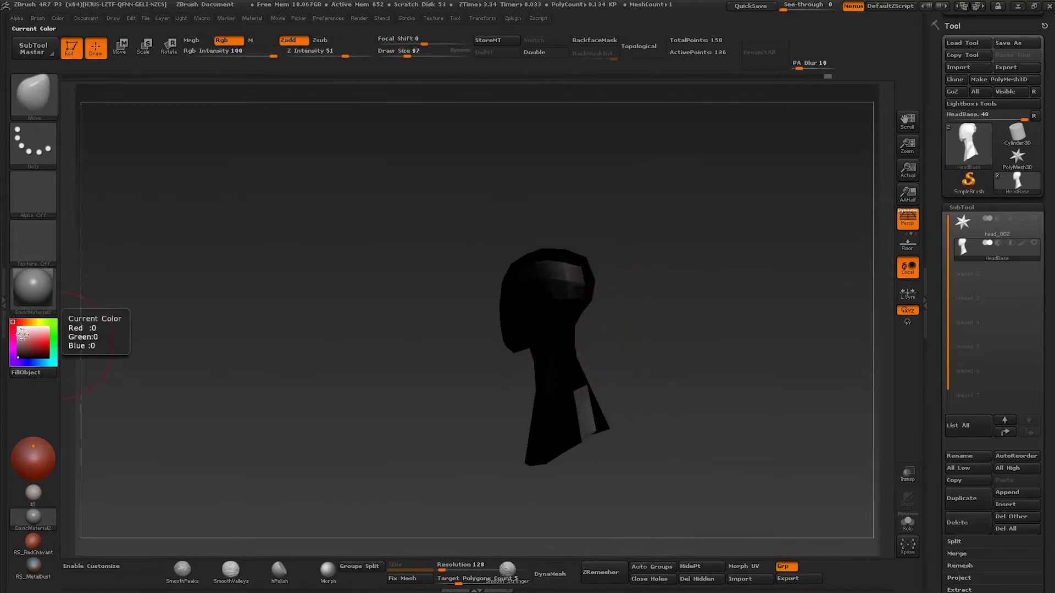
{"action": "key", "text": "s"}
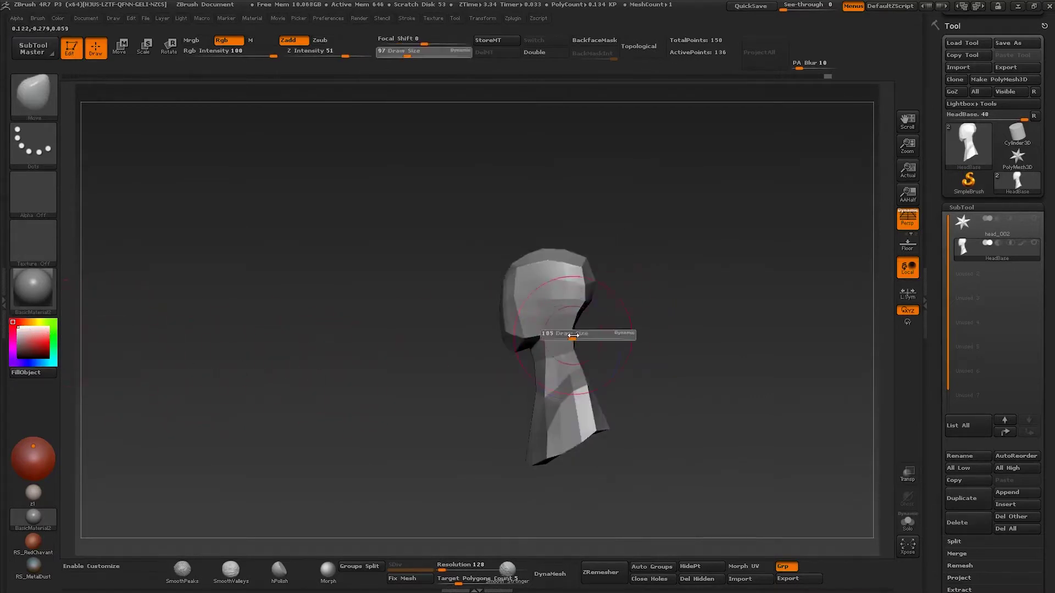
{"action": "mouse_move", "coordinate": [542, 358]}
{"action": "left_mouse_down"}
{"action": "mouse_move", "coordinate": [559, 329]}
{"action": "mouse_move", "coordinate": [556, 402]}
{"action": "mouse_move", "coordinate": [602, 319]}
{"action": "mouse_move", "coordinate": [531, 351]}
{"action": "left_mouse_up"}
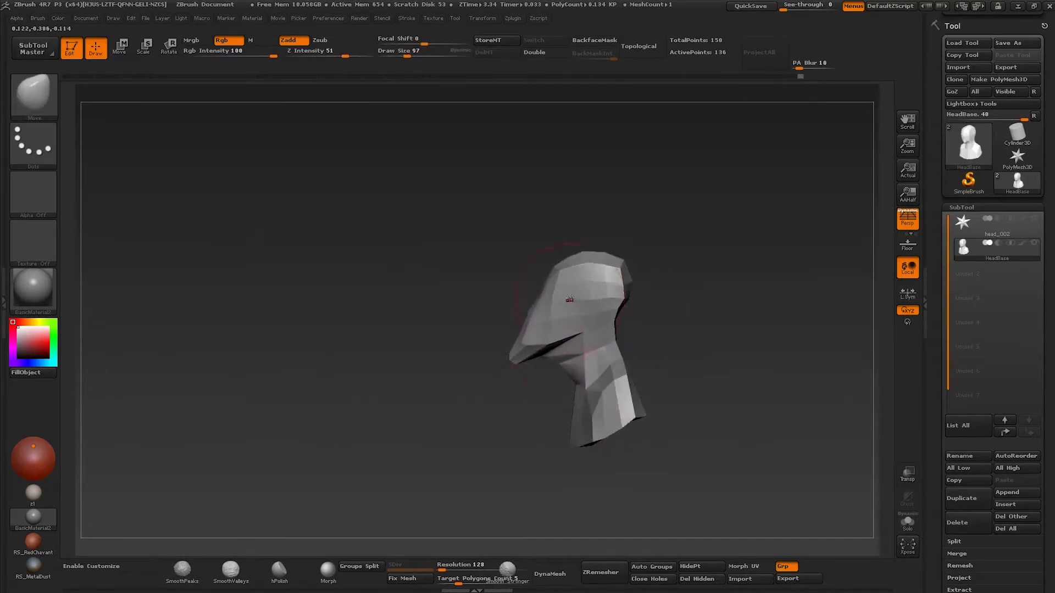
{"action": "mouse_move", "coordinate": [550, 297]}
{"action": "left_mouse_down"}
{"action": "mouse_move", "coordinate": [535, 343]}
{"action": "mouse_move", "coordinate": [634, 293]}
{"action": "mouse_move", "coordinate": [623, 404]}
{"action": "left_mouse_up"}
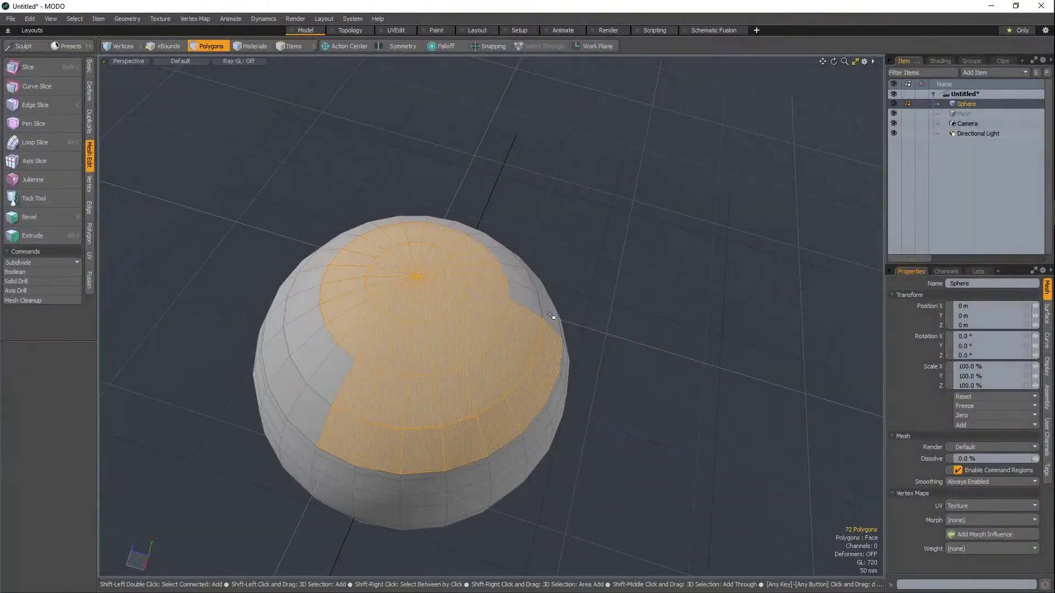
Step: Shrink the polygon selection to the top cap and duplicate the sphere twice
{"action": "key", "text": "ctrl+z"}
{"action": "key", "text": "ctrl+z"}
{"action": "left_click_drag", "start_coordinate": [471, 330], "coordinate": [456, 333], "text": "alt"}
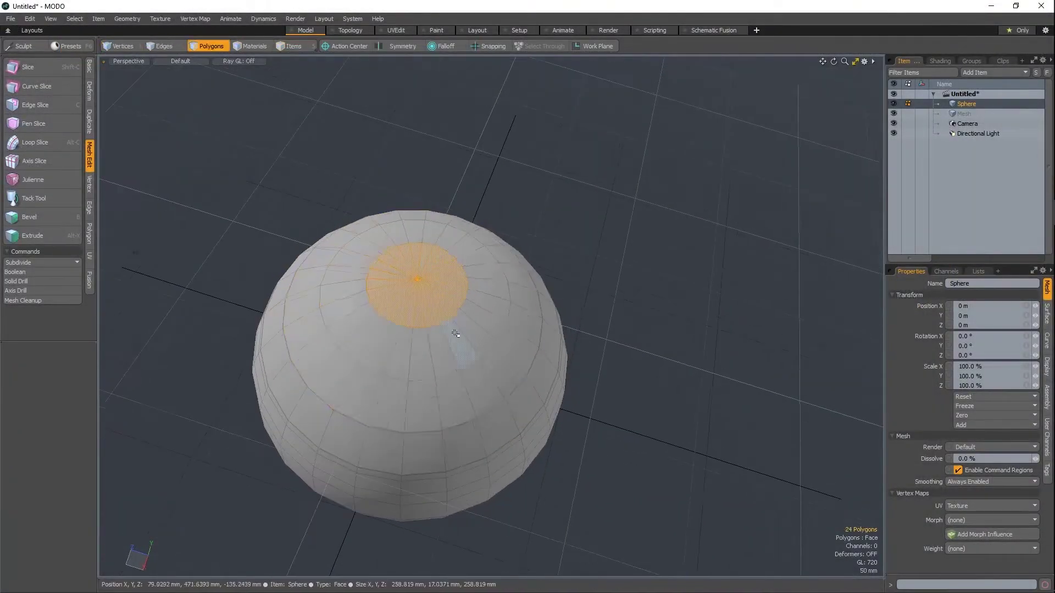
{"action": "key", "text": "5"}
{"action": "scroll", "coordinate": [451, 330], "scroll_direction": "down", "scroll_amount": 5}
{"action": "key", "text": "ctrl+d"}
{"action": "key", "text": "ctrl+d"}
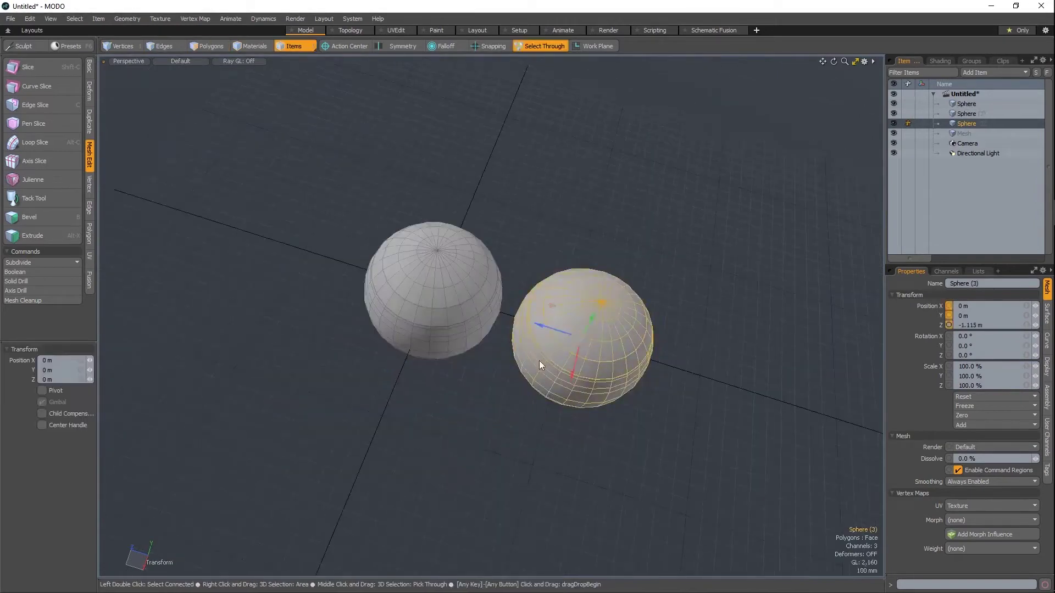
Step: Round the selected polygon into a circle with Radial Align, then bevel it inward
{"action": "left_click", "coordinate": [966, 123]}
{"action": "key", "text": "3"}
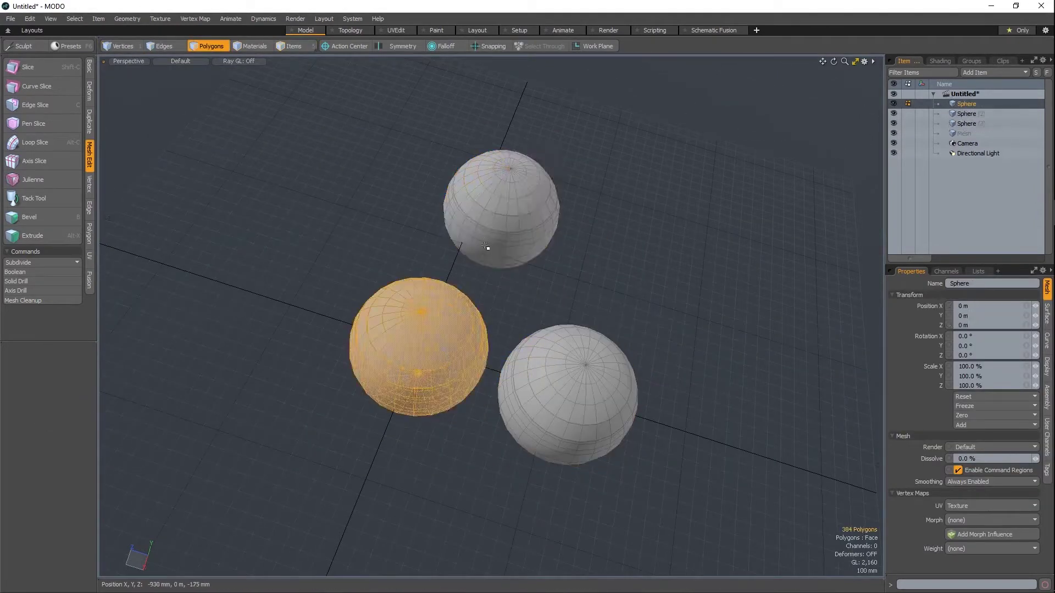
{"action": "left_click", "coordinate": [567, 426]}
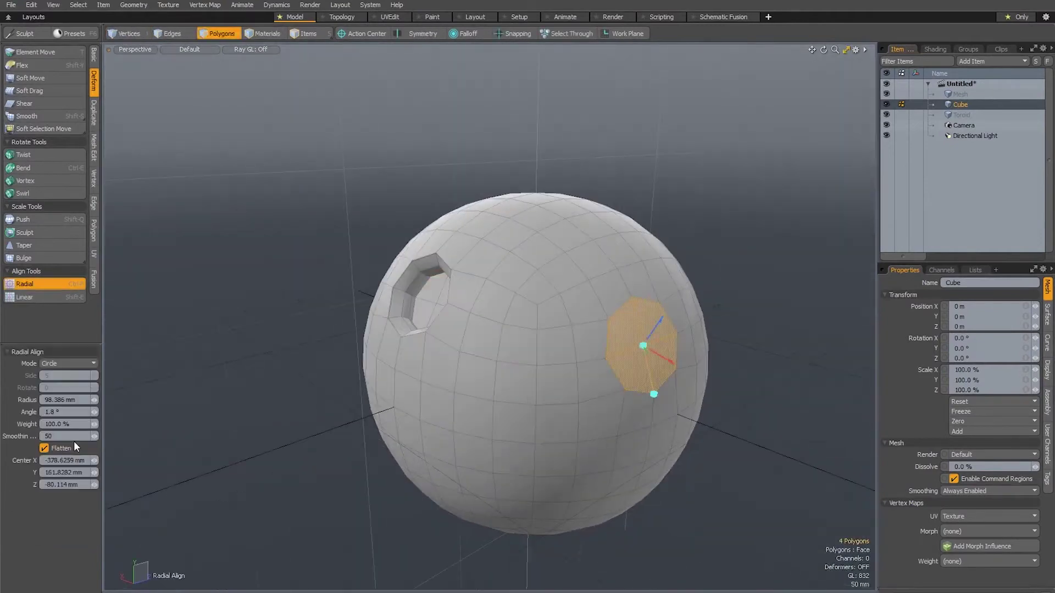
{"action": "left_click", "coordinate": [73, 354]}
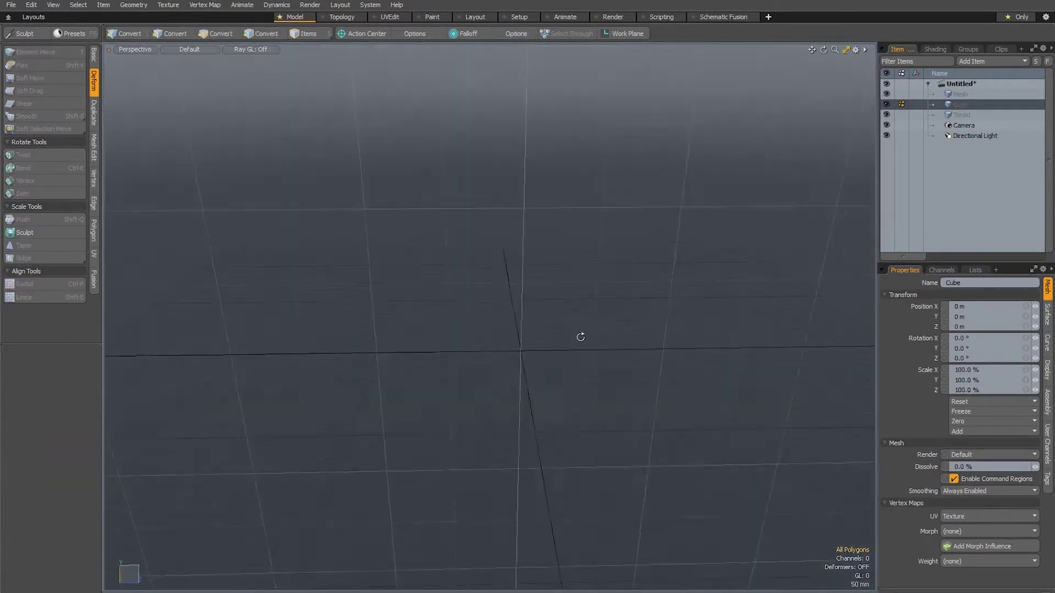
{"action": "left_click_drag", "start_coordinate": [580, 337], "coordinate": [542, 336], "text": "alt"}
{"action": "right_click", "coordinate": [491, 349]}
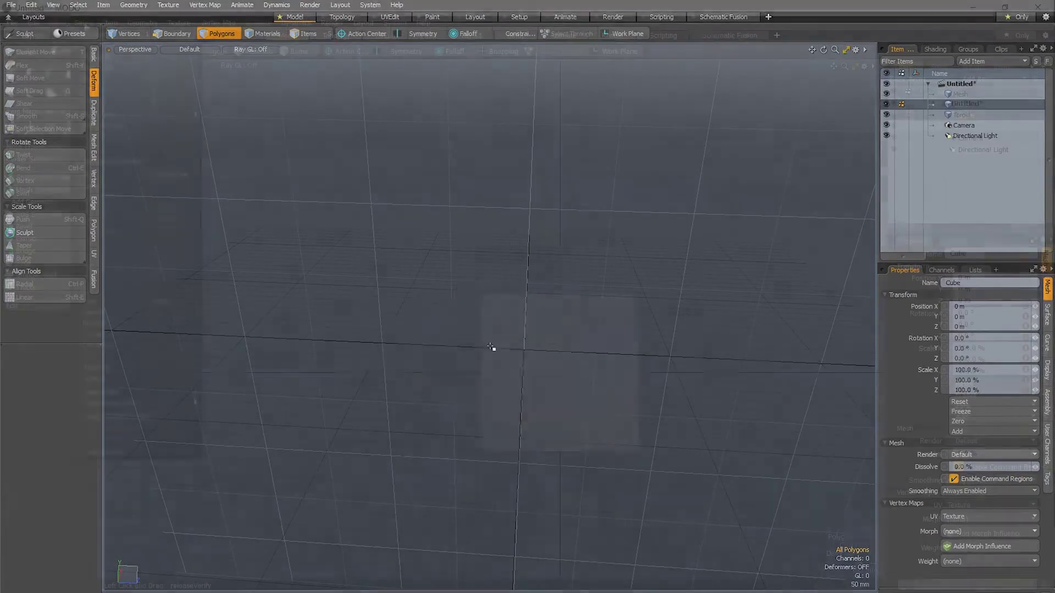
{"action": "left_click", "coordinate": [56, 22]}
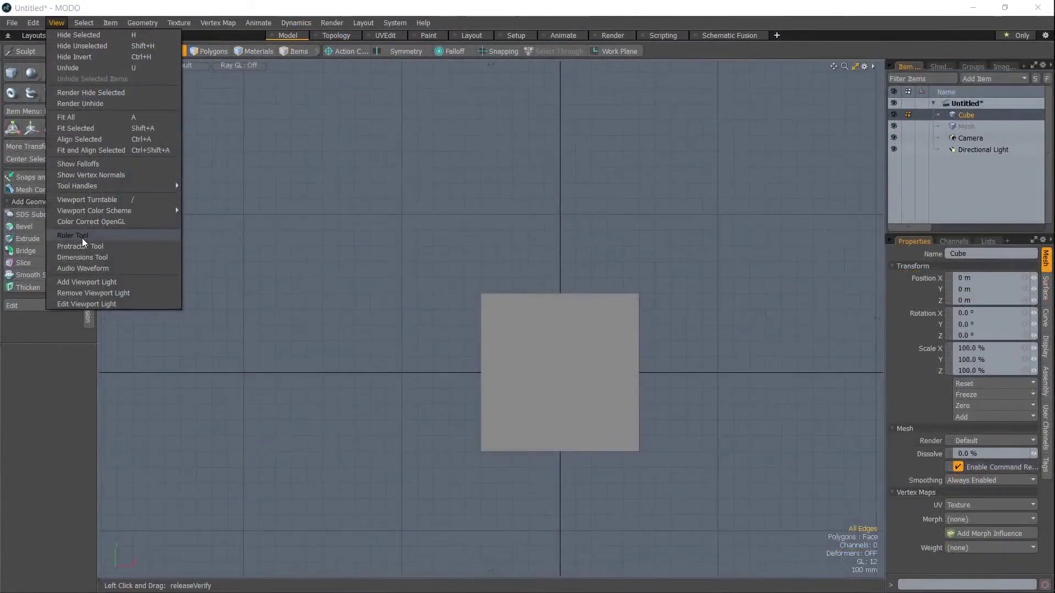
Step: Measure the cube with the Ruler Tool in front view, then subdivide it
{"action": "left_click", "coordinate": [82, 237]}
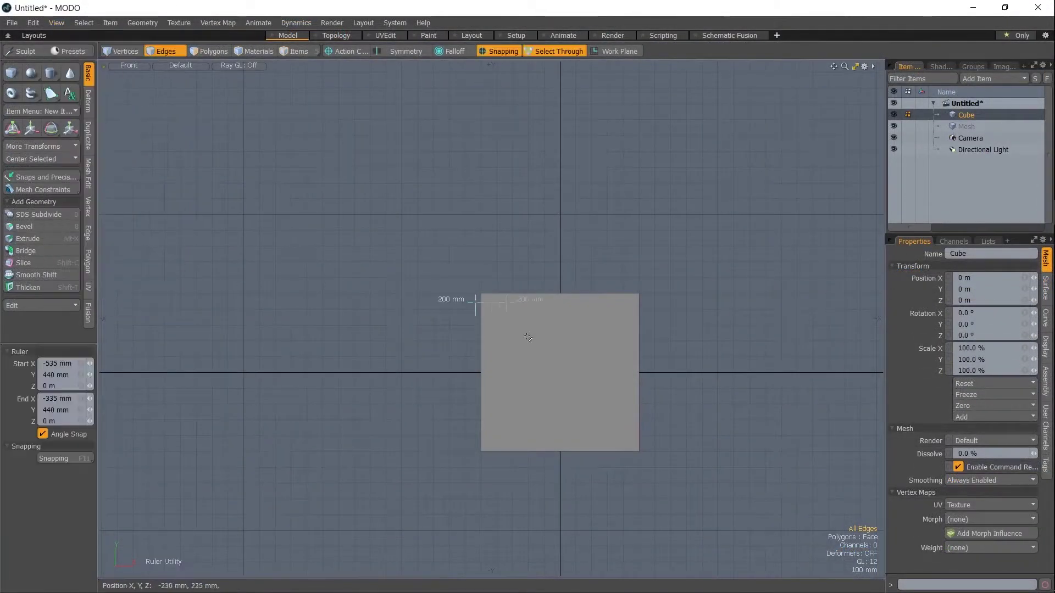
{"action": "scroll", "coordinate": [528, 338], "scroll_direction": "up", "scroll_amount": 2}
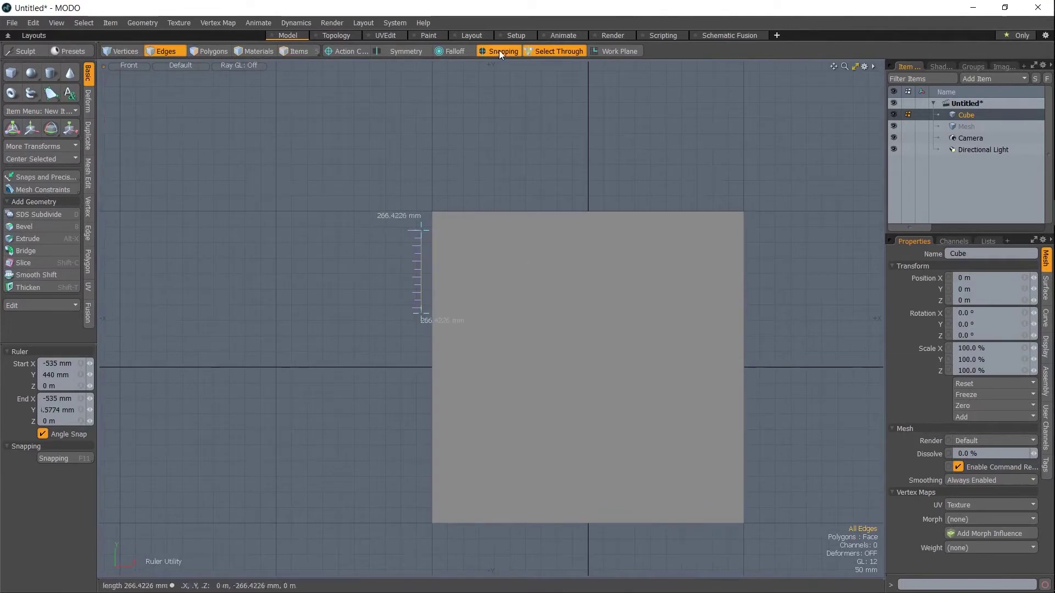
{"action": "scroll", "coordinate": [587, 292], "scroll_direction": "up", "scroll_amount": 1}
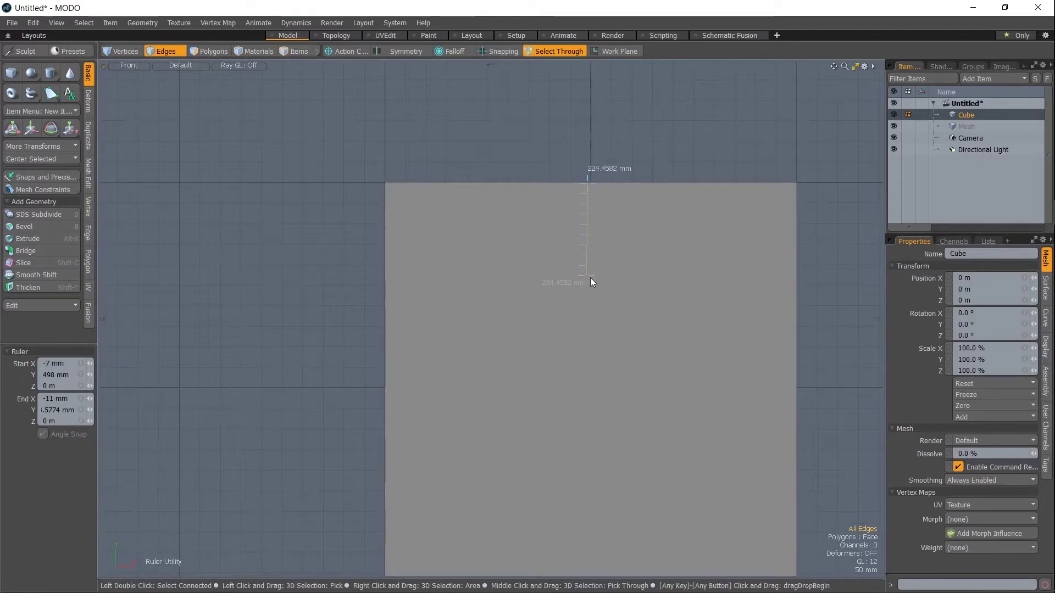
{"action": "key", "text": "0"}
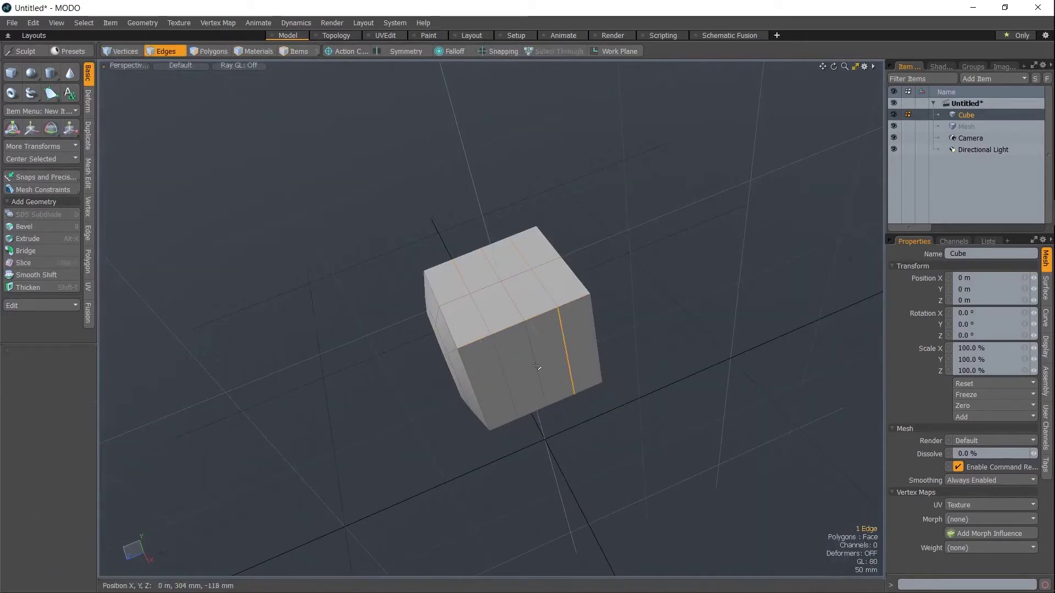
{"action": "key", "text": "shift+d"}
Step: Extrude the cube's bottom face and move it downward to lengthen the cube
{"action": "mouse_move", "coordinate": [535, 366]}
{"action": "left_mouse_down", "text": "alt"}
{"action": "mouse_move", "coordinate": [524, 307]}
{"action": "mouse_move", "coordinate": [518, 323]}
{"action": "mouse_move", "coordinate": [537, 352]}
{"action": "mouse_move", "coordinate": [522, 331]}
{"action": "left_mouse_up", "text": "alt"}
{"action": "key", "text": "3"}
{"action": "left_click", "coordinate": [525, 306]}
{"action": "key", "text": "shift+x"}
{"action": "key", "text": "w"}
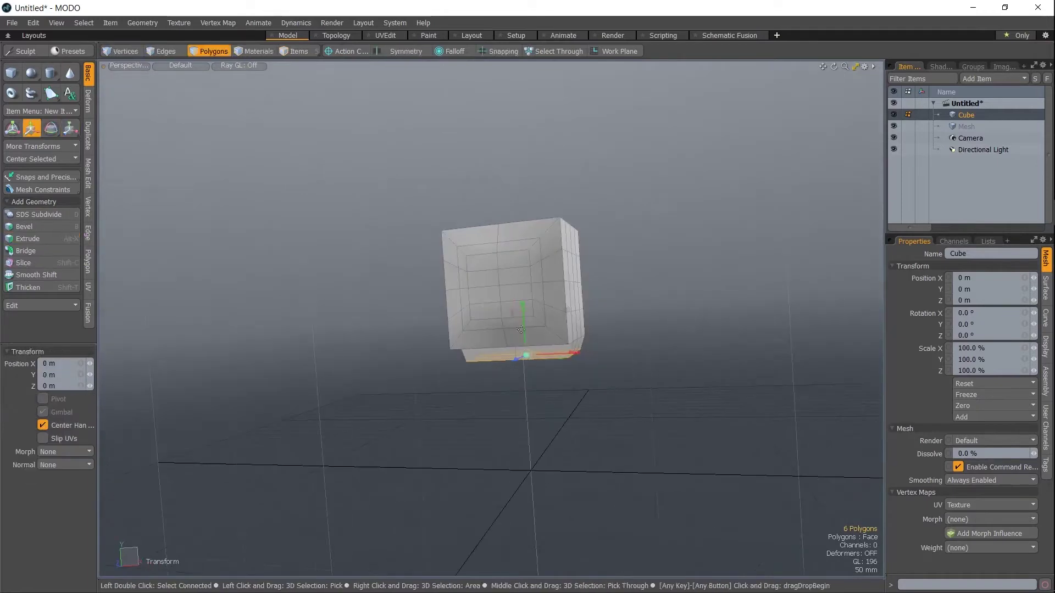
{"action": "key", "text": "shift+x"}
{"action": "left_click_drag", "start_coordinate": [530, 366], "coordinate": [533, 420]}
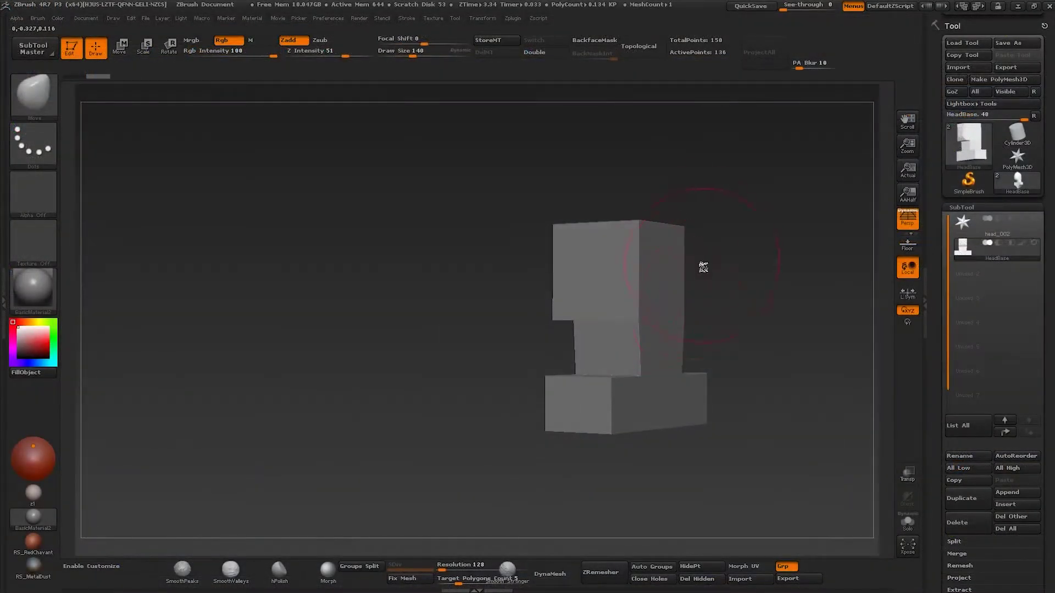
Step: Smooth the blocky top of the stacked blocks into a rounder head shape
{"action": "mouse_move", "coordinate": [703, 267]}
{"action": "left_mouse_down"}
{"action": "mouse_move", "coordinate": [666, 294]}
{"action": "mouse_move", "coordinate": [709, 355]}
{"action": "mouse_move", "coordinate": [621, 336]}
{"action": "left_mouse_up"}
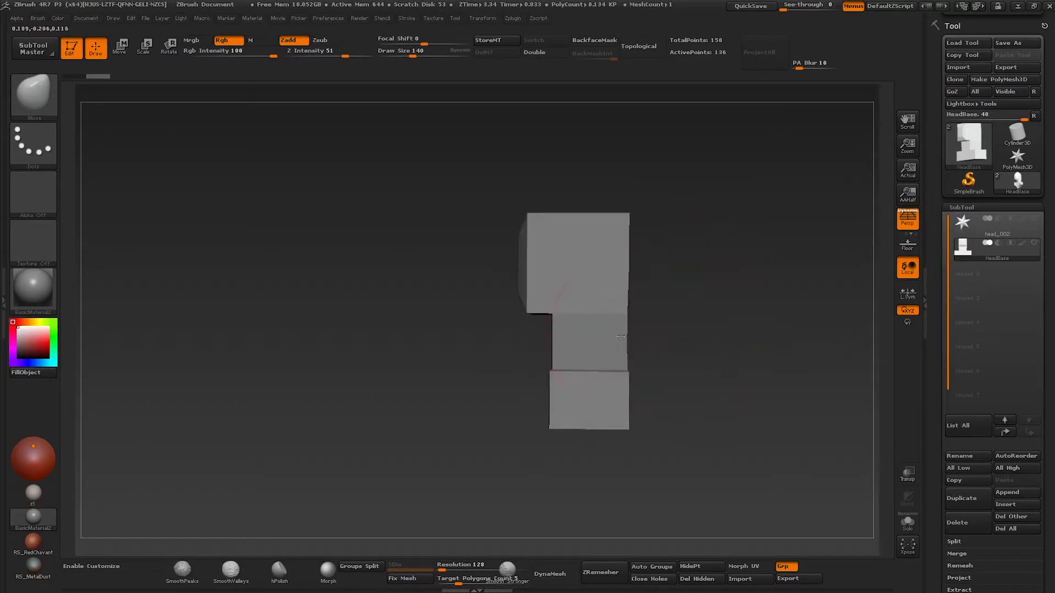
{"action": "left_click_drag", "start_coordinate": [643, 254], "coordinate": [663, 235]}
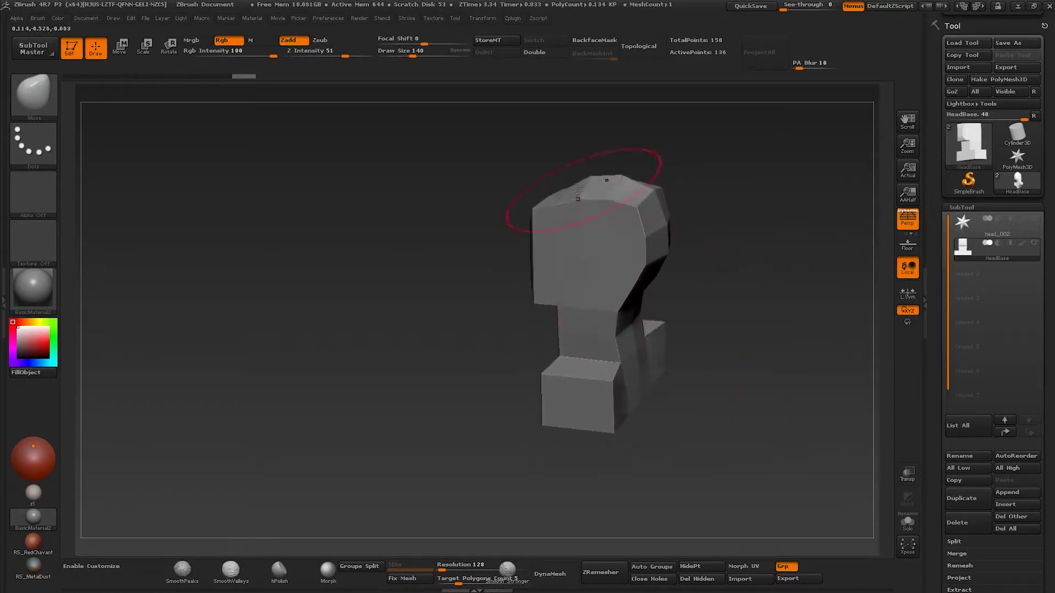
{"action": "left_click_drag", "start_coordinate": [577, 198], "coordinate": [575, 194], "text": "shift"}
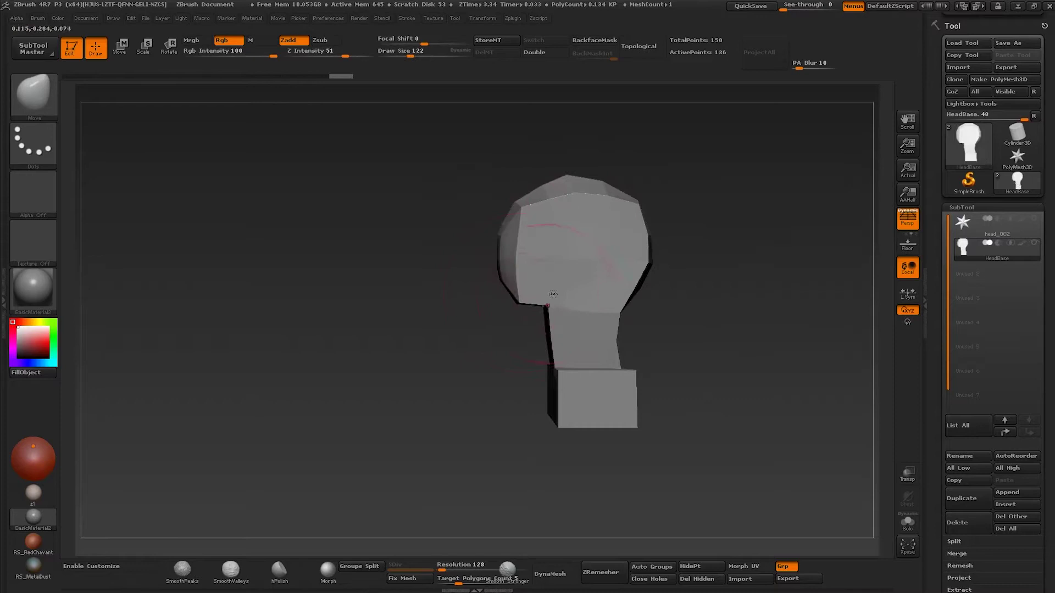
{"action": "mouse_move", "coordinate": [611, 305]}
{"action": "left_mouse_down"}
{"action": "mouse_move", "coordinate": [493, 313]}
{"action": "mouse_move", "coordinate": [548, 309]}
{"action": "left_mouse_up"}
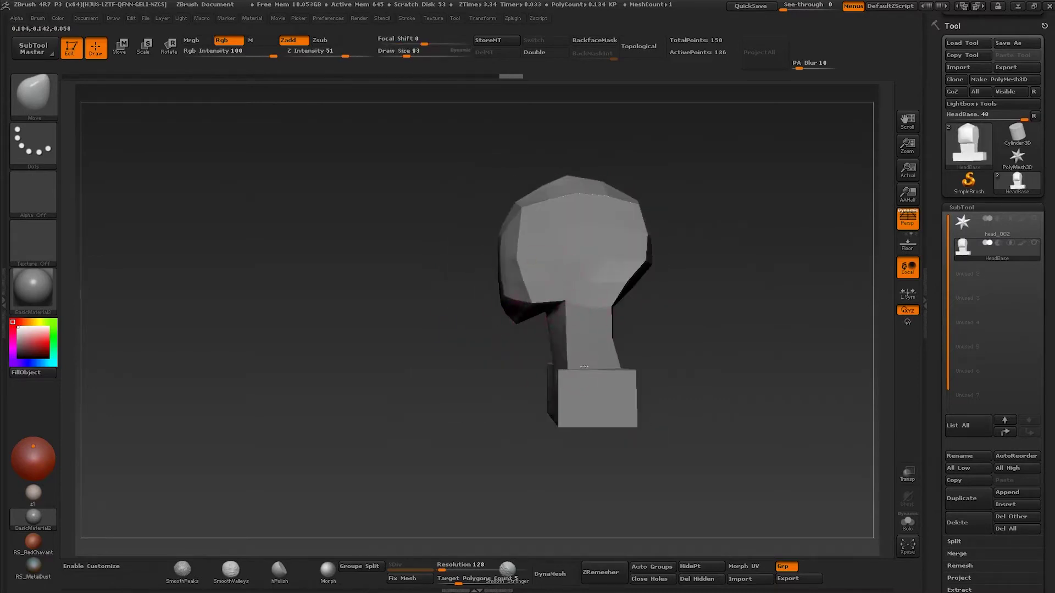
{"action": "left_click_drag", "start_coordinate": [583, 366], "coordinate": [613, 401]}
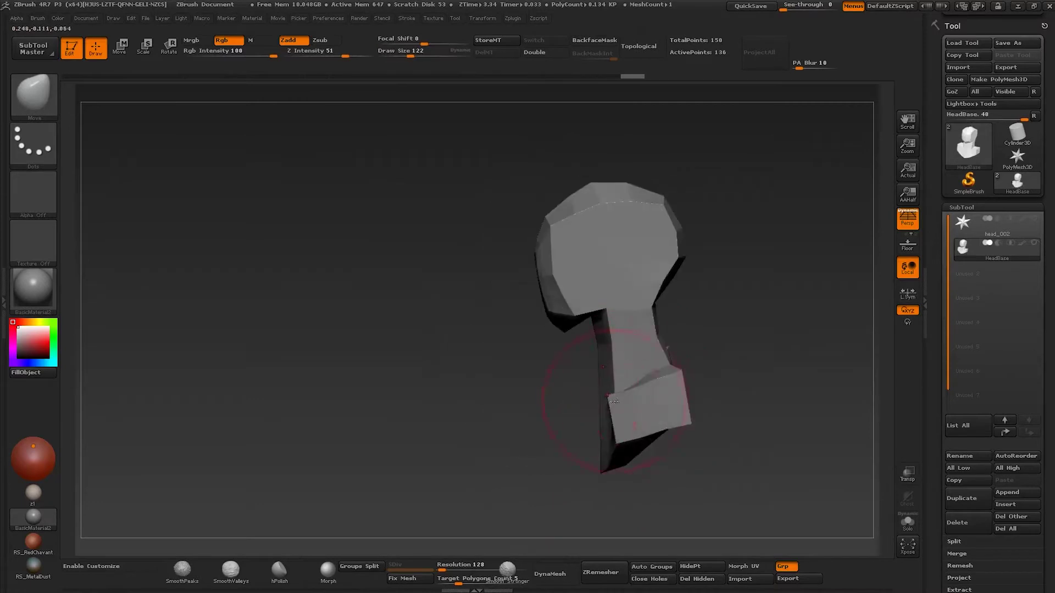
{"action": "left_click_drag", "start_coordinate": [635, 380], "coordinate": [710, 370]}
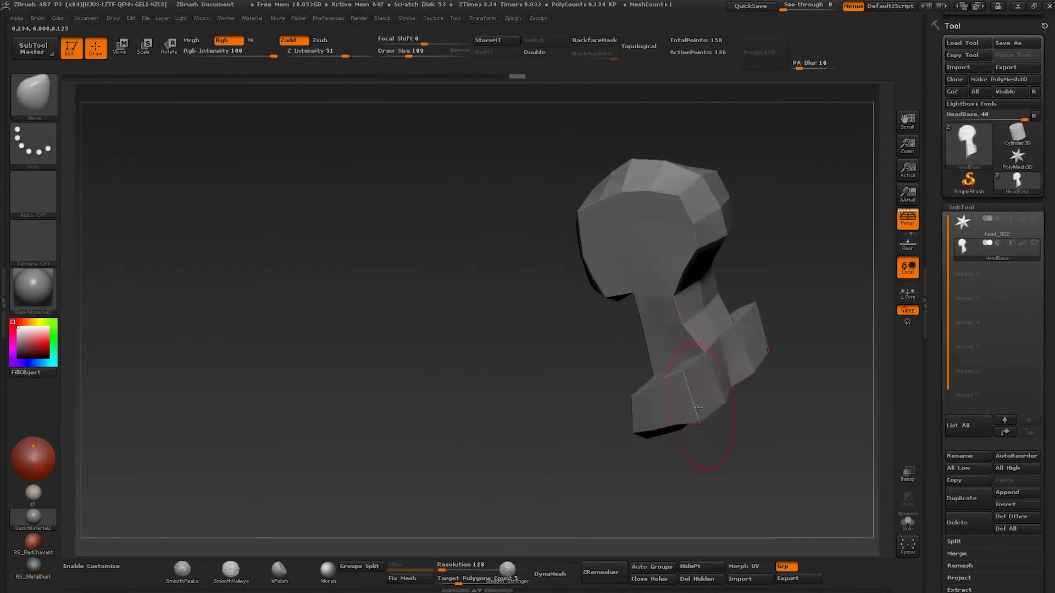
Step: Refine the head and neck from front, back and side-profile views
{"action": "mouse_move", "coordinate": [709, 456]}
{"action": "left_mouse_down"}
{"action": "mouse_move", "coordinate": [683, 377]}
{"action": "mouse_move", "coordinate": [660, 437]}
{"action": "mouse_move", "coordinate": [735, 450]}
{"action": "mouse_move", "coordinate": [741, 365]}
{"action": "left_mouse_up"}
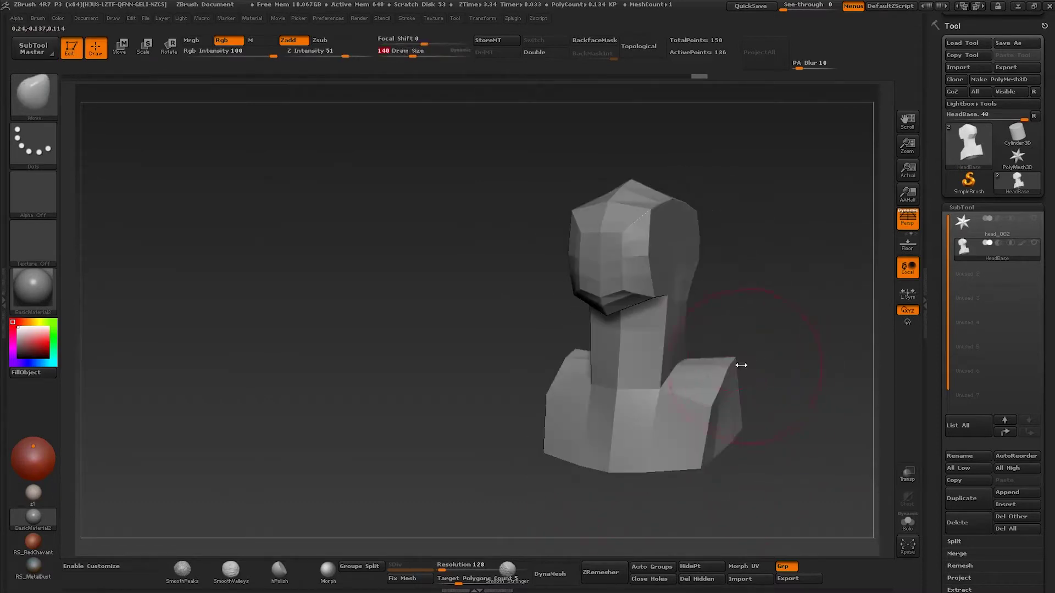
{"action": "left_click_drag", "start_coordinate": [713, 404], "coordinate": [723, 406]}
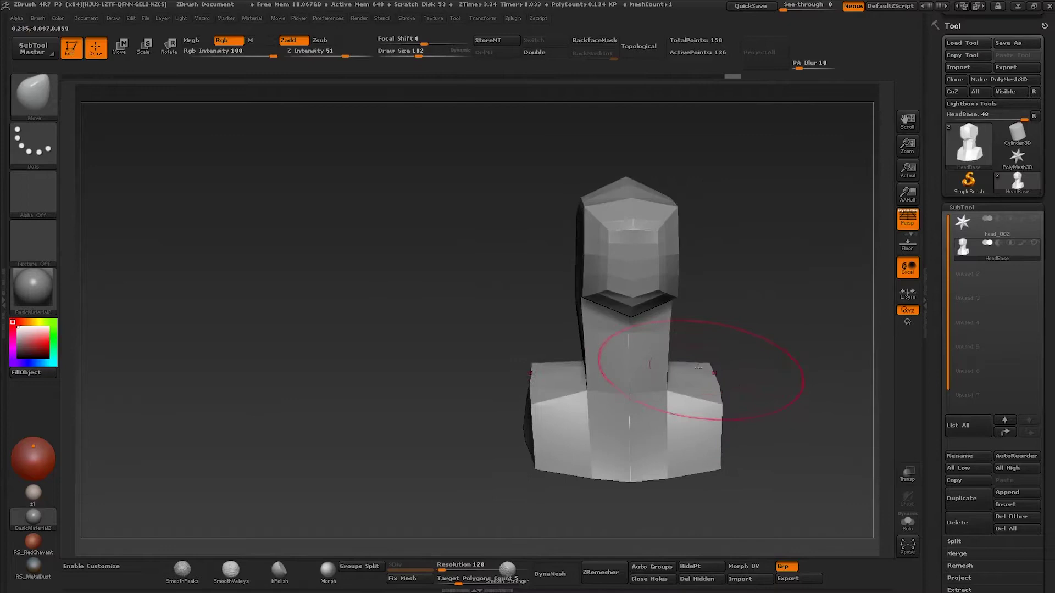
{"action": "mouse_move", "coordinate": [699, 366]}
{"action": "left_mouse_down"}
{"action": "mouse_move", "coordinate": [599, 443]}
{"action": "mouse_move", "coordinate": [583, 410]}
{"action": "mouse_move", "coordinate": [605, 453]}
{"action": "left_mouse_up"}
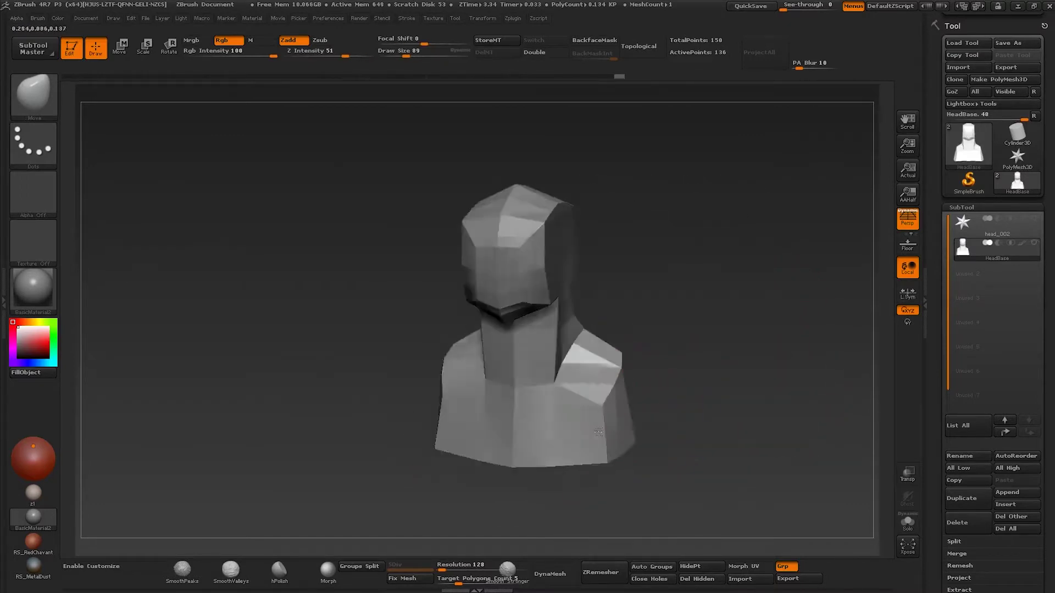
{"action": "left_click_drag", "start_coordinate": [567, 388], "coordinate": [577, 354]}
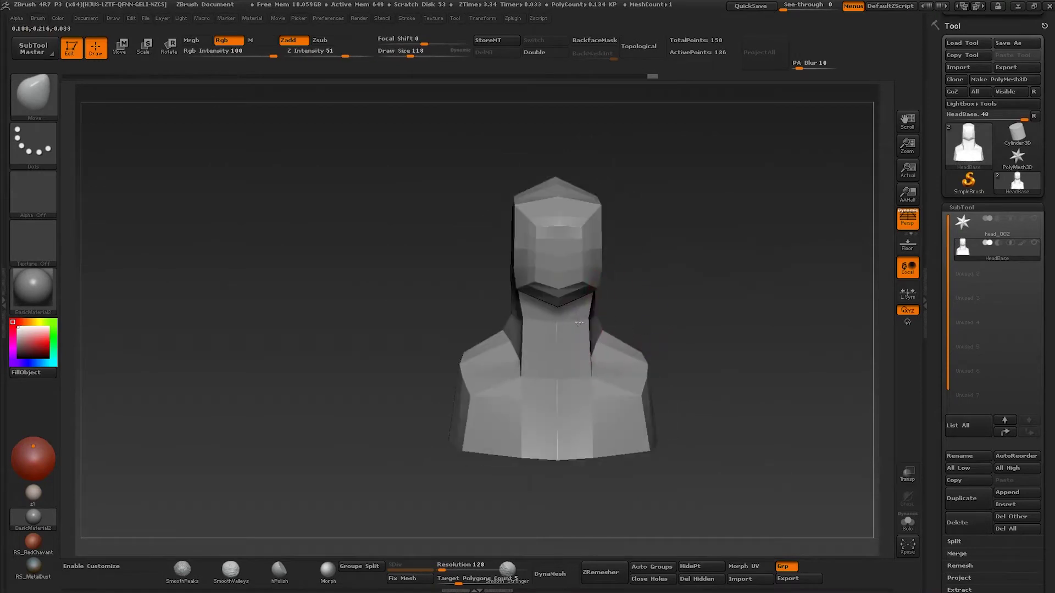
{"action": "left_click_drag", "start_coordinate": [603, 396], "coordinate": [592, 378]}
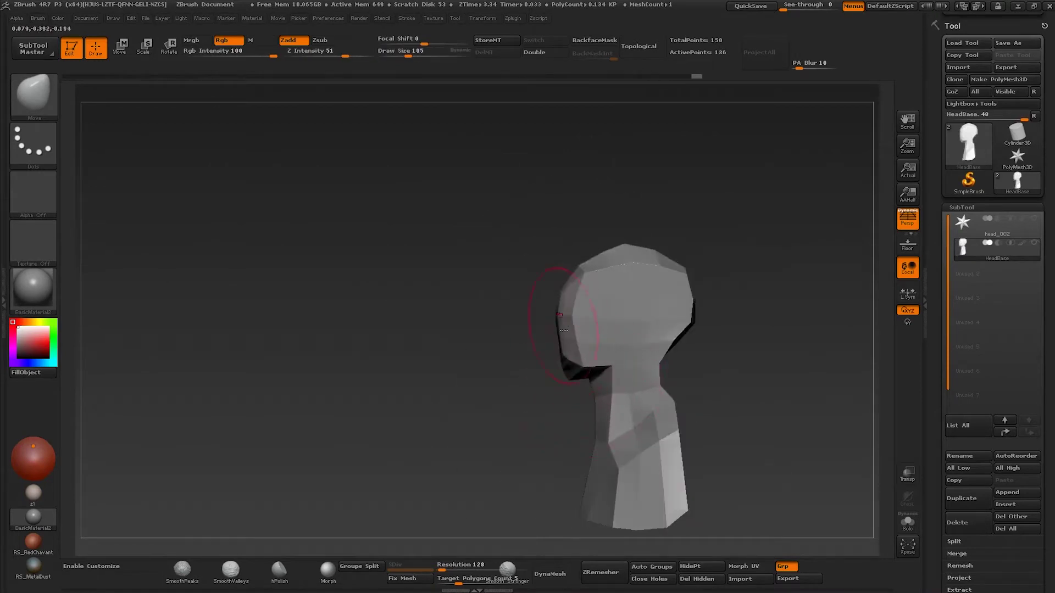
{"action": "left_click_drag", "start_coordinate": [565, 313], "coordinate": [584, 261]}
Step: Pull the nose into a pronounced point with the Move brush, adjusting Draw Size
{"action": "left_click_drag", "start_coordinate": [668, 317], "coordinate": [687, 332]}
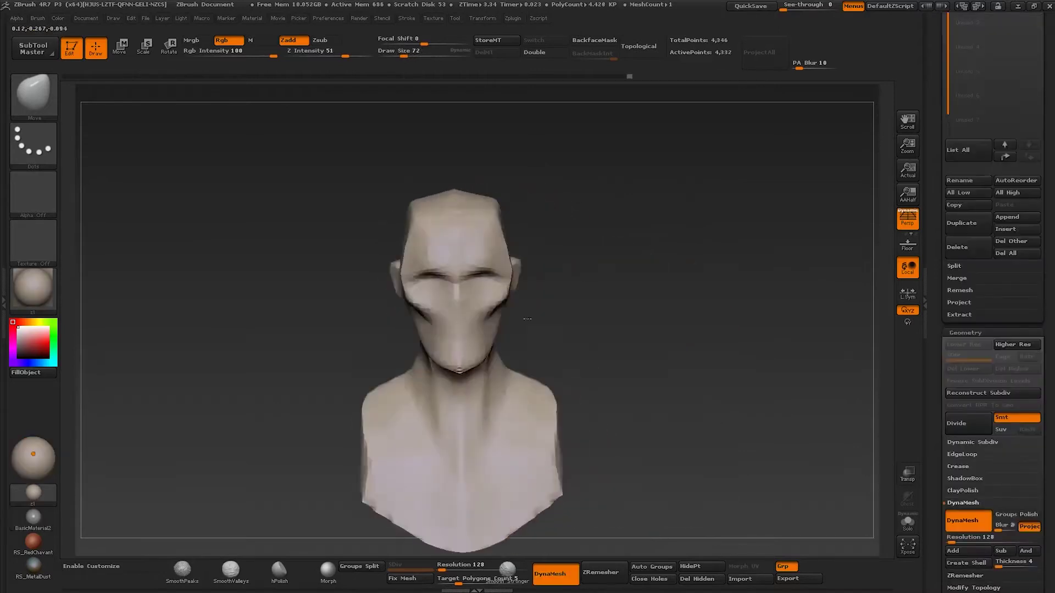
{"action": "mouse_move", "coordinate": [503, 323]}
{"action": "left_mouse_down"}
{"action": "mouse_move", "coordinate": [466, 310]}
{"action": "mouse_move", "coordinate": [476, 288]}
{"action": "left_mouse_up"}
{"action": "key", "text": "s"}
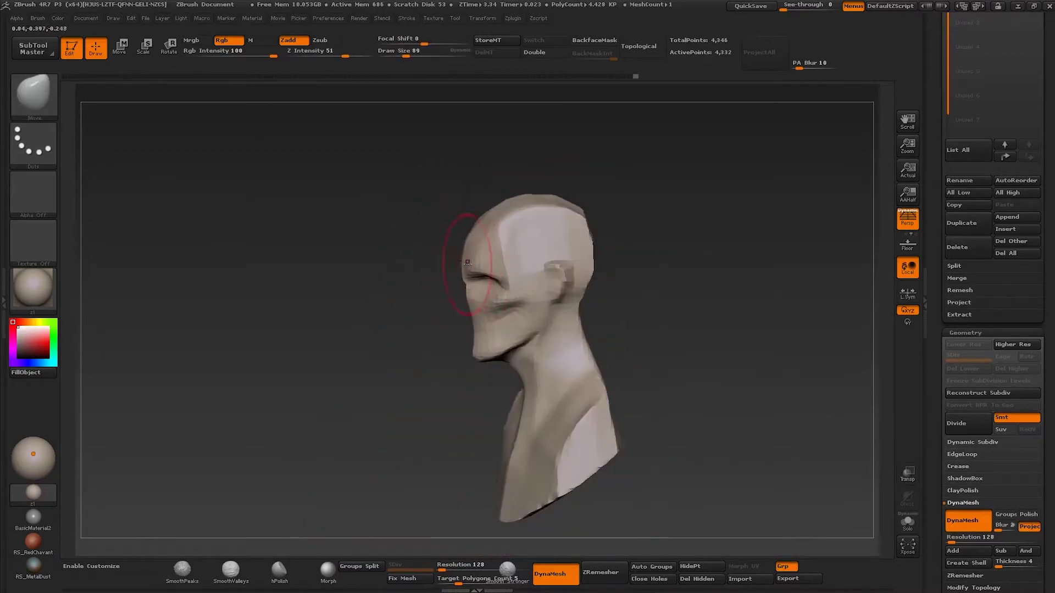
{"action": "mouse_move", "coordinate": [479, 242]}
{"action": "left_mouse_down"}
{"action": "mouse_move", "coordinate": [459, 275]}
{"action": "mouse_move", "coordinate": [502, 274]}
{"action": "mouse_move", "coordinate": [587, 313]}
{"action": "mouse_move", "coordinate": [476, 351]}
{"action": "left_mouse_up"}
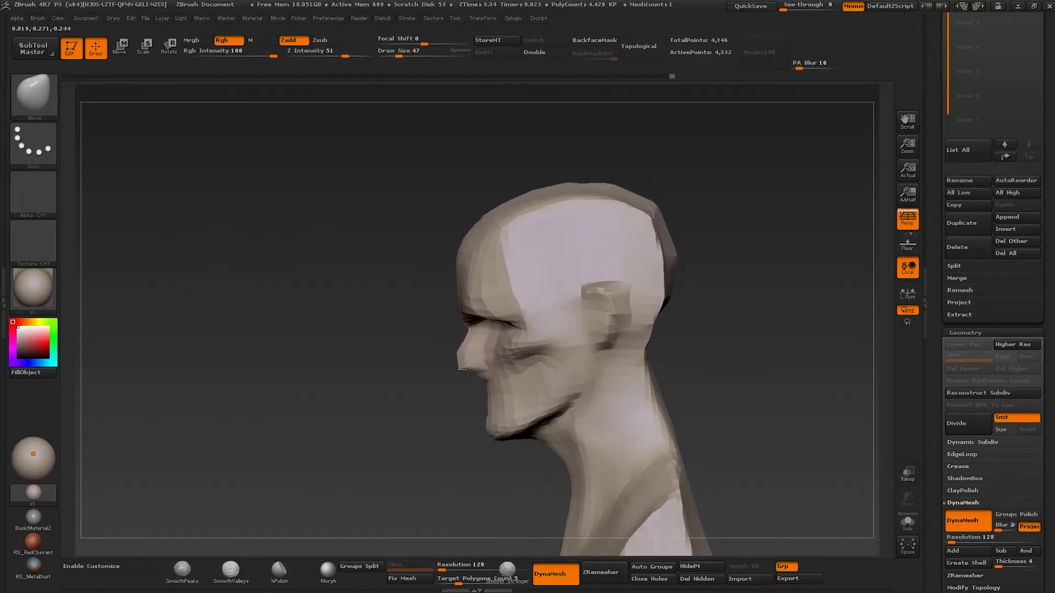
{"action": "left_click_drag", "start_coordinate": [465, 333], "coordinate": [495, 335]}
{"action": "left_click_drag", "start_coordinate": [590, 311], "coordinate": [461, 366]}
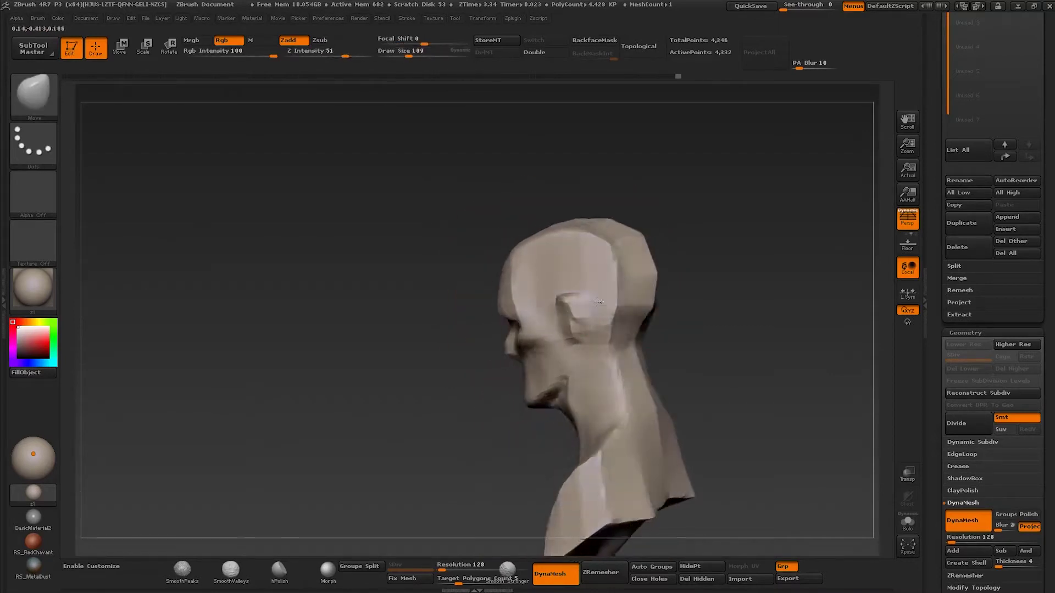
{"action": "key", "text": "s"}
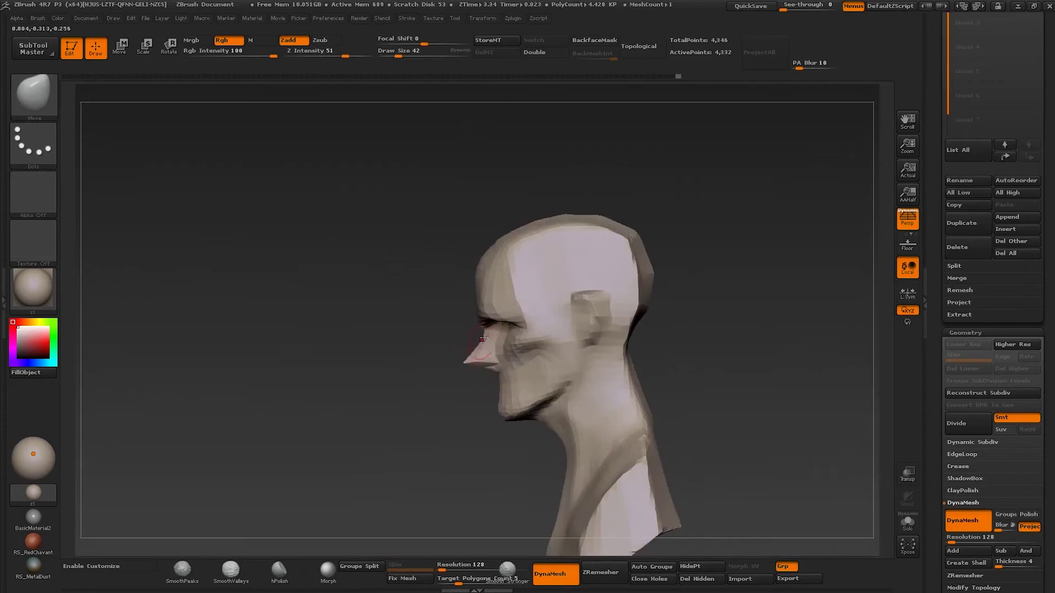
{"action": "left_click_drag", "start_coordinate": [494, 355], "coordinate": [501, 402]}
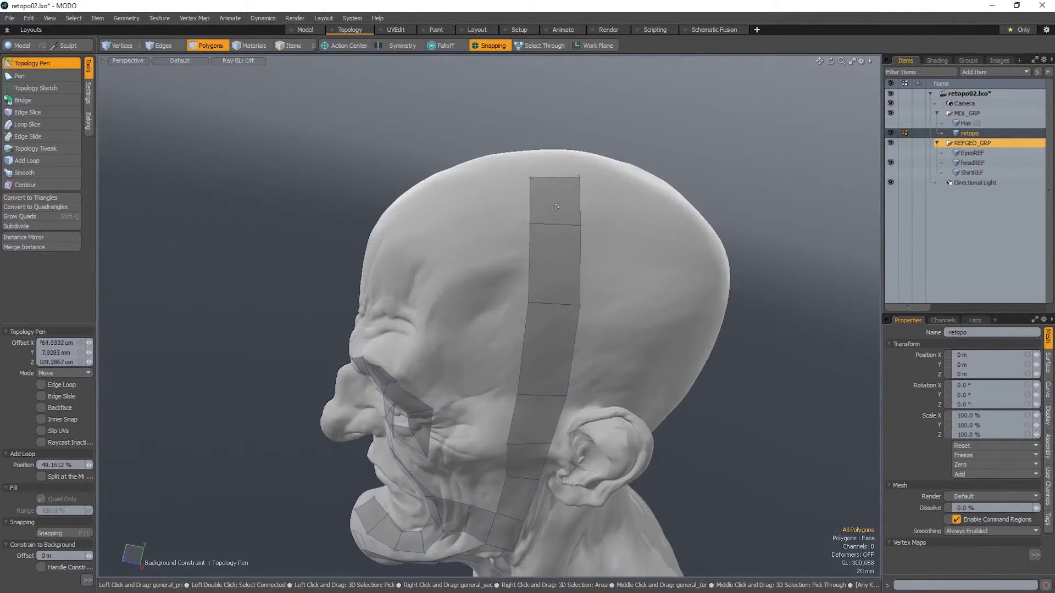
Step: Extend the lip polygon strip toward the mouth corner with Topology Pen
{"action": "left_click_drag", "start_coordinate": [554, 207], "coordinate": [448, 306], "text": "alt"}
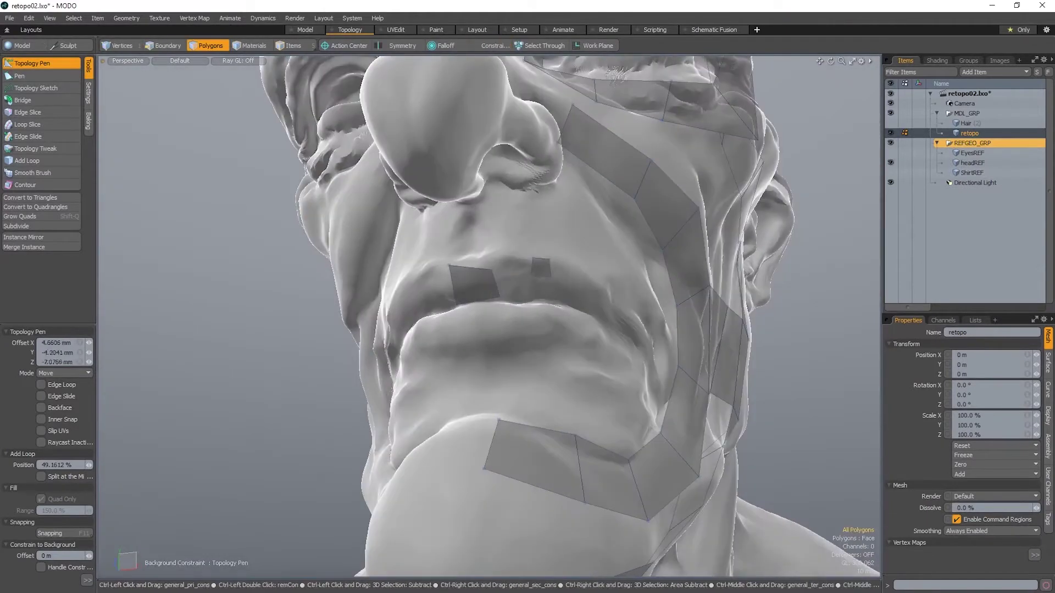
{"action": "left_click_drag", "start_coordinate": [498, 292], "coordinate": [467, 280], "text": "alt"}
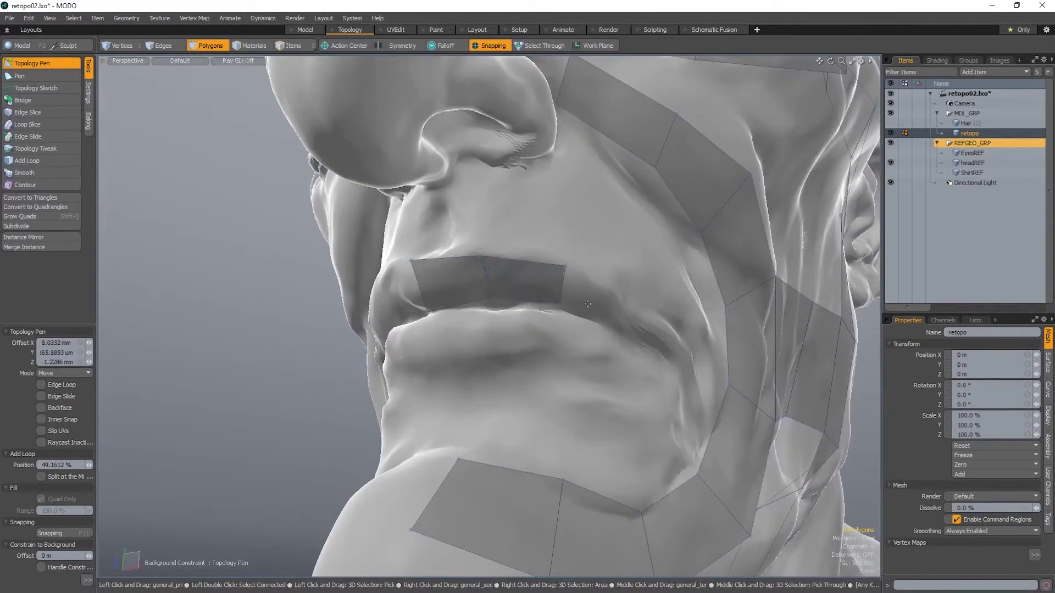
{"action": "mouse_move", "coordinate": [588, 304]}
{"action": "left_mouse_down"}
{"action": "mouse_move", "coordinate": [635, 330]}
{"action": "mouse_move", "coordinate": [675, 372]}
{"action": "left_mouse_up"}
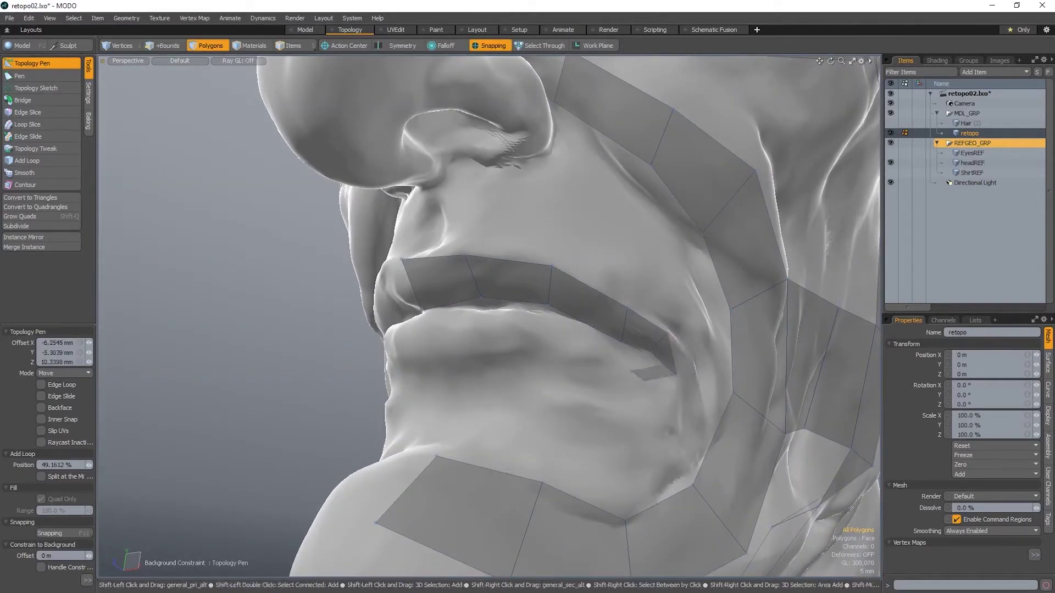
{"action": "mouse_move", "coordinate": [630, 369]}
{"action": "left_mouse_down", "text": "alt"}
{"action": "mouse_move", "coordinate": [551, 357]}
{"action": "mouse_move", "coordinate": [604, 309]}
{"action": "mouse_move", "coordinate": [381, 306]}
{"action": "mouse_move", "coordinate": [429, 329]}
{"action": "mouse_move", "coordinate": [528, 314]}
{"action": "mouse_move", "coordinate": [494, 313]}
{"action": "mouse_move", "coordinate": [489, 348]}
{"action": "mouse_move", "coordinate": [507, 396]}
{"action": "mouse_move", "coordinate": [462, 355]}
{"action": "mouse_move", "coordinate": [461, 320]}
{"action": "left_mouse_up", "text": "alt"}
Step: Lasso-select the vertices along the chin's centre line
{"action": "key", "text": "q"}
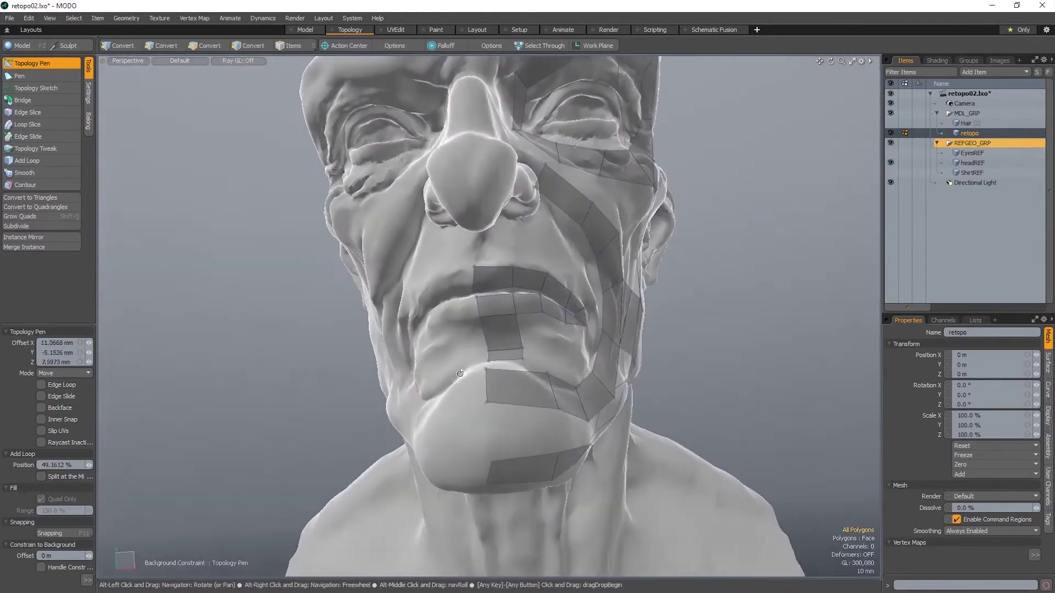
{"action": "right_click_drag", "start_coordinate": [462, 320], "coordinate": [462, 448]}
{"action": "right_click_drag", "start_coordinate": [446, 355], "coordinate": [466, 467]}
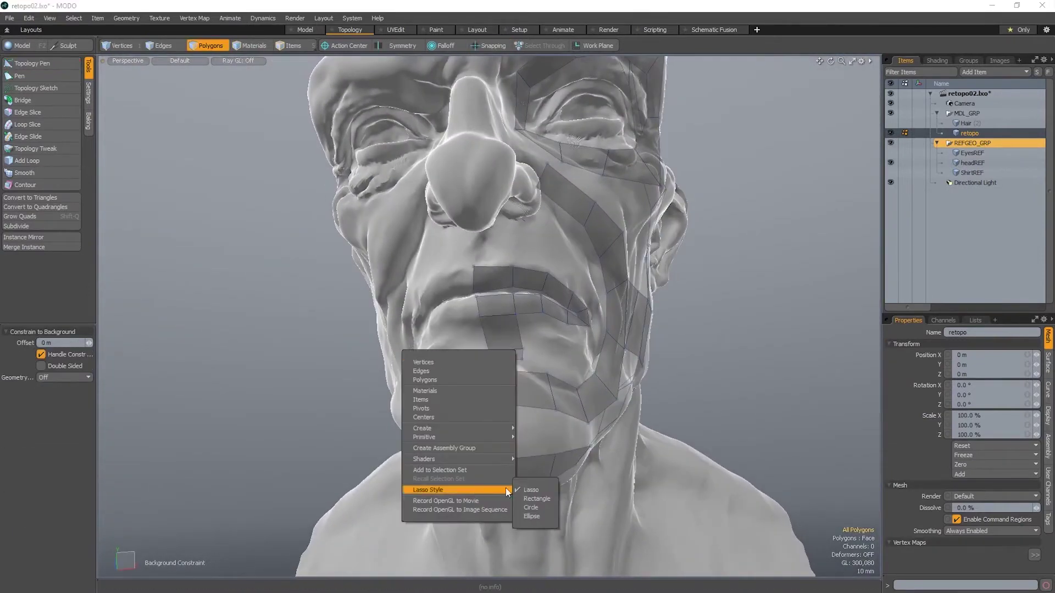
{"action": "key", "text": "1"}
{"action": "left_click_drag", "start_coordinate": [510, 418], "coordinate": [464, 385], "text": "alt"}
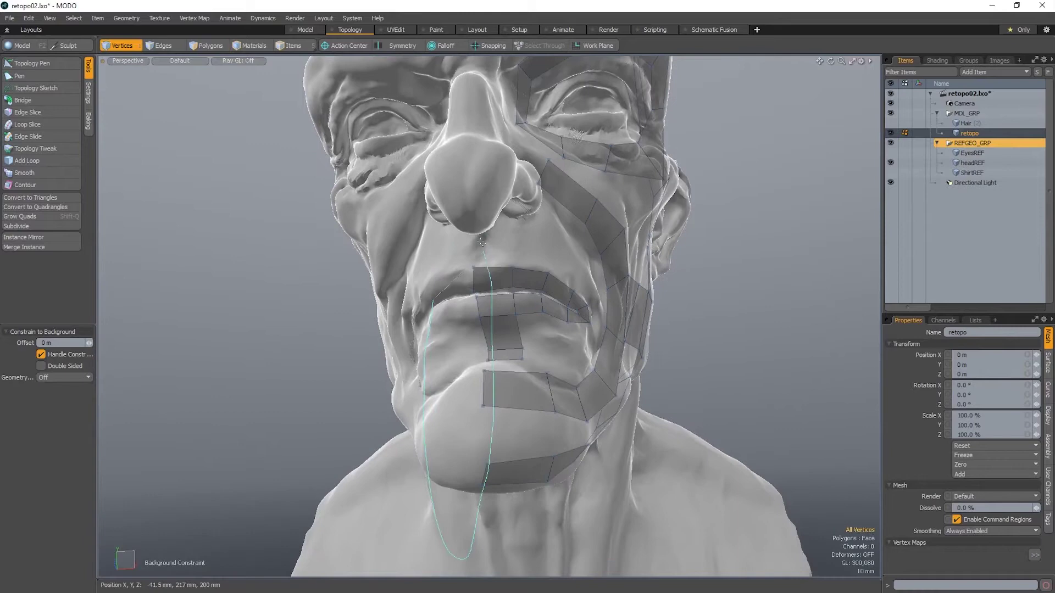
Step: Straighten the selected chin vertices into a column with Vertex > Align
{"action": "key", "text": "1"}
{"action": "left_click_drag", "start_coordinate": [495, 78], "coordinate": [219, 93]}
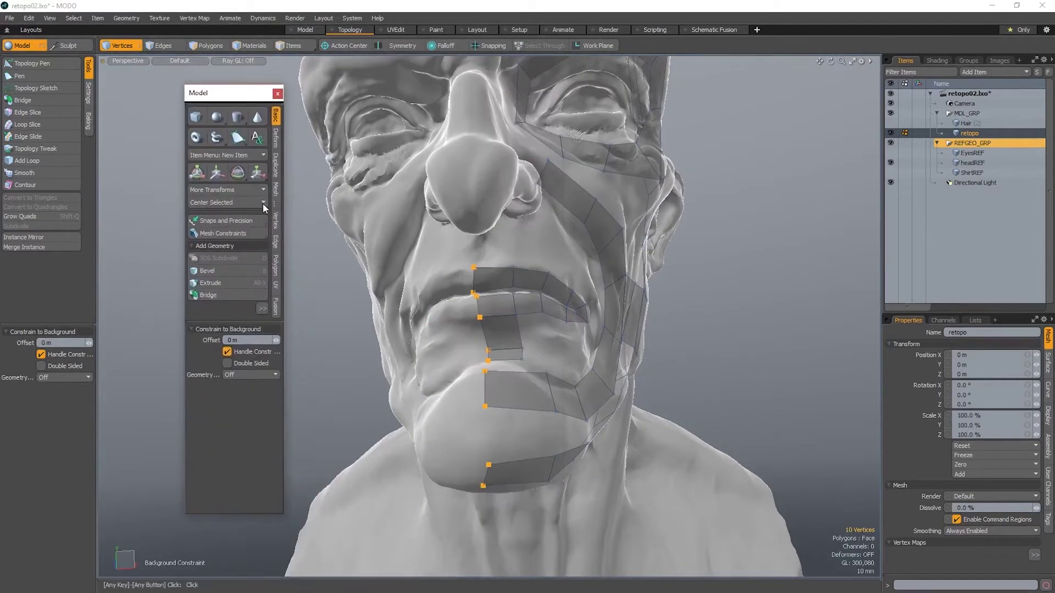
{"action": "left_click", "coordinate": [223, 258]}
{"action": "left_click", "coordinate": [507, 331]}
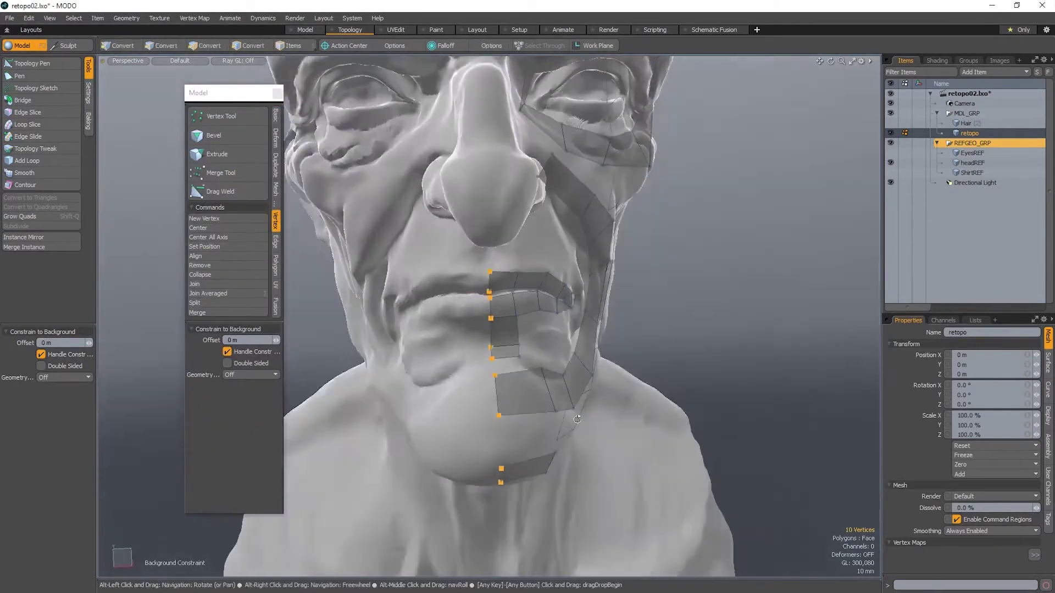
{"action": "left_click_drag", "start_coordinate": [507, 330], "coordinate": [518, 378], "text": "alt"}
{"action": "left_click", "coordinate": [222, 256]}
Step: Slide the chin polygon's lower corner with Element Move
{"action": "left_click", "coordinate": [507, 330]}
{"action": "left_click_drag", "start_coordinate": [507, 329], "coordinate": [505, 278], "text": "alt"}
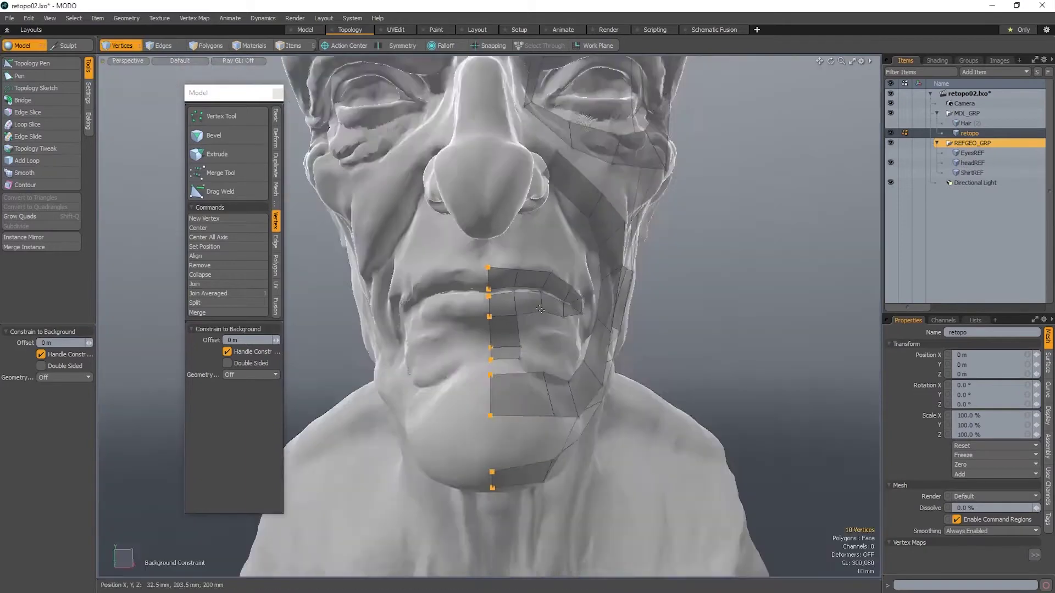
{"action": "left_click", "coordinate": [589, 366]}
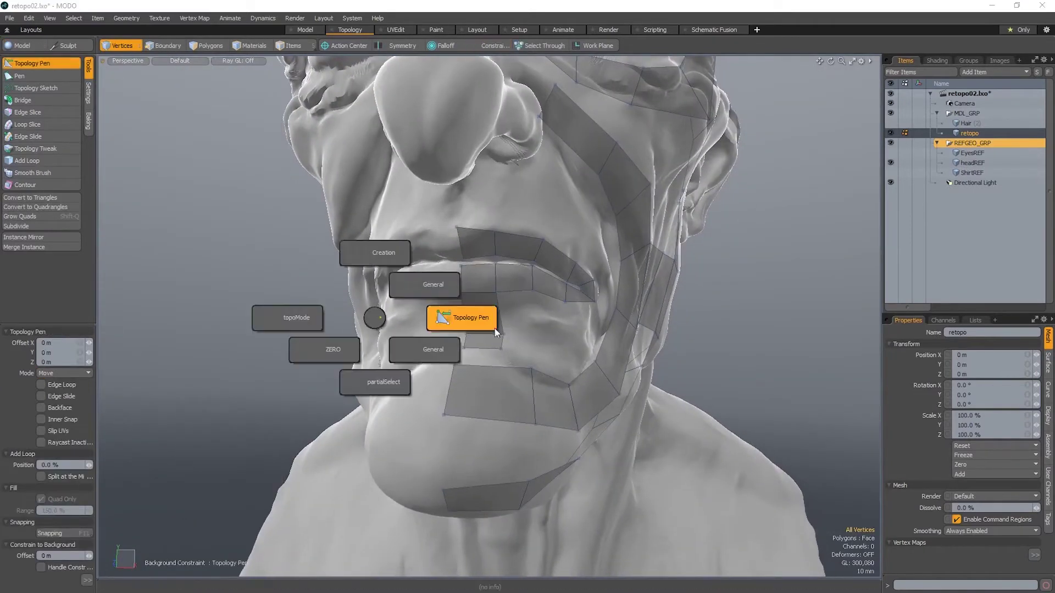
{"action": "left_click", "coordinate": [390, 327]}
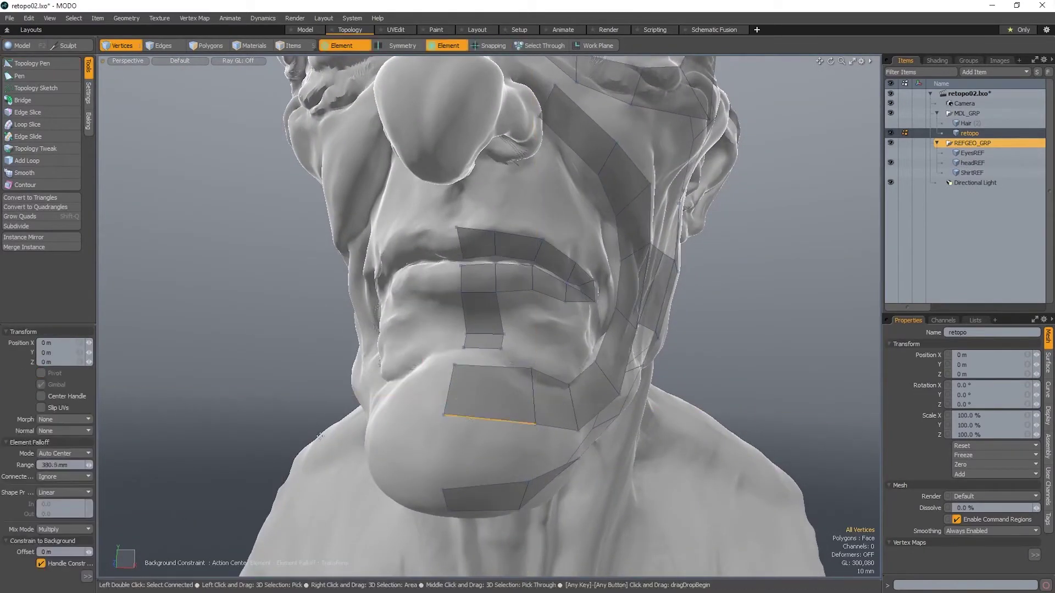
{"action": "left_click_drag", "start_coordinate": [446, 416], "coordinate": [443, 388]}
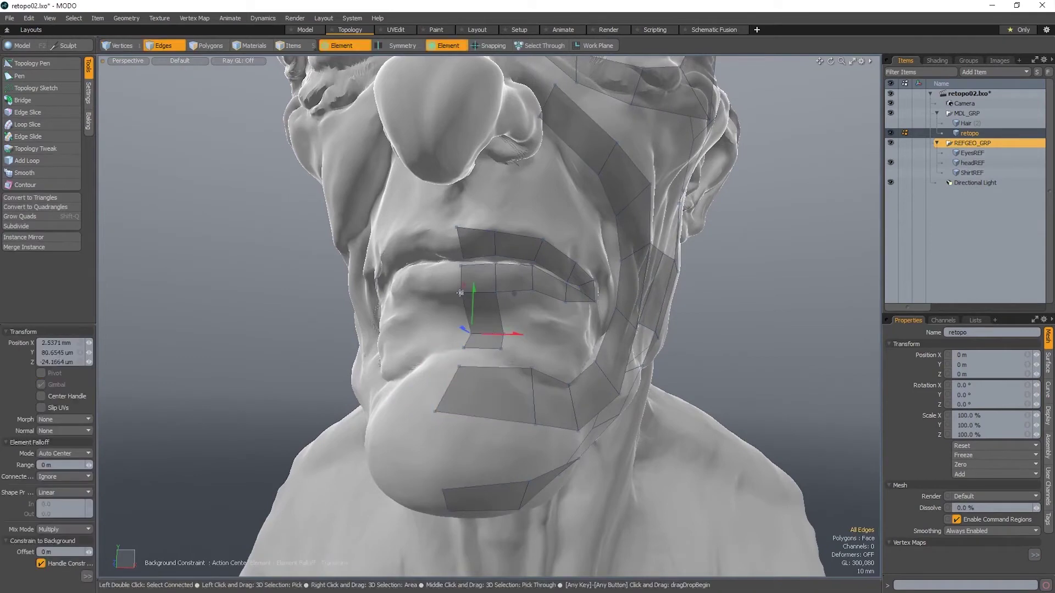
{"action": "mouse_move", "coordinate": [461, 331]}
{"action": "left_mouse_down", "text": "alt"}
{"action": "mouse_move", "coordinate": [481, 363]}
{"action": "mouse_move", "coordinate": [472, 371]}
{"action": "left_mouse_up", "text": "alt"}
{"action": "key", "text": "ctrl+space"}
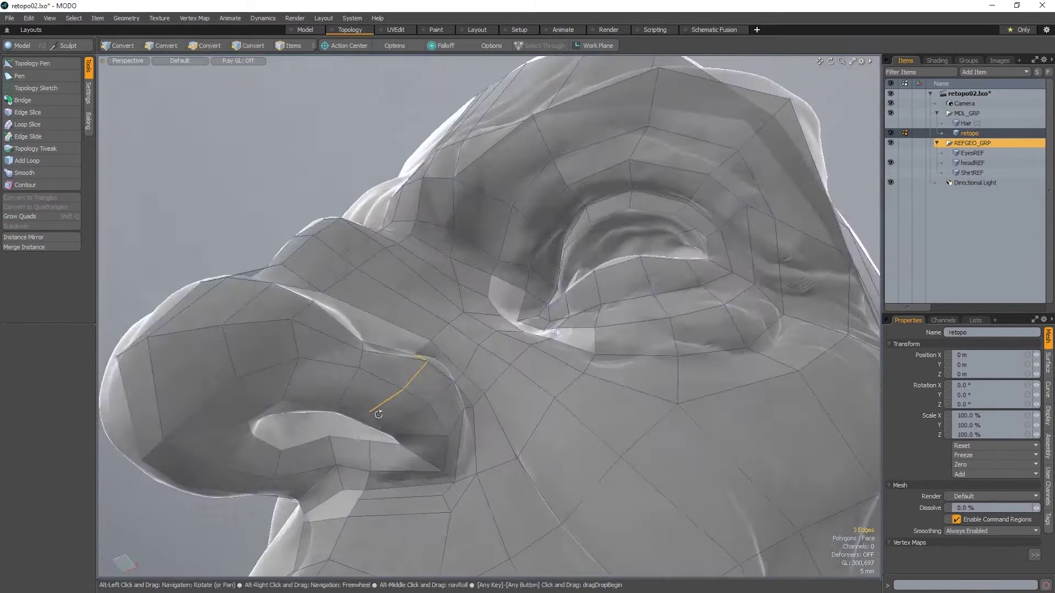
Step: With Topology Pen and snapping on, reshape edge loops around the eye corner and lower lid
{"action": "key", "text": "ctrl+space"}
{"action": "left_click", "coordinate": [489, 386]}
{"action": "mouse_move", "coordinate": [490, 386]}
{"action": "left_mouse_down", "text": "alt"}
{"action": "mouse_move", "coordinate": [566, 350]}
{"action": "mouse_move", "coordinate": [436, 372]}
{"action": "mouse_move", "coordinate": [486, 344]}
{"action": "mouse_move", "coordinate": [552, 416]}
{"action": "left_mouse_up", "text": "alt"}
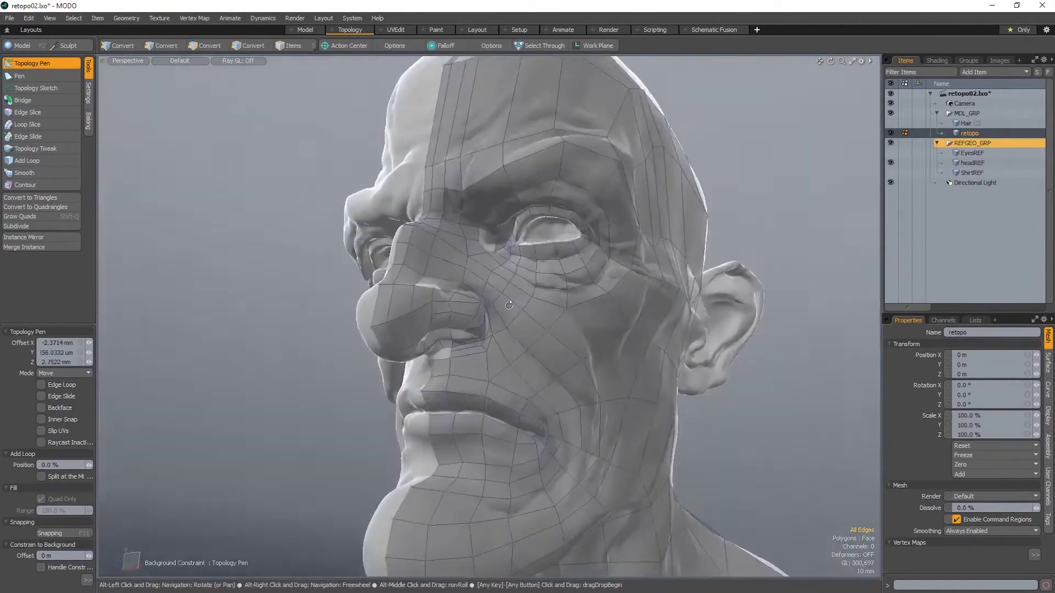
{"action": "scroll", "coordinate": [509, 306], "scroll_direction": "up", "scroll_amount": 5}
{"action": "scroll", "coordinate": [478, 265], "scroll_direction": "up", "scroll_amount": 3}
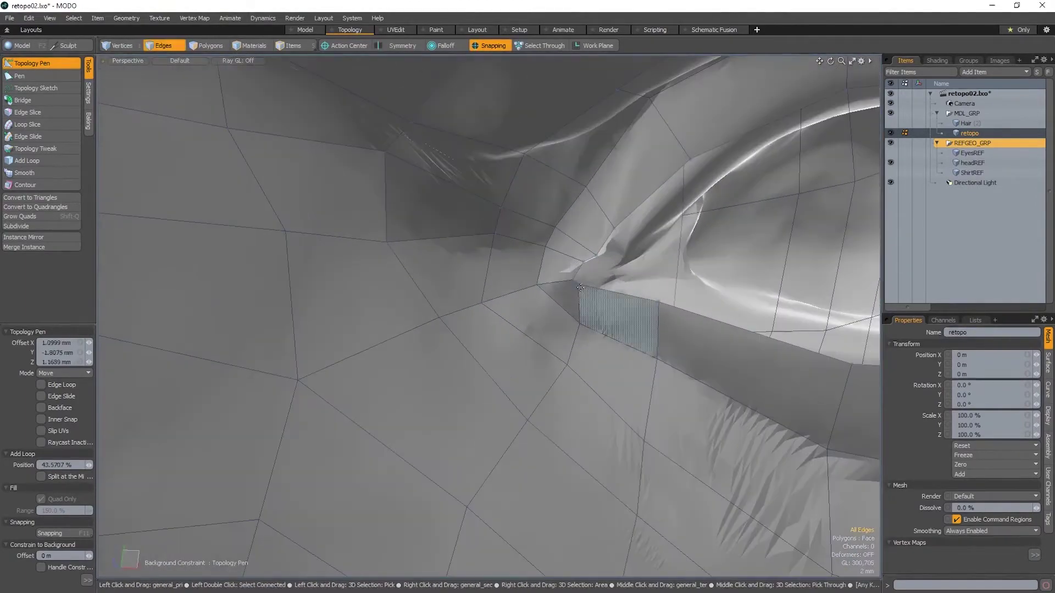
{"action": "scroll", "coordinate": [589, 314], "scroll_direction": "down", "scroll_amount": 2}
{"action": "scroll", "coordinate": [602, 289], "scroll_direction": "down", "scroll_amount": 3}
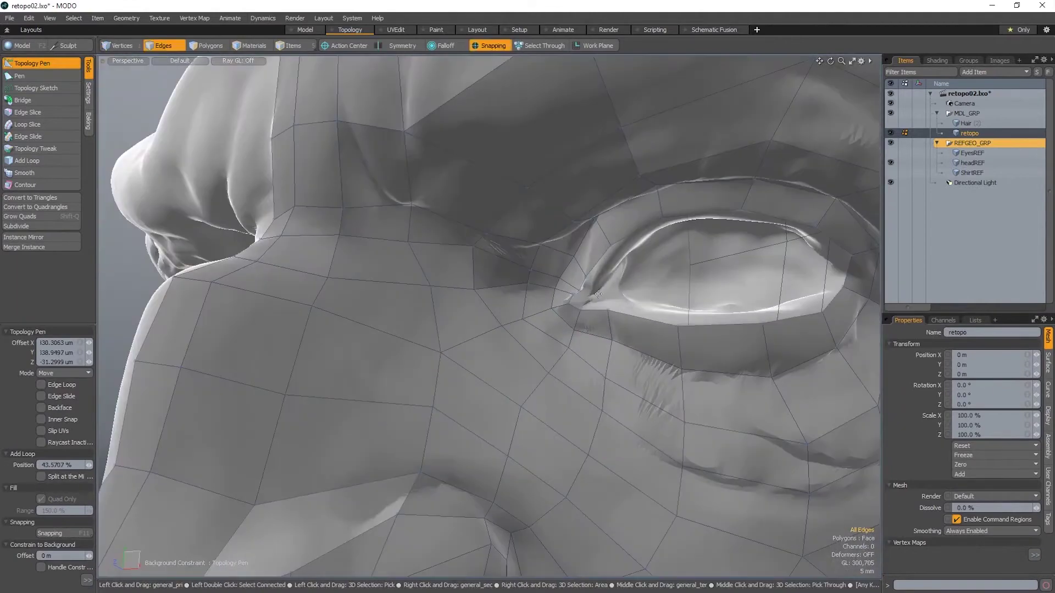
{"action": "scroll", "coordinate": [614, 265], "scroll_direction": "up", "scroll_amount": 5}
{"action": "scroll", "coordinate": [550, 311], "scroll_direction": "down", "scroll_amount": 2}
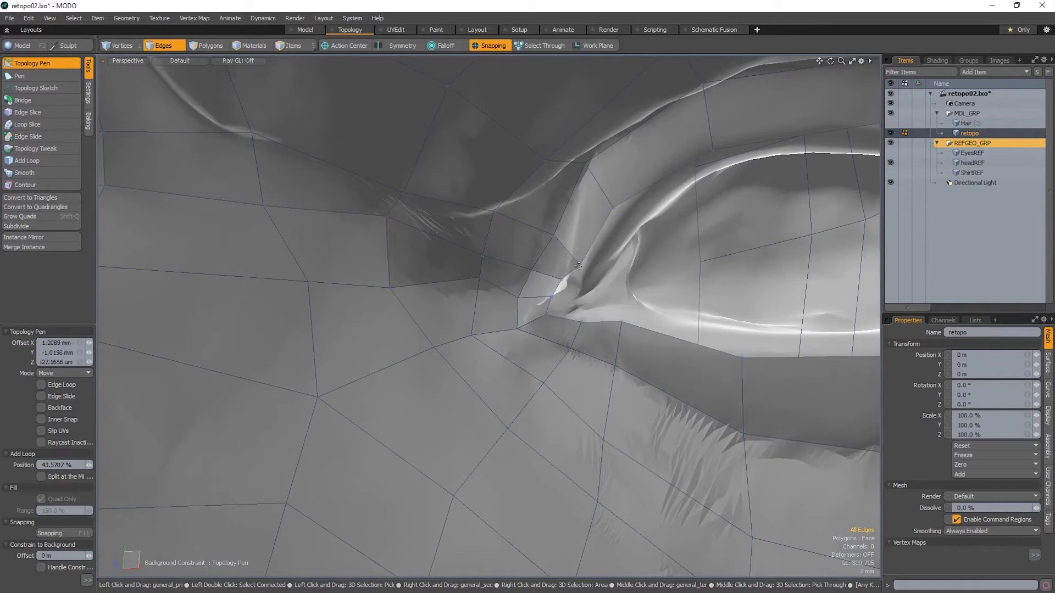
{"action": "scroll", "coordinate": [577, 265], "scroll_direction": "down", "scroll_amount": 3}
{"action": "mouse_move", "coordinate": [578, 265]}
{"action": "left_mouse_down", "text": "alt"}
{"action": "mouse_move", "coordinate": [644, 327]}
{"action": "mouse_move", "coordinate": [546, 303]}
{"action": "mouse_move", "coordinate": [608, 373]}
{"action": "mouse_move", "coordinate": [573, 367]}
{"action": "left_mouse_up", "text": "alt"}
{"action": "scroll", "coordinate": [599, 401], "scroll_direction": "down", "scroll_amount": 3}
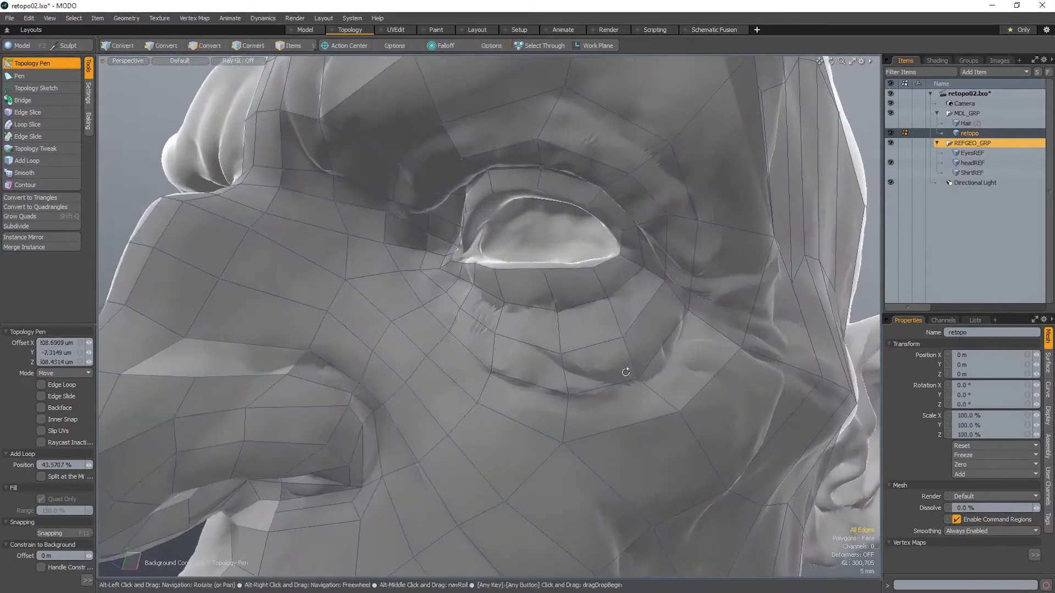
{"action": "scroll", "coordinate": [573, 367], "scroll_direction": "up", "scroll_amount": 2}
{"action": "scroll", "coordinate": [558, 361], "scroll_direction": "up", "scroll_amount": 2}
{"action": "scroll", "coordinate": [543, 353], "scroll_direction": "up", "scroll_amount": 2}
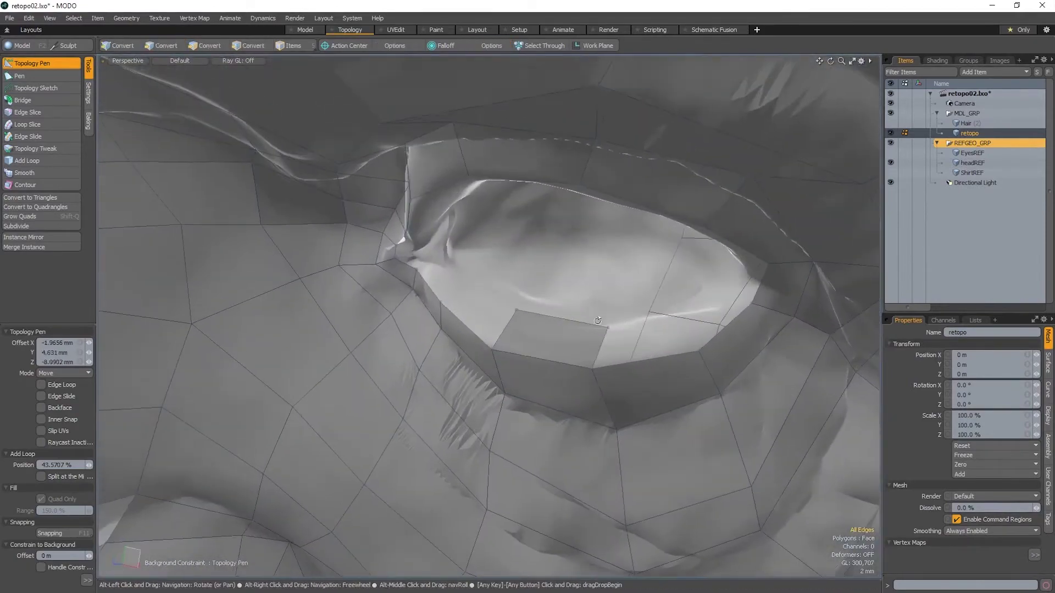
{"action": "scroll", "coordinate": [530, 347], "scroll_direction": "up", "scroll_amount": 2}
{"action": "mouse_move", "coordinate": [515, 341]}
{"action": "left_mouse_down", "text": "alt"}
{"action": "mouse_move", "coordinate": [369, 309]}
{"action": "mouse_move", "coordinate": [457, 337]}
{"action": "mouse_move", "coordinate": [543, 388]}
{"action": "left_mouse_up", "text": "alt"}
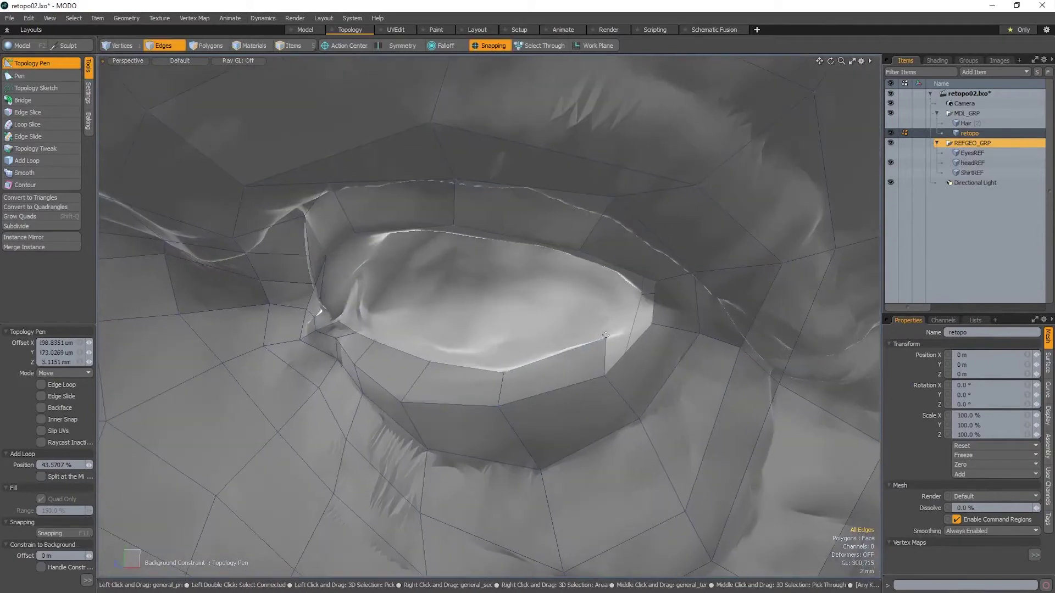
{"action": "mouse_move", "coordinate": [605, 335]}
{"action": "left_mouse_down", "text": "alt"}
{"action": "mouse_move", "coordinate": [512, 356]}
{"action": "mouse_move", "coordinate": [503, 371]}
{"action": "mouse_move", "coordinate": [516, 354]}
{"action": "mouse_move", "coordinate": [407, 345]}
{"action": "mouse_move", "coordinate": [478, 483]}
{"action": "left_mouse_up", "text": "alt"}
{"action": "key", "text": "x"}
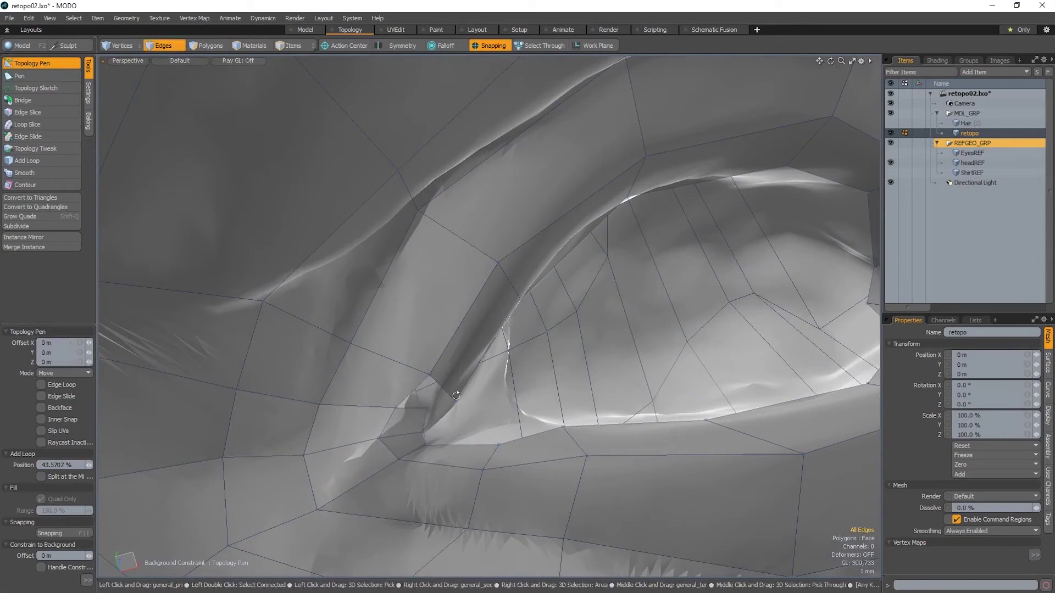
{"action": "mouse_move", "coordinate": [456, 396]}
{"action": "left_mouse_down"}
{"action": "mouse_move", "coordinate": [418, 388]}
{"action": "mouse_move", "coordinate": [492, 394]}
{"action": "mouse_move", "coordinate": [434, 295]}
{"action": "mouse_move", "coordinate": [706, 319]}
{"action": "left_mouse_up"}
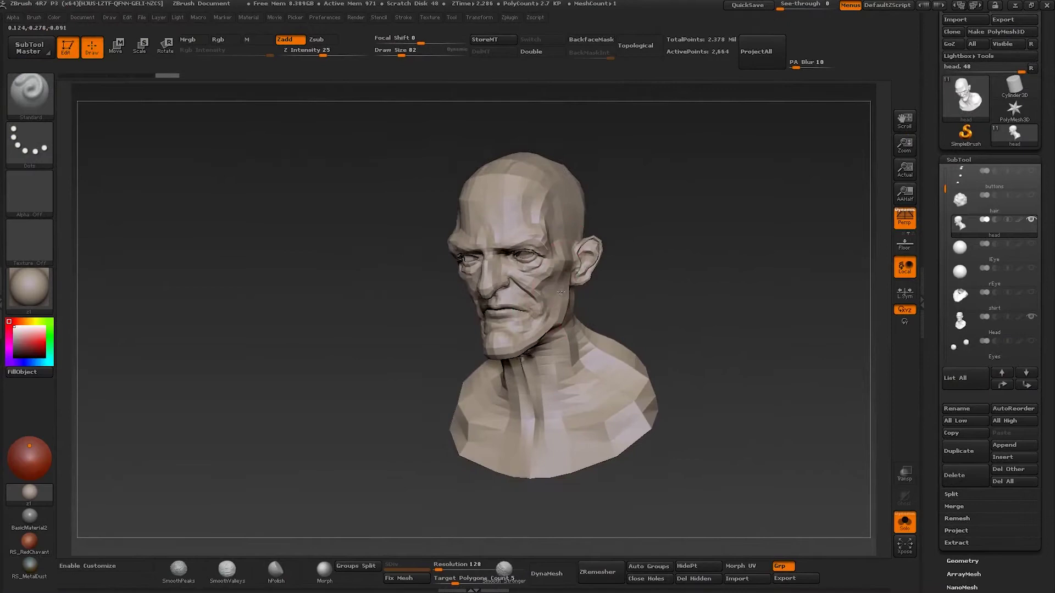
Step: Inspect the temple veins from several angles, slightly shrinking the brush
{"action": "left_click_drag", "start_coordinate": [706, 301], "coordinate": [503, 46]}
{"action": "scroll", "coordinate": [937, 233], "scroll_direction": "down", "scroll_amount": 5}
{"action": "scroll", "coordinate": [957, 223], "scroll_direction": "down", "scroll_amount": 5}
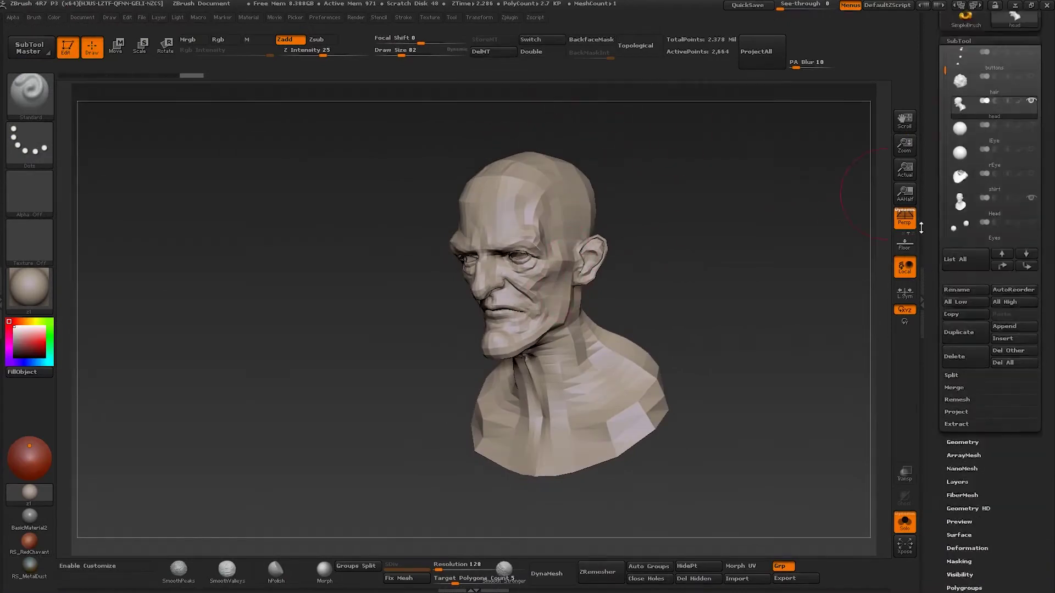
{"action": "scroll", "coordinate": [982, 206], "scroll_direction": "down", "scroll_amount": 5}
{"action": "scroll", "coordinate": [1003, 193], "scroll_direction": "down", "scroll_amount": 3}
{"action": "scroll", "coordinate": [1004, 194], "scroll_direction": "up", "scroll_amount": 3}
{"action": "scroll", "coordinate": [1003, 194], "scroll_direction": "up", "scroll_amount": 3}
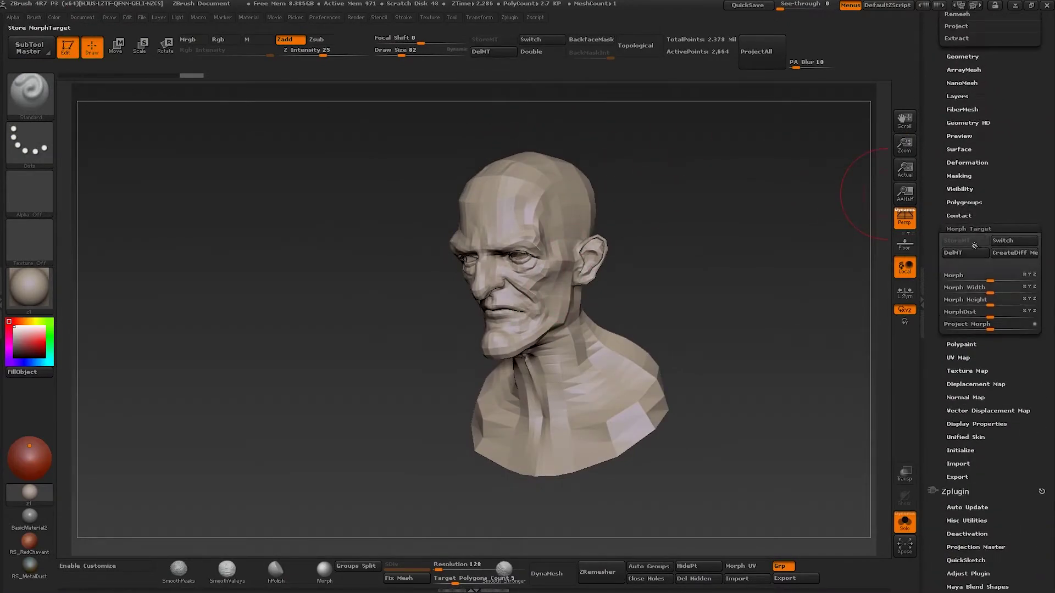
{"action": "scroll", "coordinate": [1004, 193], "scroll_direction": "up", "scroll_amount": 5}
{"action": "scroll", "coordinate": [1003, 193], "scroll_direction": "up", "scroll_amount": 3}
{"action": "right_click_drag", "start_coordinate": [592, 401], "coordinate": [539, 309]}
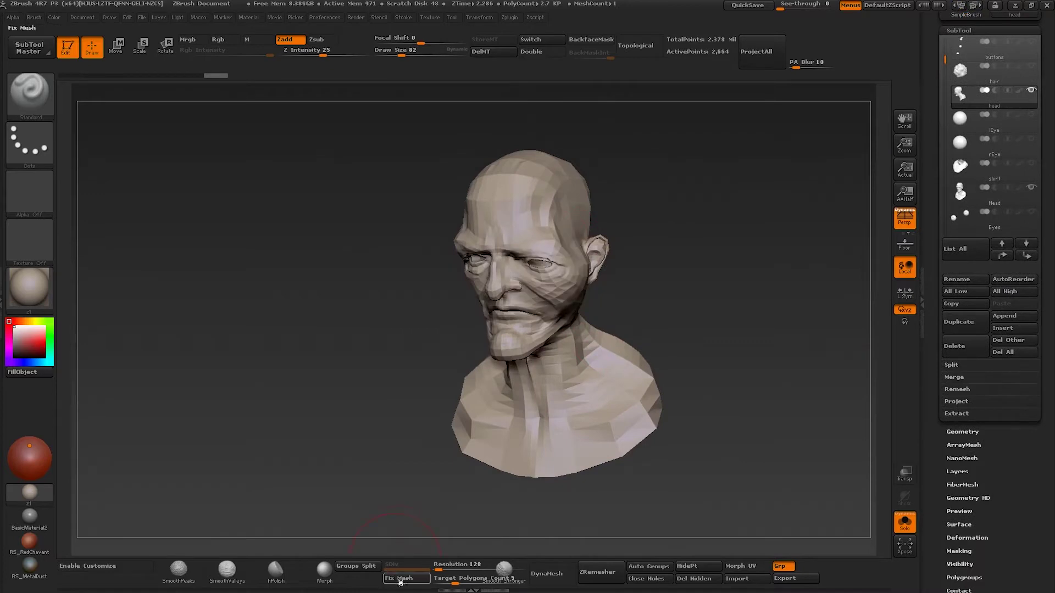
{"action": "key", "text": "bracketright"}
{"action": "key", "text": "bracketright"}
{"action": "key", "text": "bracketright"}
{"action": "key", "text": "bracketleft"}
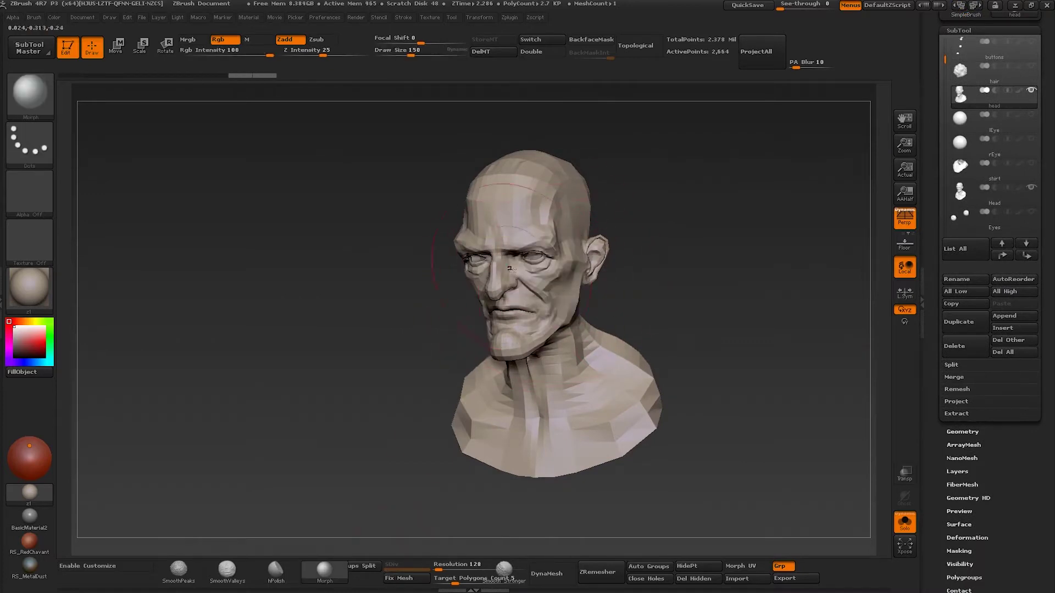
{"action": "left_click_drag", "start_coordinate": [431, 231], "coordinate": [730, 318]}
{"action": "scroll", "coordinate": [990, 248], "scroll_direction": "up", "scroll_amount": 3}
{"action": "left_click_drag", "start_coordinate": [594, 318], "coordinate": [555, 282]}
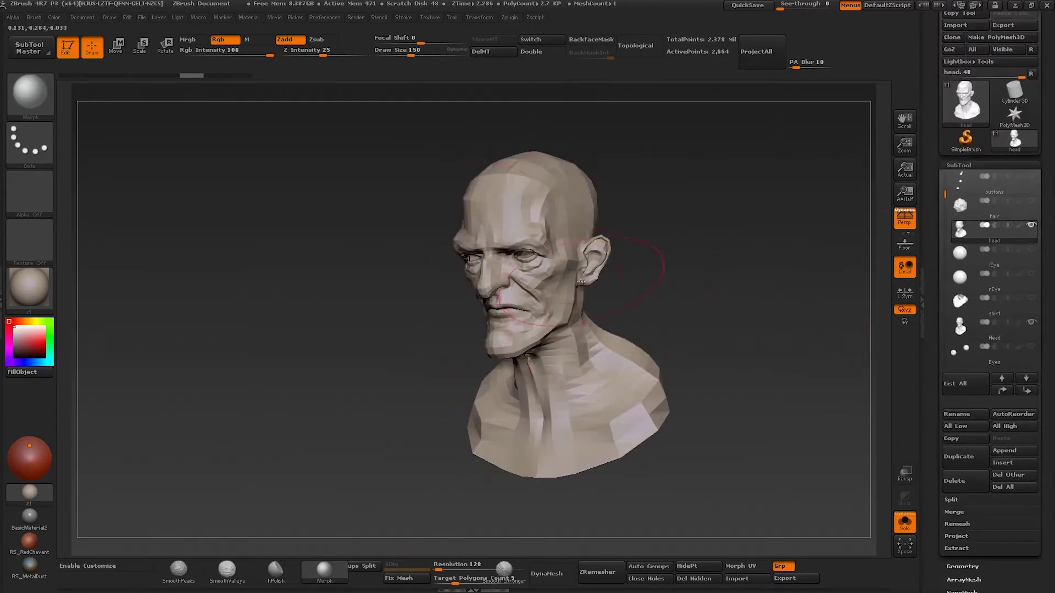
{"action": "left_click_drag", "start_coordinate": [504, 82], "coordinate": [552, 291]}
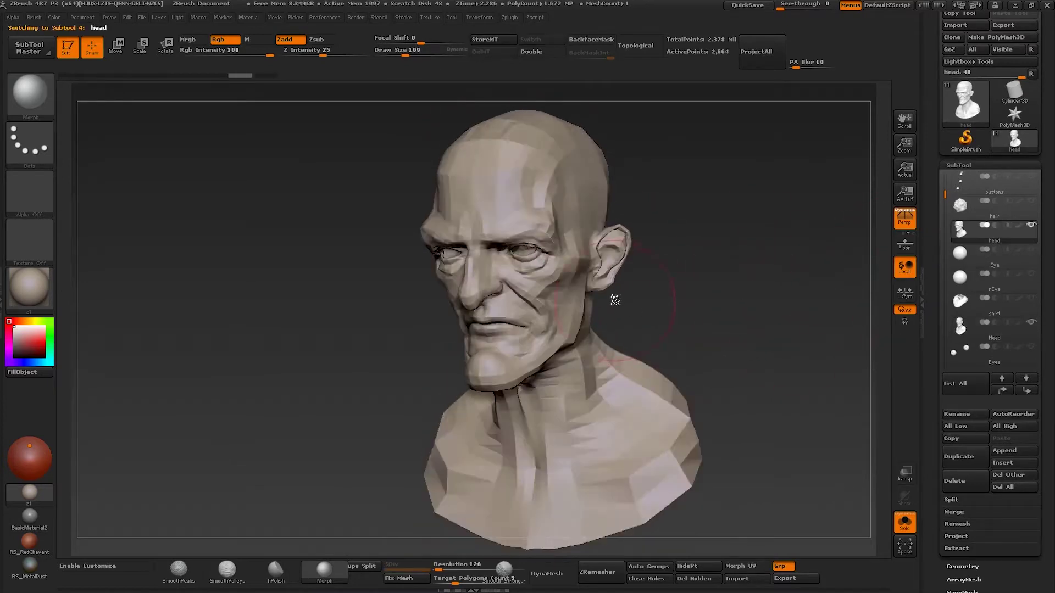
{"action": "left_click_drag", "start_coordinate": [873, 299], "coordinate": [542, 286], "text": "alt"}
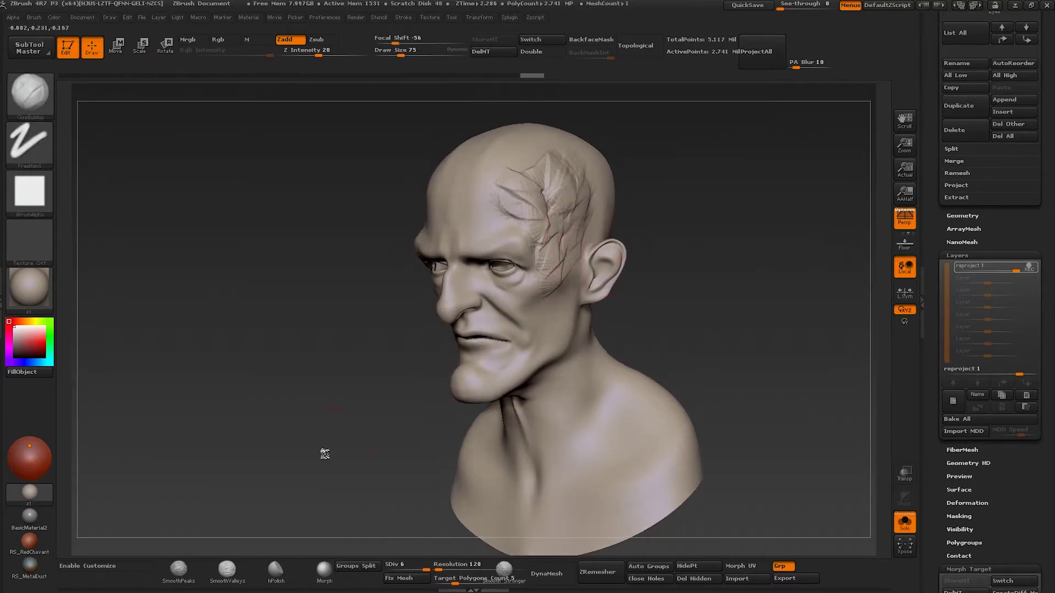
Step: Morph-brush over the temple veins and toggle the reproject layer to compare
{"action": "left_click", "coordinate": [325, 570]}
{"action": "left_click_drag", "start_coordinate": [573, 194], "coordinate": [649, 253]}
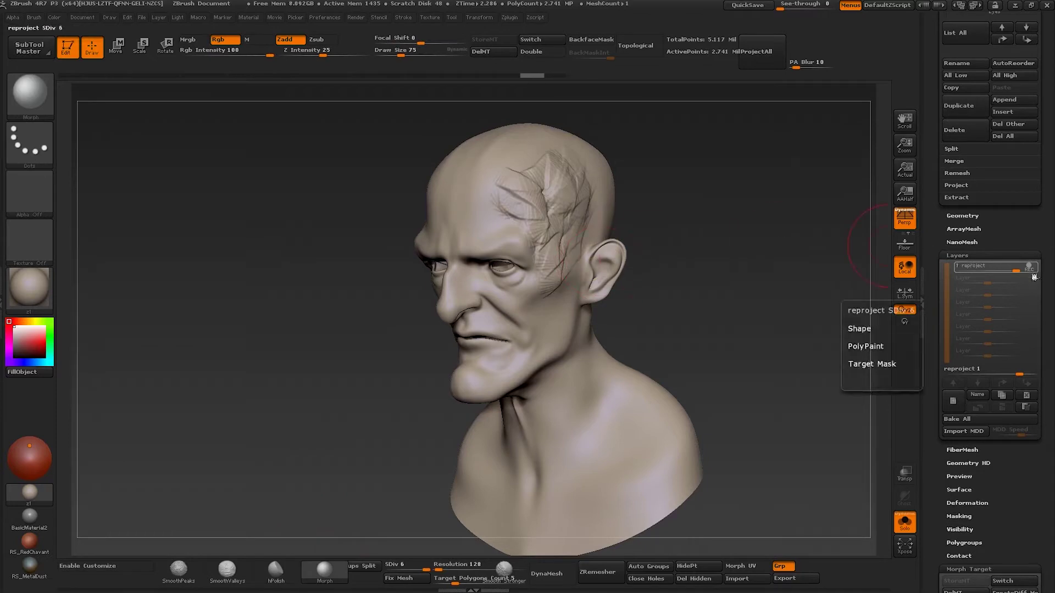
{"action": "left_click_drag", "start_coordinate": [512, 368], "coordinate": [522, 238]}
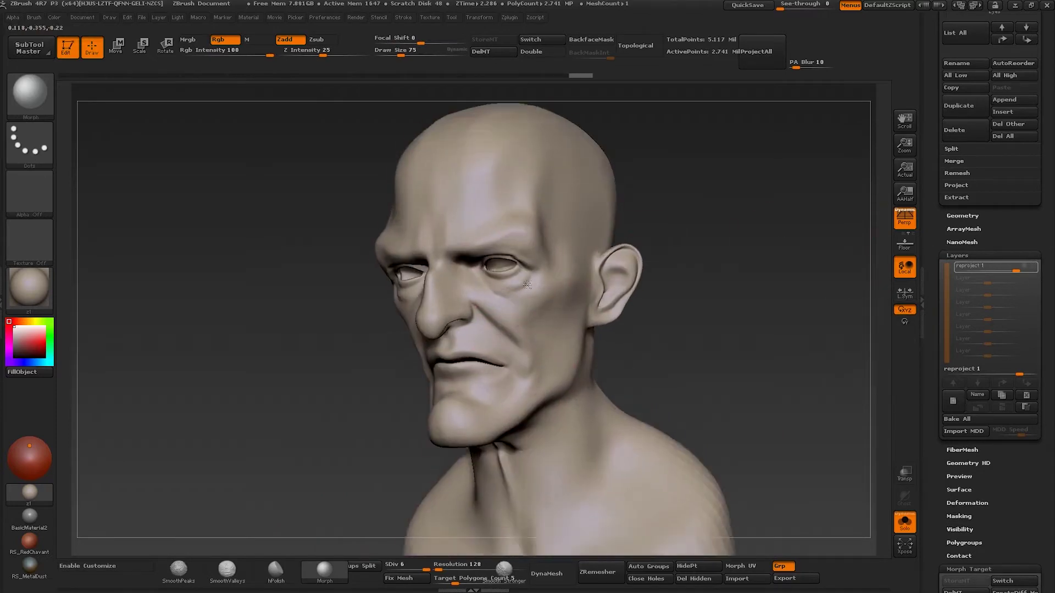
{"action": "left_click", "coordinate": [1031, 272]}
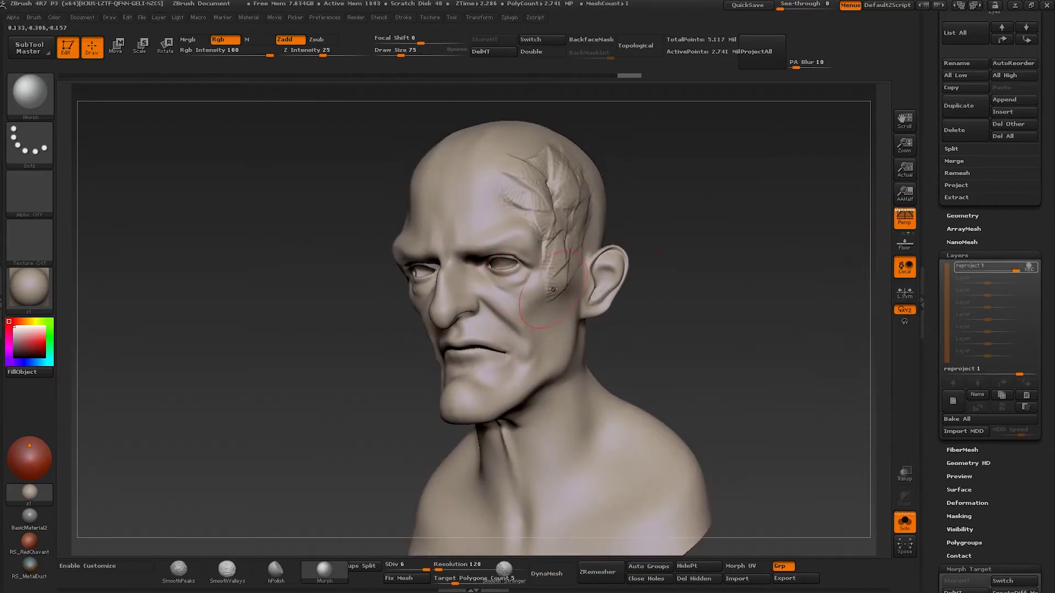
{"action": "left_click_drag", "start_coordinate": [537, 151], "coordinate": [510, 292]}
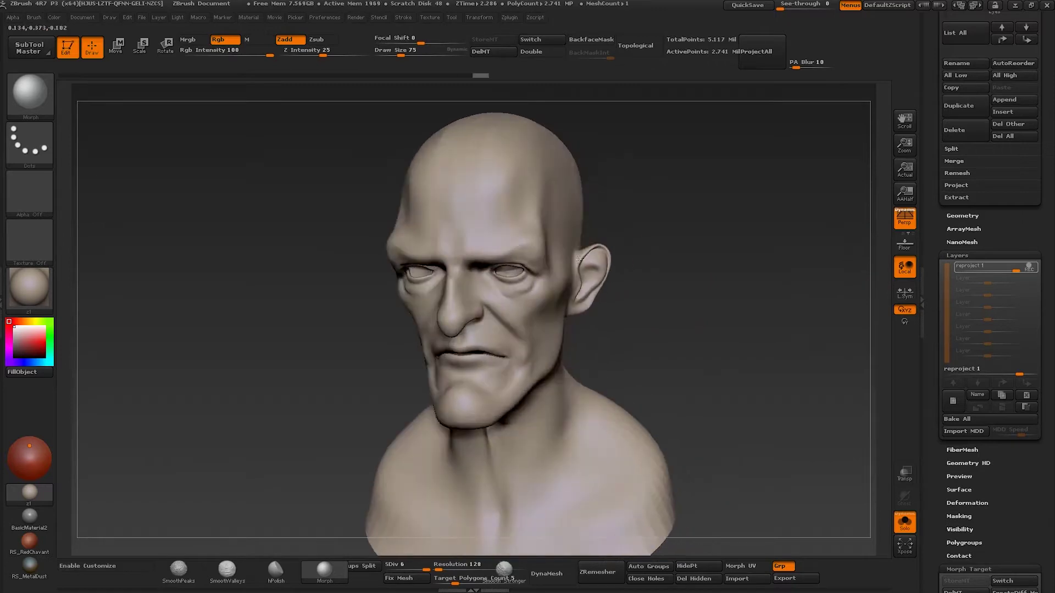
Step: Select the Head subtool and turn on Solo to show it alone
{"action": "key", "text": "f"}
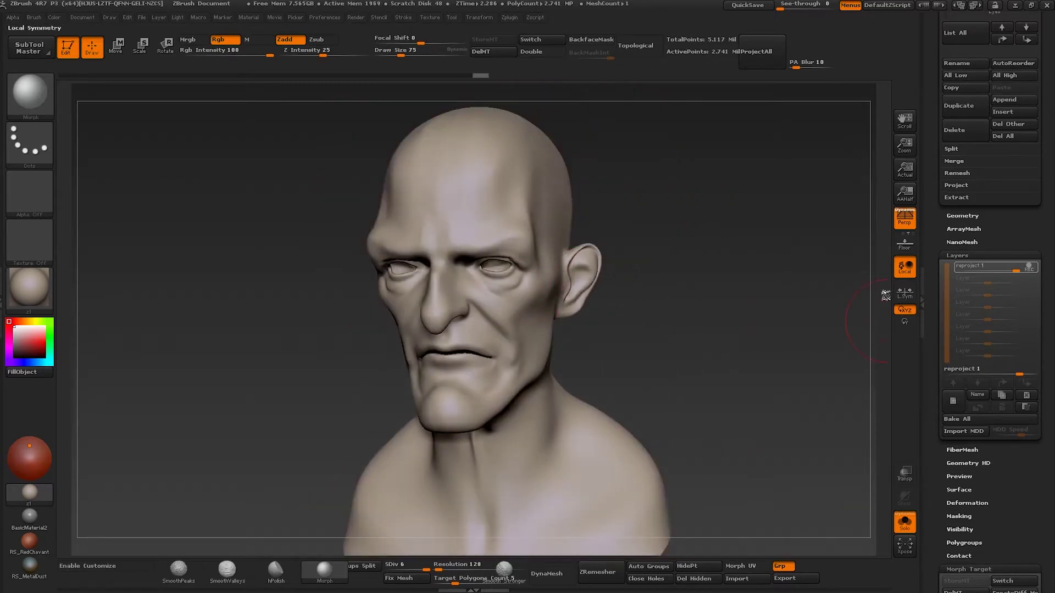
{"action": "mouse_move", "coordinate": [885, 295]}
{"action": "left_mouse_down"}
{"action": "mouse_move", "coordinate": [560, 338]}
{"action": "mouse_move", "coordinate": [610, 221]}
{"action": "mouse_move", "coordinate": [539, 217]}
{"action": "left_mouse_up"}
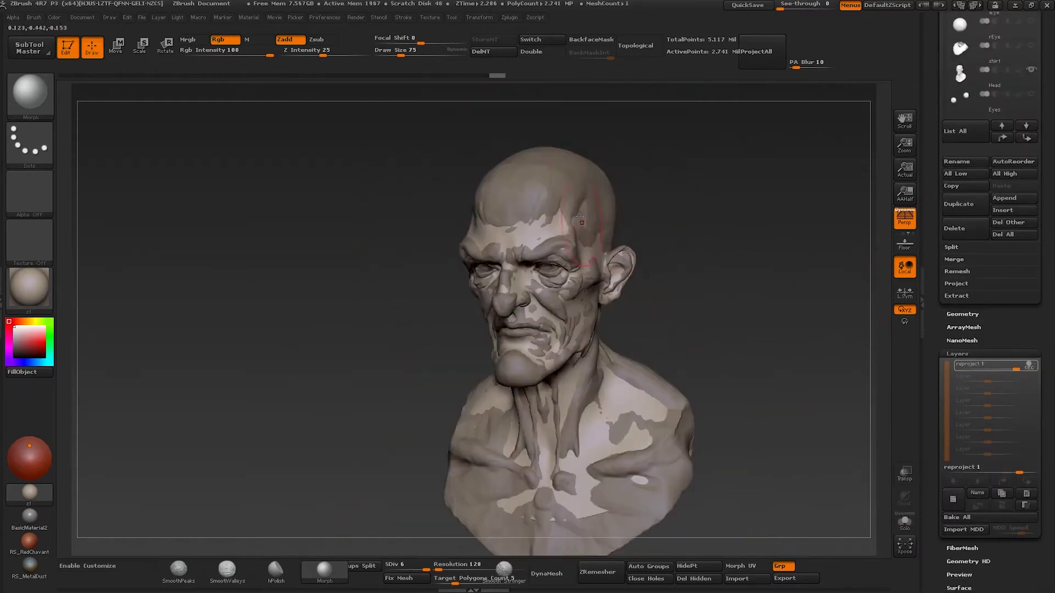
{"action": "left_click", "coordinate": [539, 217], "text": "alt"}
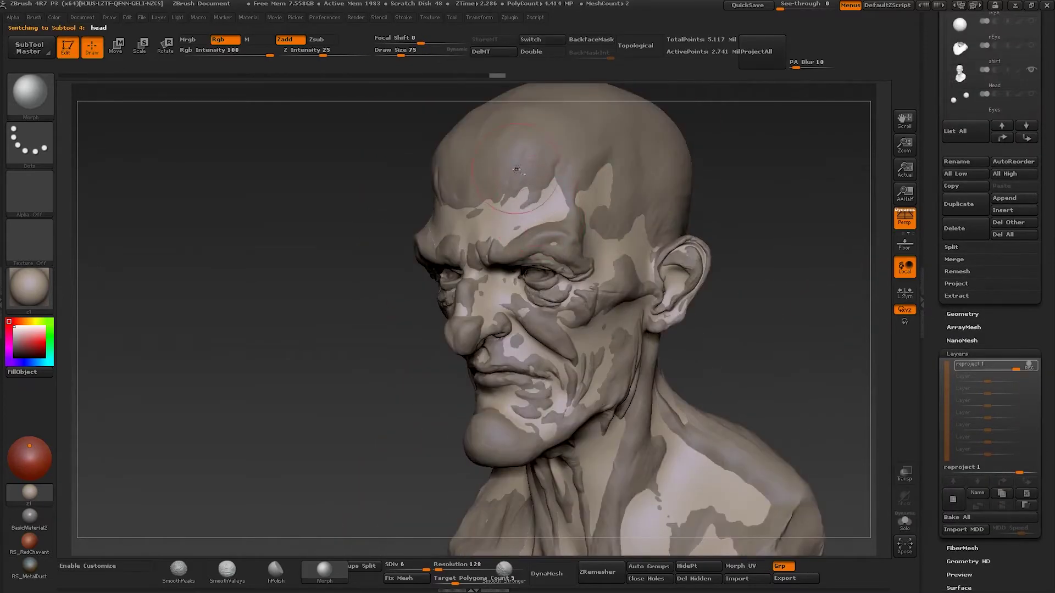
{"action": "left_click", "coordinate": [904, 522]}
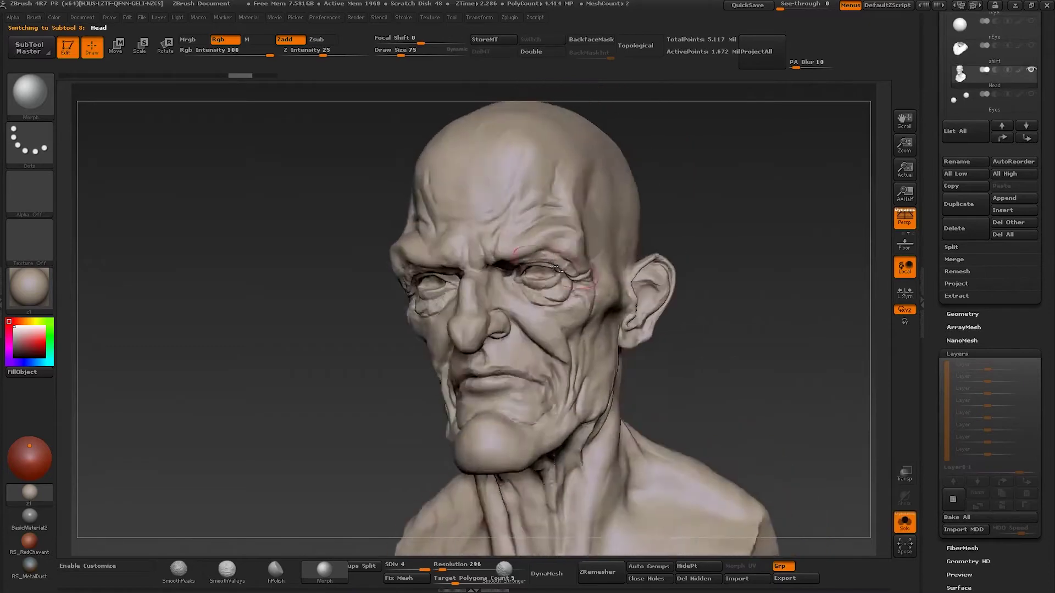
{"action": "left_click_drag", "start_coordinate": [568, 238], "coordinate": [504, 331], "text": "alt"}
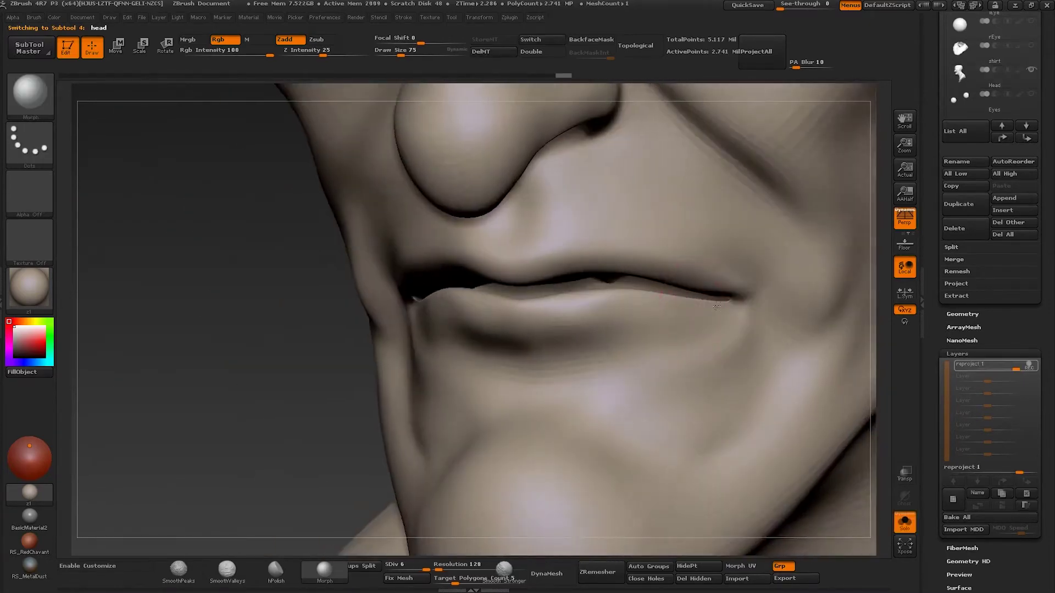
{"action": "mouse_move", "coordinate": [716, 304]}
{"action": "left_mouse_down"}
{"action": "mouse_move", "coordinate": [619, 304]}
{"action": "mouse_move", "coordinate": [699, 326]}
{"action": "mouse_move", "coordinate": [491, 311]}
{"action": "mouse_move", "coordinate": [584, 299]}
{"action": "mouse_move", "coordinate": [482, 383]}
{"action": "mouse_move", "coordinate": [515, 322]}
{"action": "mouse_move", "coordinate": [479, 330]}
{"action": "left_mouse_up"}
{"action": "left_click", "coordinate": [583, 298], "text": "alt"}
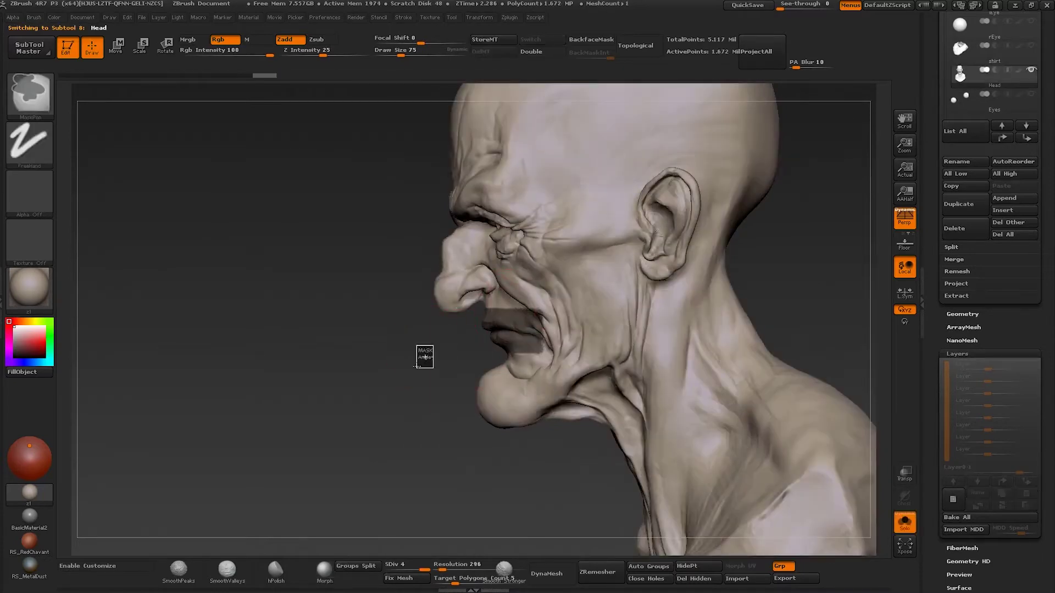
Step: Expand Tool > SubTool > Project to show the detail projection settings
{"action": "mouse_move", "coordinate": [536, 305]}
{"action": "left_mouse_down"}
{"action": "mouse_move", "coordinate": [542, 341]}
{"action": "mouse_move", "coordinate": [610, 325]}
{"action": "left_mouse_up"}
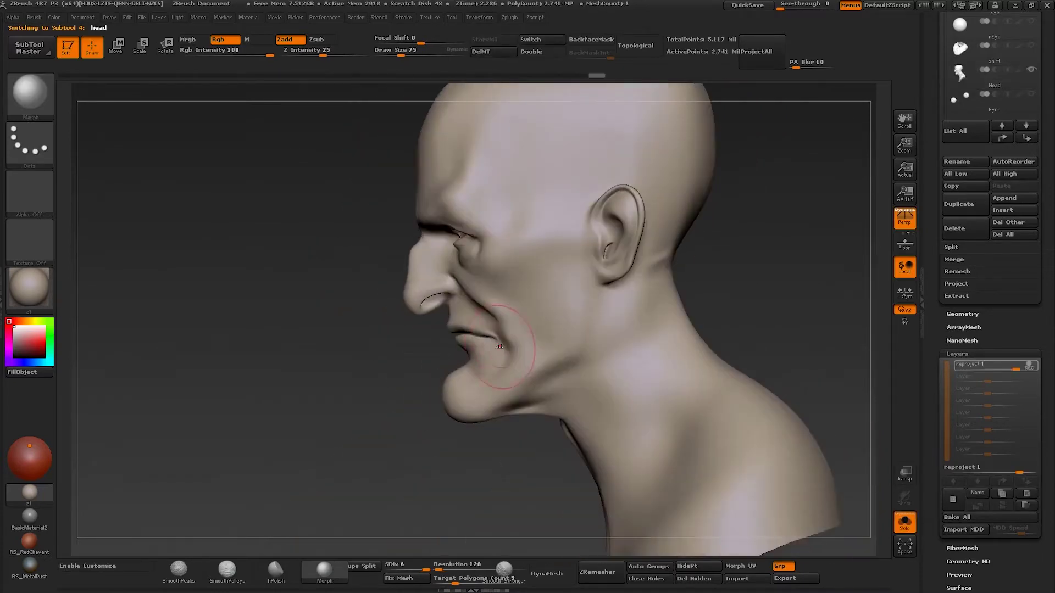
{"action": "left_click", "coordinate": [925, 244]}
{"action": "left_click", "coordinate": [1049, 249]}
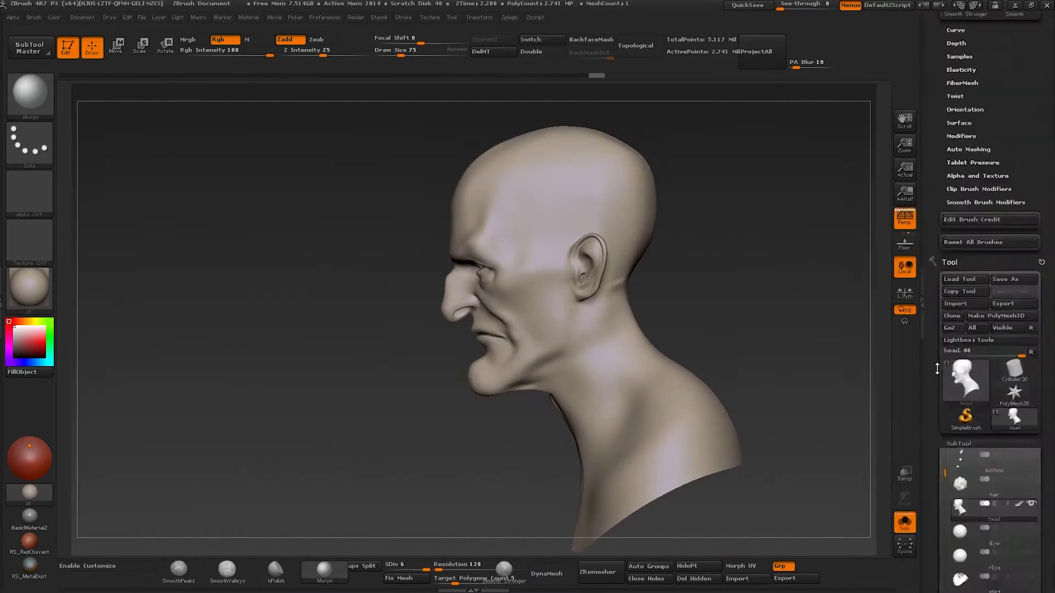
{"action": "scroll", "coordinate": [933, 219], "scroll_direction": "down", "scroll_amount": 5}
{"action": "left_click", "coordinate": [956, 402]}
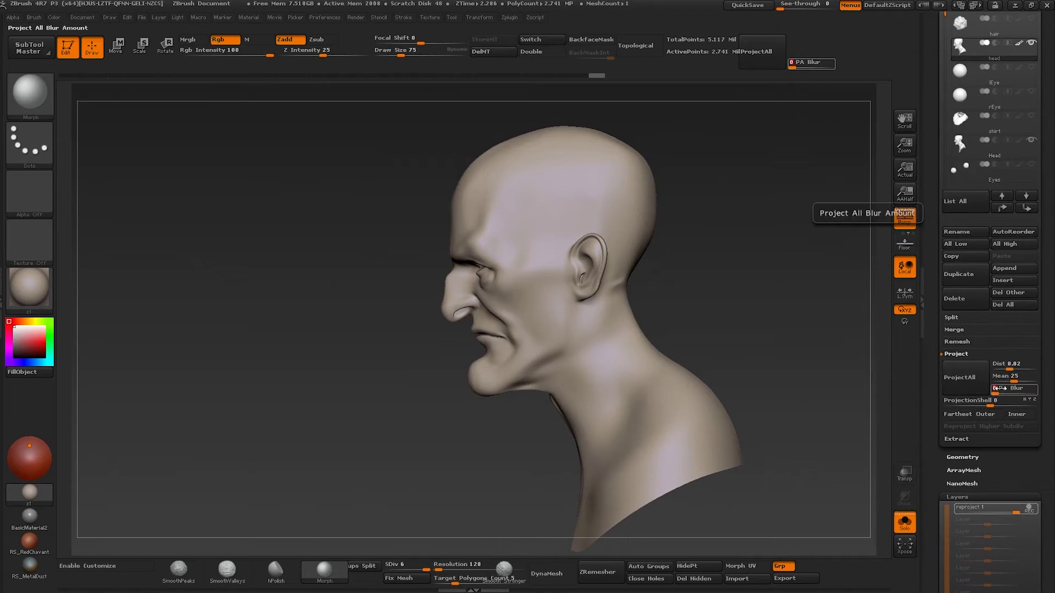
{"action": "left_click_drag", "start_coordinate": [396, 346], "coordinate": [628, 365]}
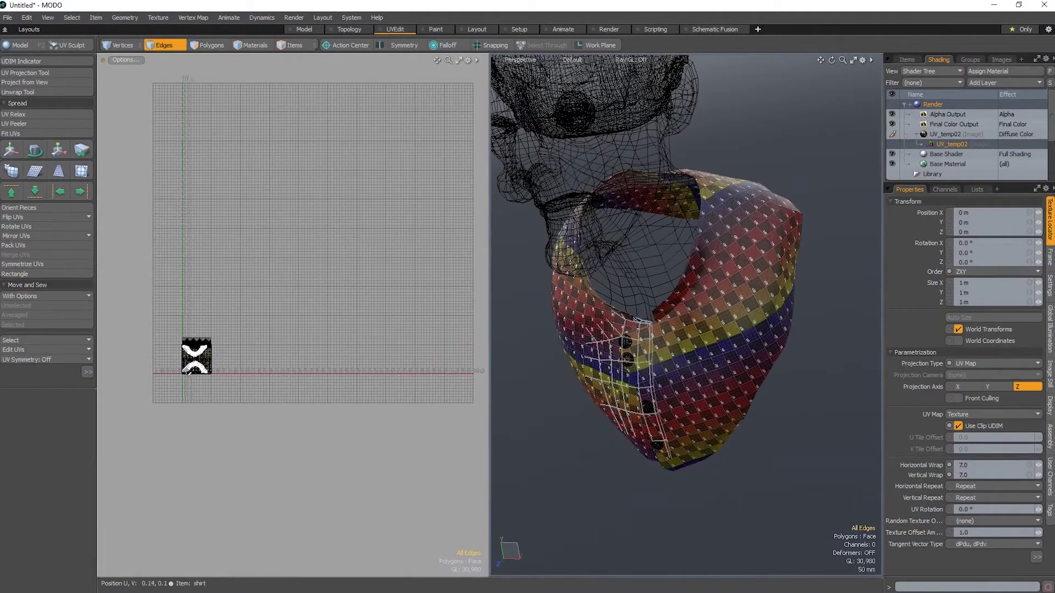
Step: Clear the shirt edge selection and frame the texture tile in the UV view
{"action": "left_click", "coordinate": [223, 435]}
{"action": "scroll", "coordinate": [195, 354], "scroll_direction": "up", "scroll_amount": 3}
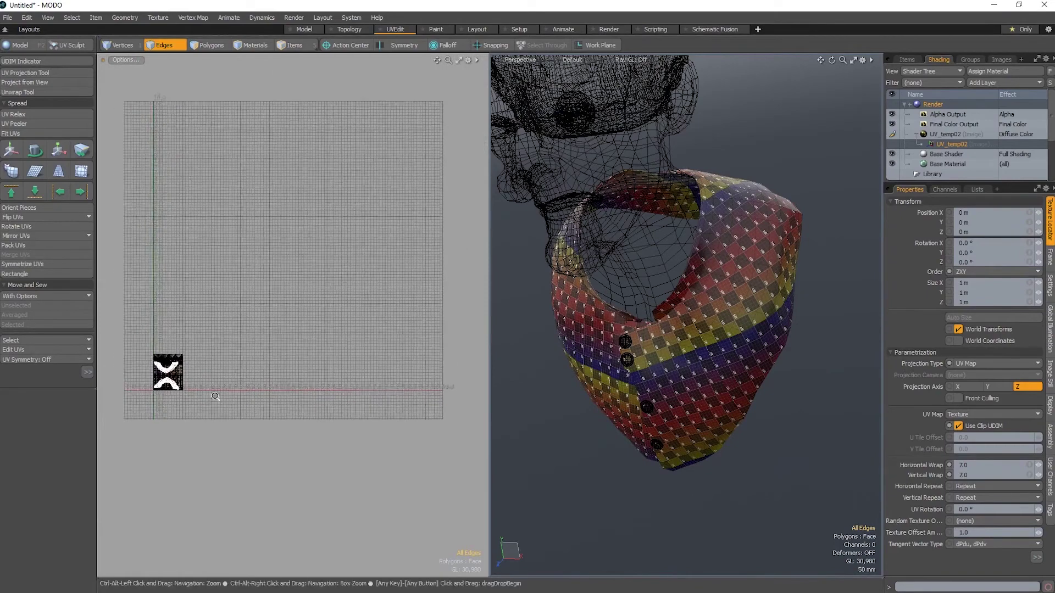
{"action": "middle_click_drag", "start_coordinate": [162, 354], "coordinate": [248, 384]}
{"action": "scroll", "coordinate": [263, 384], "scroll_direction": "up", "scroll_amount": 2}
{"action": "scroll", "coordinate": [266, 385], "scroll_direction": "up", "scroll_amount": 2}
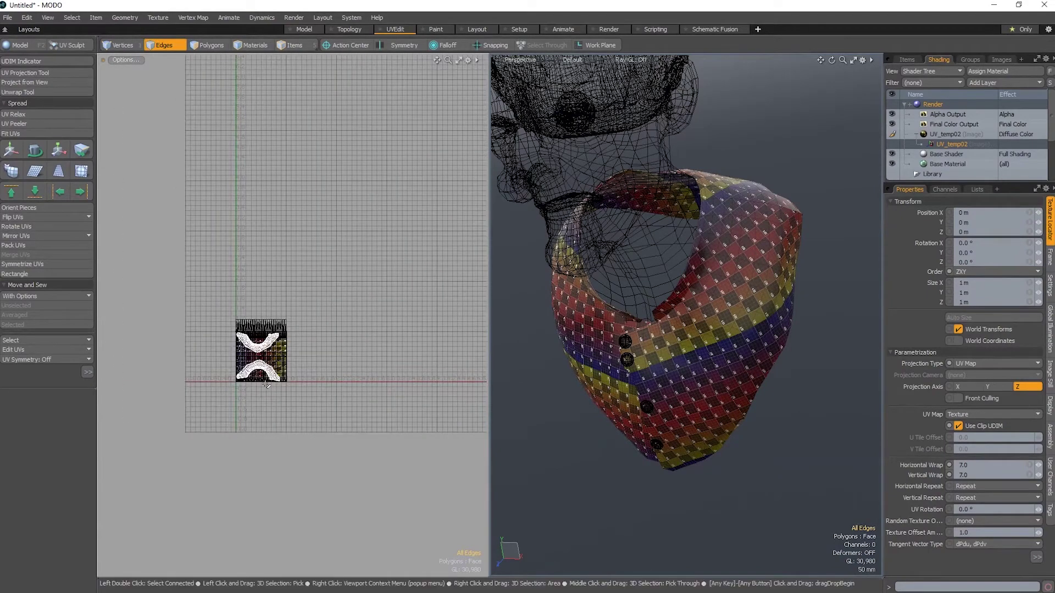
{"action": "scroll", "coordinate": [248, 419], "scroll_direction": "up", "scroll_amount": 1}
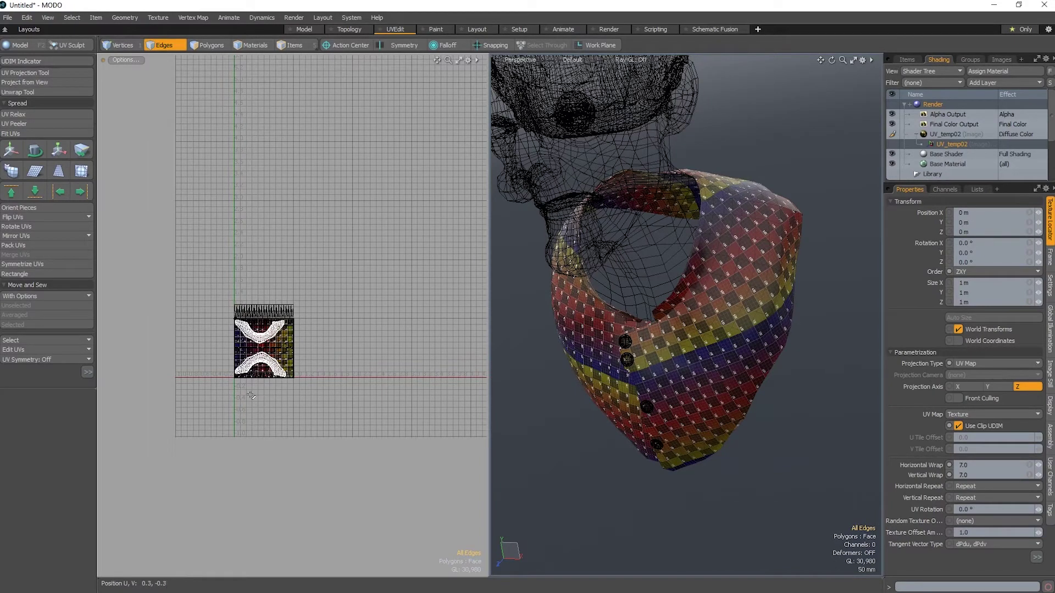
{"action": "scroll", "coordinate": [282, 388], "scroll_direction": "down", "scroll_amount": 2}
{"action": "scroll", "coordinate": [283, 388], "scroll_direction": "down", "scroll_amount": 1}
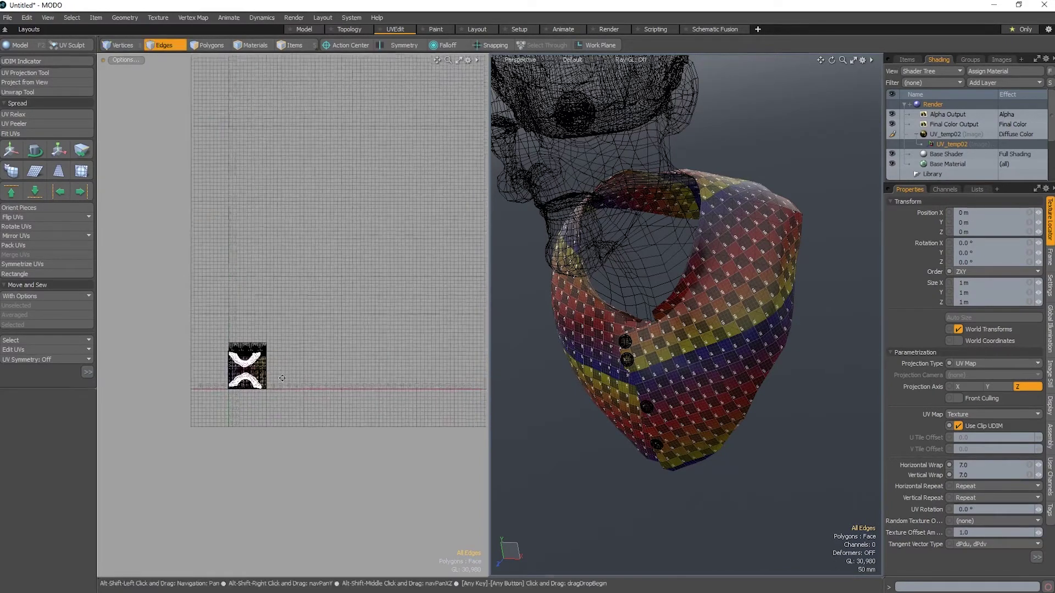
{"action": "mouse_move", "coordinate": [347, 384]}
{"action": "middle_mouse_down"}
{"action": "mouse_move", "coordinate": [283, 389]}
{"action": "mouse_move", "coordinate": [283, 404]}
{"action": "middle_mouse_up"}
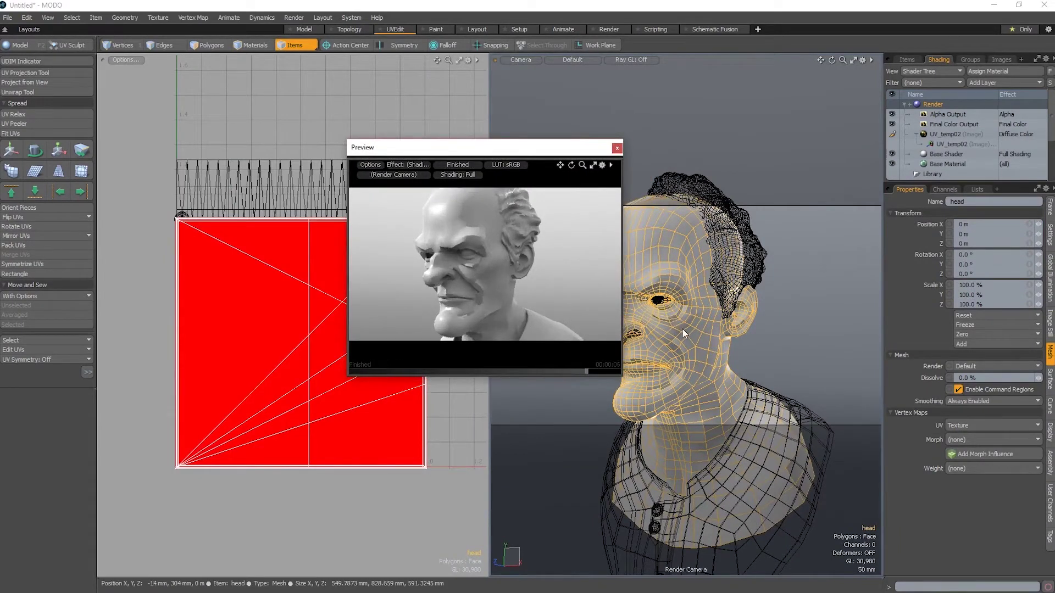
{"action": "scroll", "coordinate": [669, 294], "scroll_direction": "up", "scroll_amount": 2}
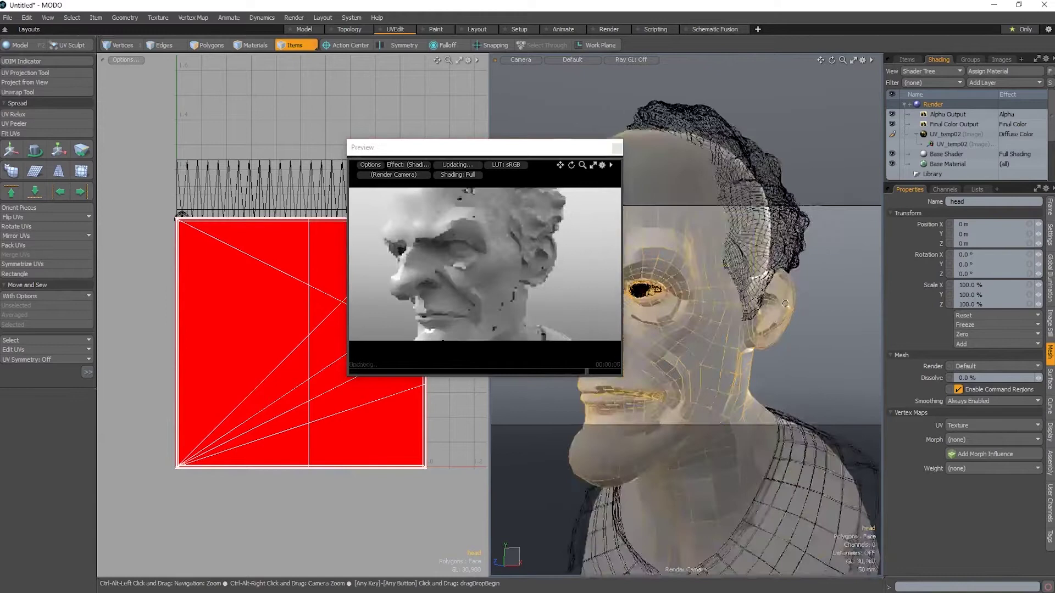
{"action": "scroll", "coordinate": [669, 294], "scroll_direction": "up", "scroll_amount": 2}
{"action": "scroll", "coordinate": [670, 294], "scroll_direction": "up", "scroll_amount": 1}
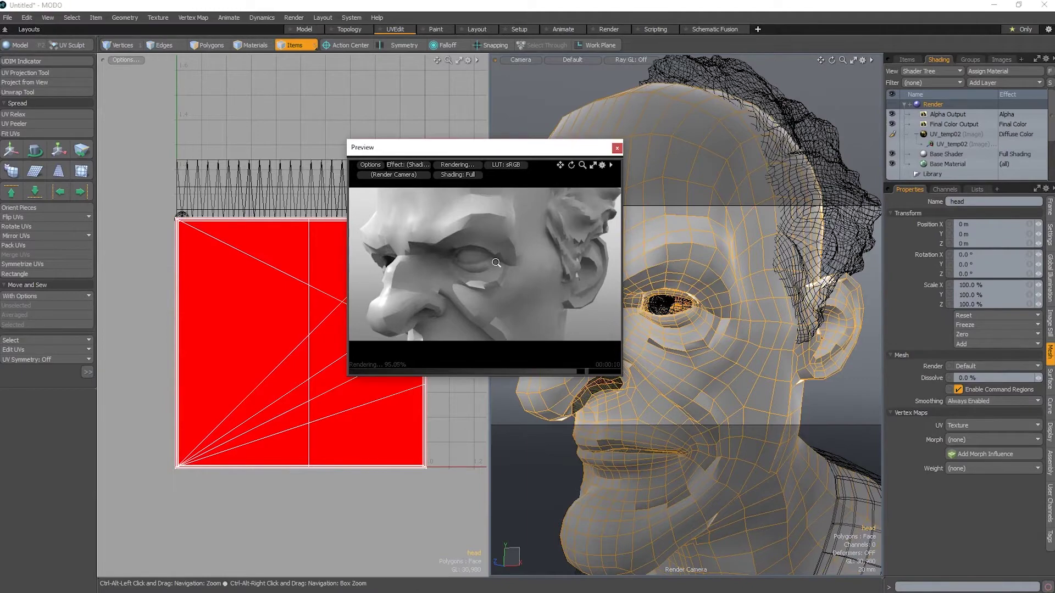
{"action": "scroll", "coordinate": [430, 264], "scroll_direction": "down", "scroll_amount": 3}
Step: Close the preview render and show the bust in Perspective beside a zoomed-out, panned UV layout
{"action": "left_click_drag", "start_coordinate": [430, 265], "coordinate": [495, 248], "text": "alt"}
{"action": "left_click", "coordinate": [617, 147]}
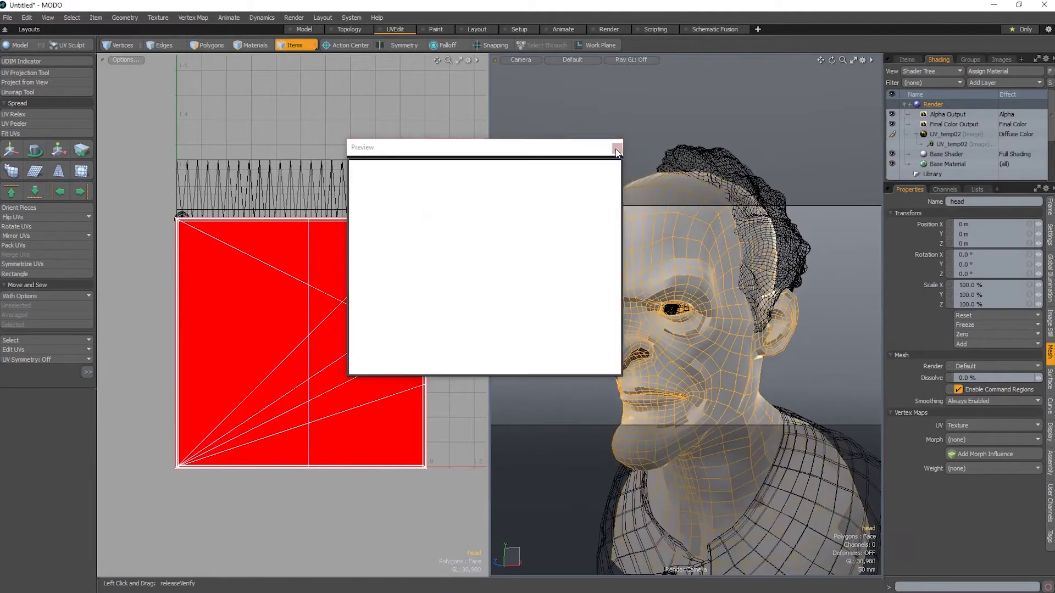
{"action": "left_click_drag", "start_coordinate": [659, 248], "coordinate": [723, 217], "text": "alt"}
{"action": "key", "text": "ctrl+space"}
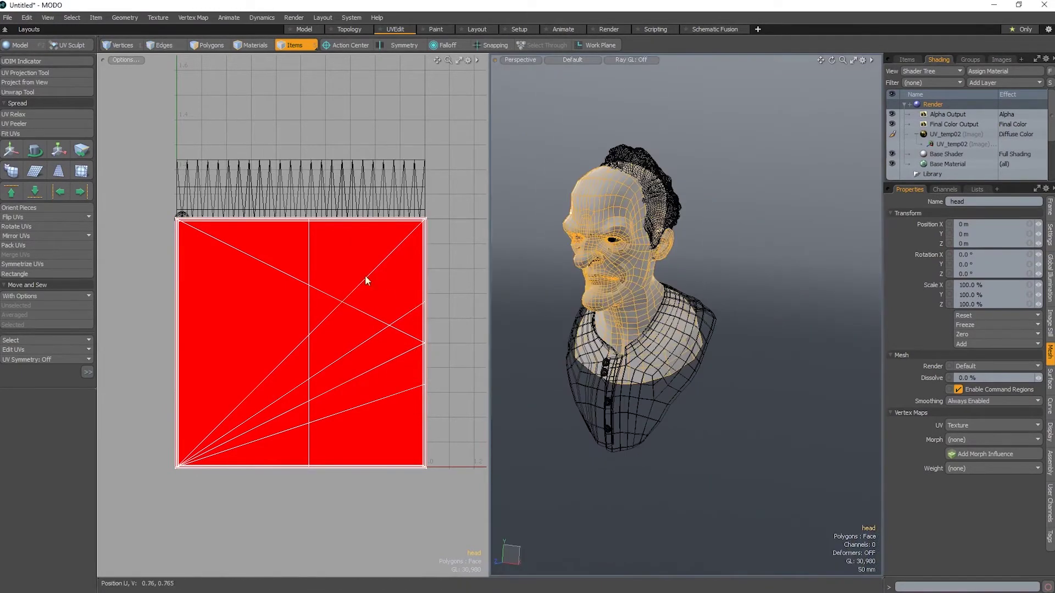
{"action": "scroll", "coordinate": [310, 252], "scroll_direction": "down", "scroll_amount": 3}
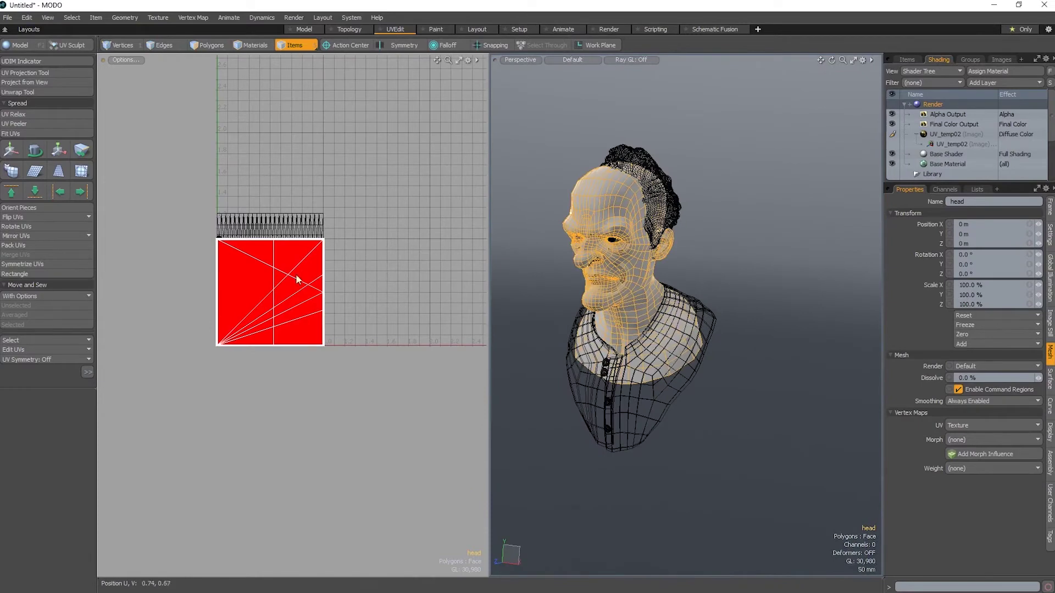
{"action": "left_click_drag", "start_coordinate": [369, 287], "coordinate": [265, 314], "text": "ctrl+alt"}
{"action": "left_click_drag", "start_coordinate": [433, 318], "coordinate": [164, 345], "text": "alt"}
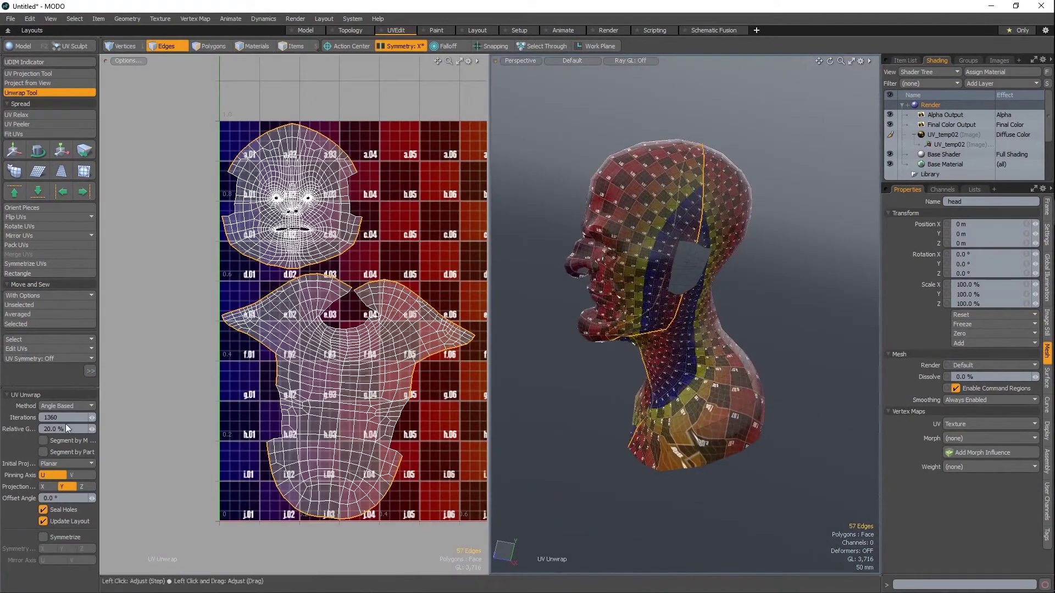
Step: Unwrap the head with Group Normal initial projection and select the body UV shell
{"action": "left_click", "coordinate": [67, 463]}
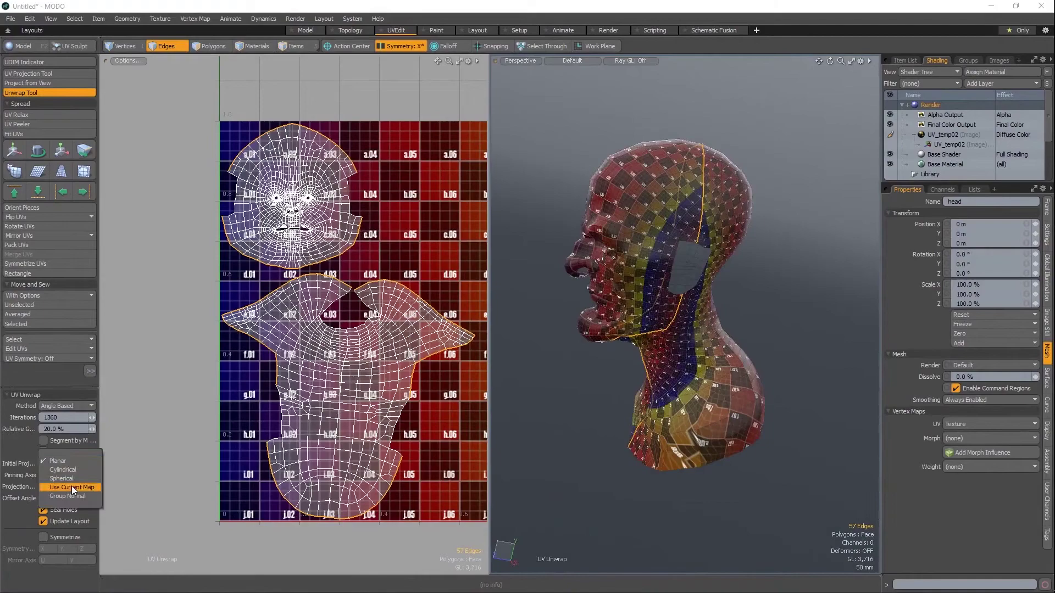
{"action": "left_click", "coordinate": [72, 486]}
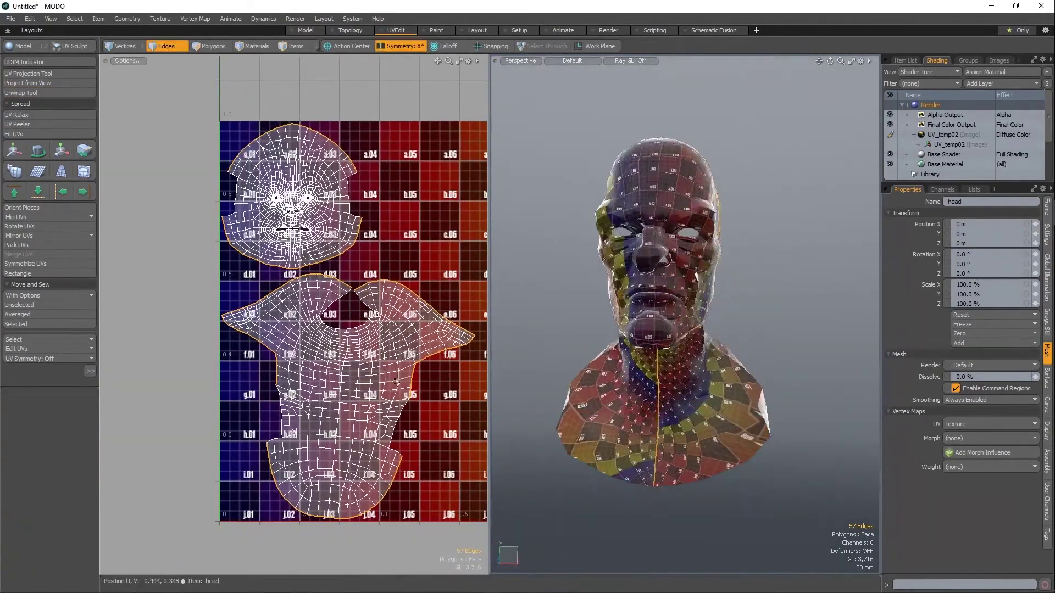
{"action": "left_click_drag", "start_coordinate": [686, 346], "coordinate": [593, 330], "text": "alt"}
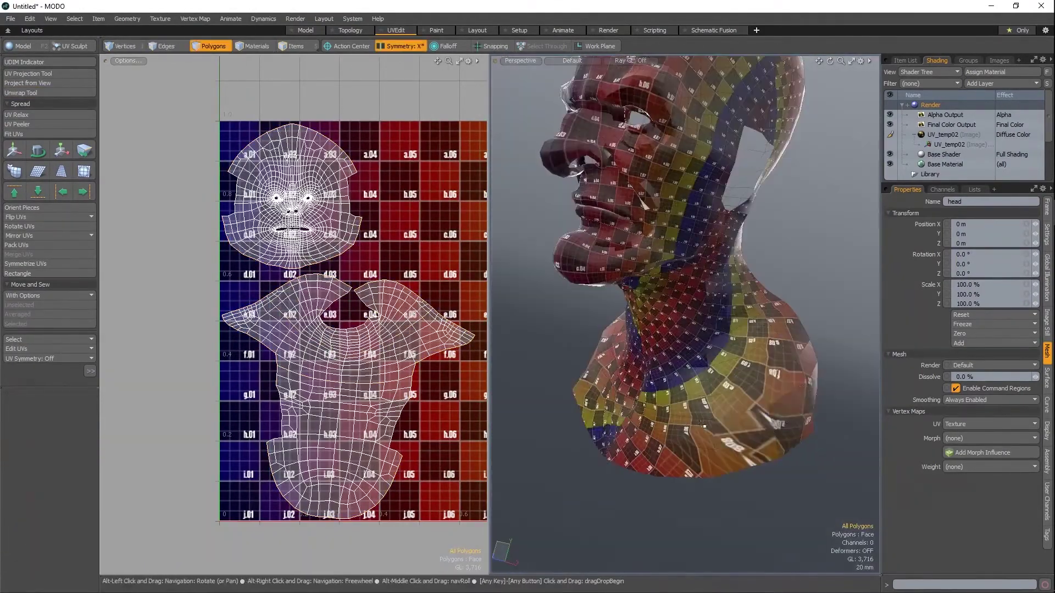
{"action": "double_click", "coordinate": [387, 387]}
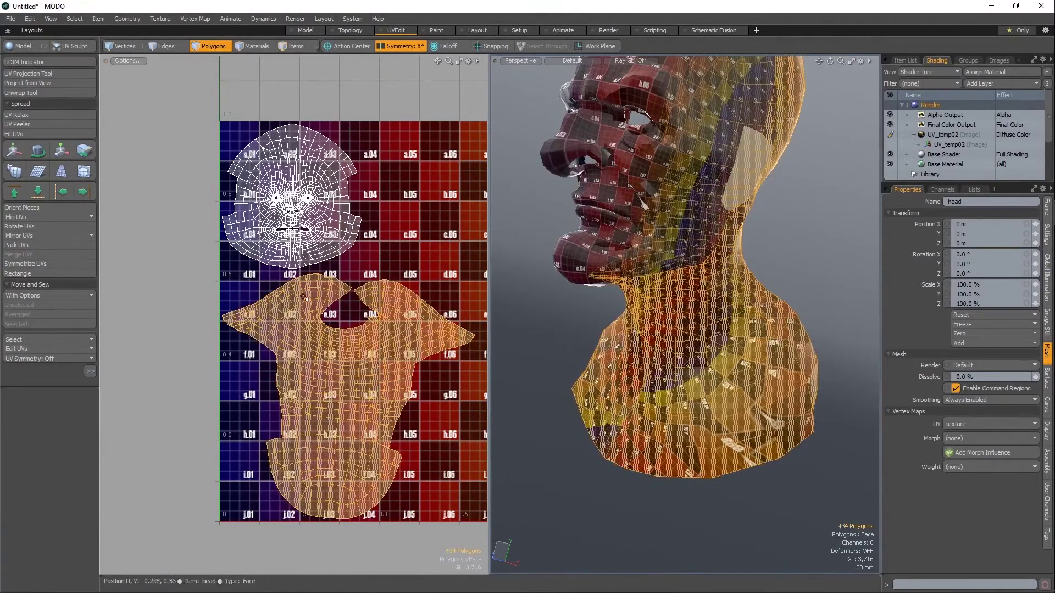
Step: Relax the selected UV shells using the Angle Based mode
{"action": "left_click", "coordinate": [28, 116]}
{"action": "left_click_drag", "start_coordinate": [339, 437], "coordinate": [388, 437]}
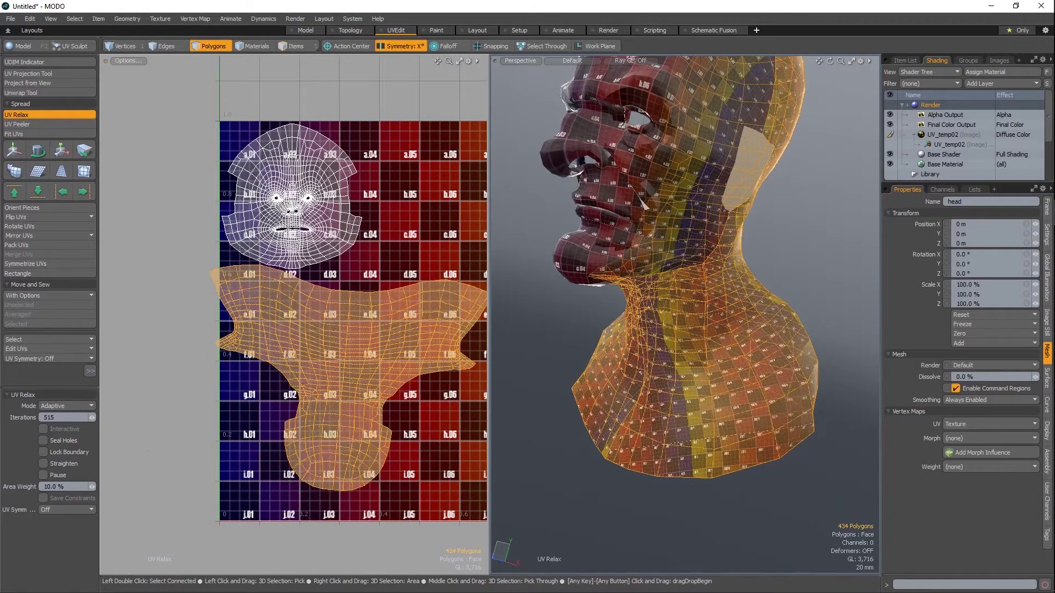
{"action": "left_click", "coordinate": [79, 406]}
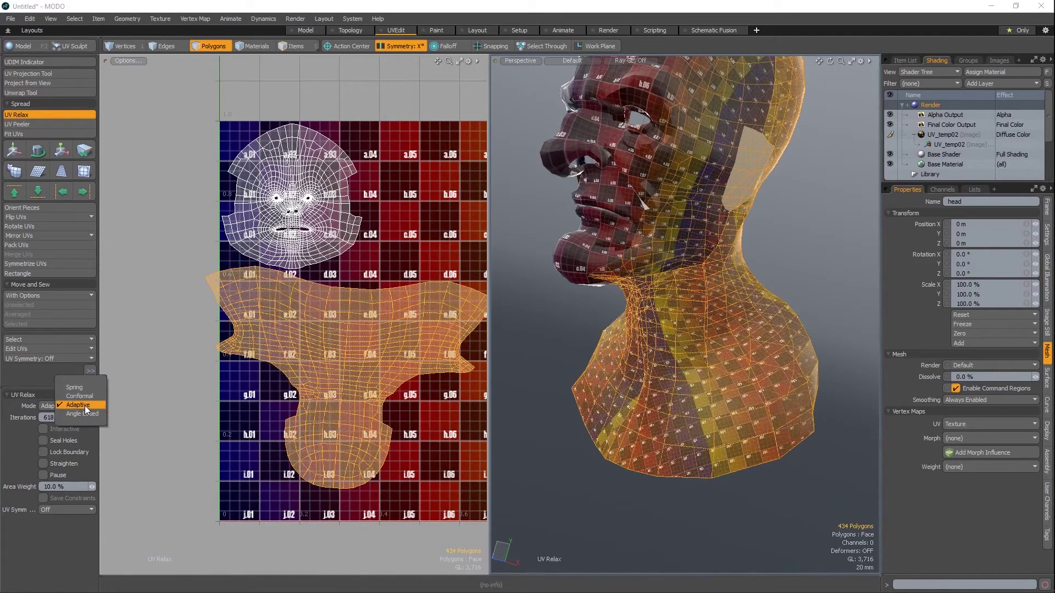
{"action": "left_click", "coordinate": [88, 413]}
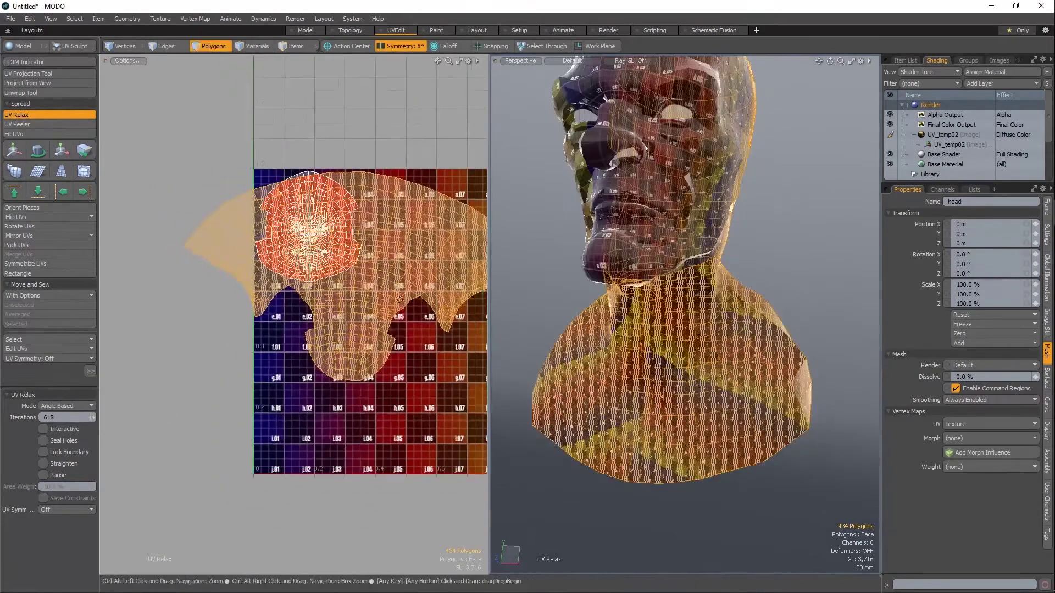
{"action": "left_click_drag", "start_coordinate": [676, 388], "coordinate": [583, 392], "text": "alt"}
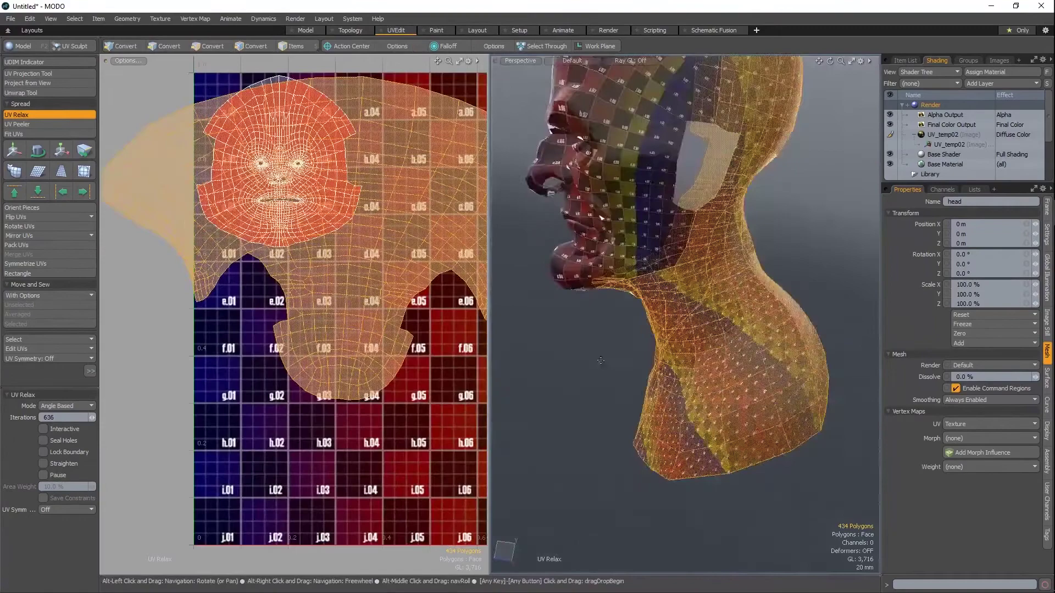
{"action": "key", "text": "space"}
Step: Orbit the head to inspect the checker texture and select the polygons on top
{"action": "mouse_move", "coordinate": [583, 392]}
{"action": "left_mouse_down", "text": "alt"}
{"action": "mouse_move", "coordinate": [764, 364]}
{"action": "mouse_move", "coordinate": [664, 292]}
{"action": "mouse_move", "coordinate": [699, 286]}
{"action": "left_mouse_up", "text": "alt"}
{"action": "left_click_drag", "start_coordinate": [679, 205], "coordinate": [702, 269], "text": "alt"}
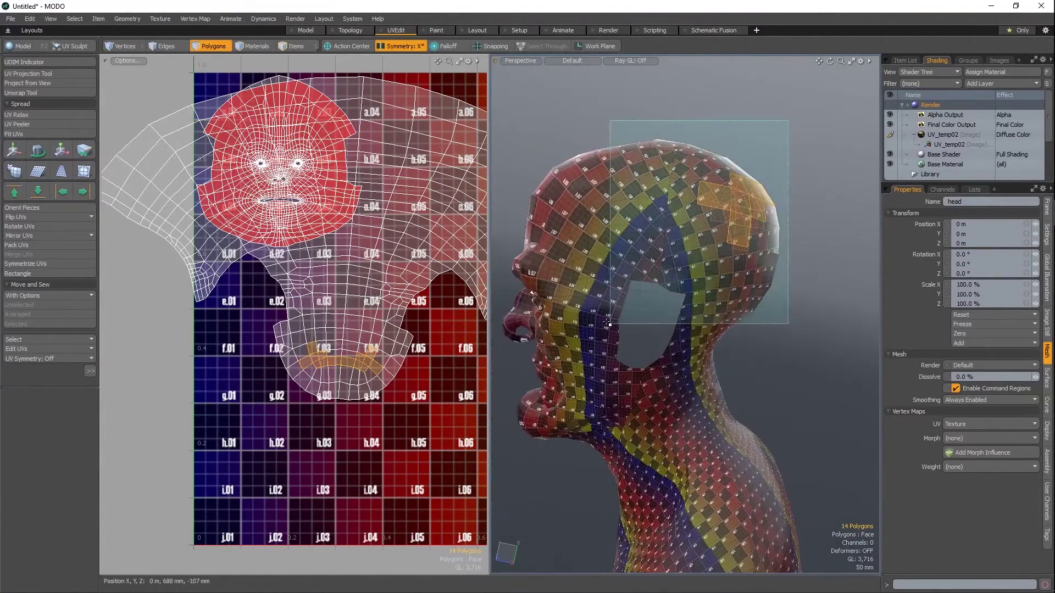
{"action": "right_click_drag", "start_coordinate": [800, 289], "coordinate": [649, 150]}
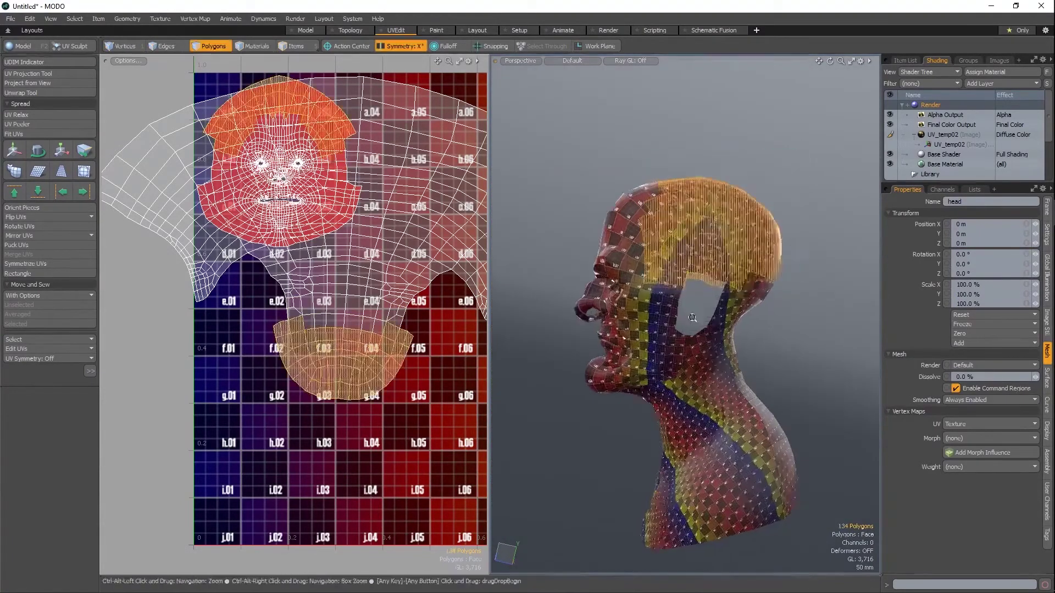
{"action": "mouse_move", "coordinate": [652, 165]}
{"action": "left_mouse_down", "text": "alt"}
{"action": "mouse_move", "coordinate": [704, 256]}
{"action": "mouse_move", "coordinate": [511, 429]}
{"action": "mouse_move", "coordinate": [577, 363]}
{"action": "left_mouse_up", "text": "alt"}
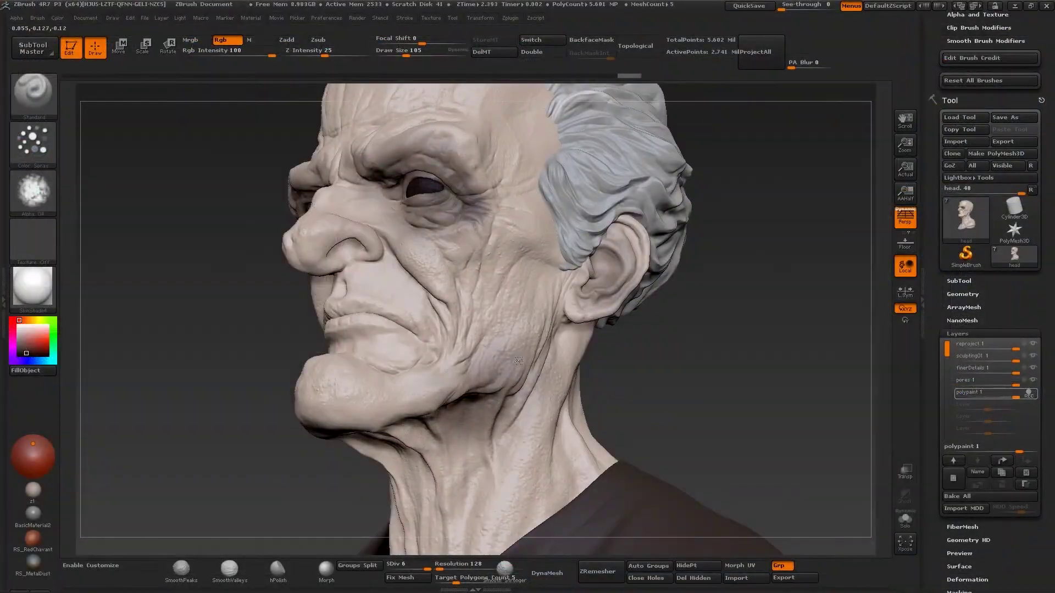
Step: Turn the brush alpha off and increase the Draw Size
{"action": "left_click", "coordinate": [33, 189]}
{"action": "left_click", "coordinate": [96, 245]}
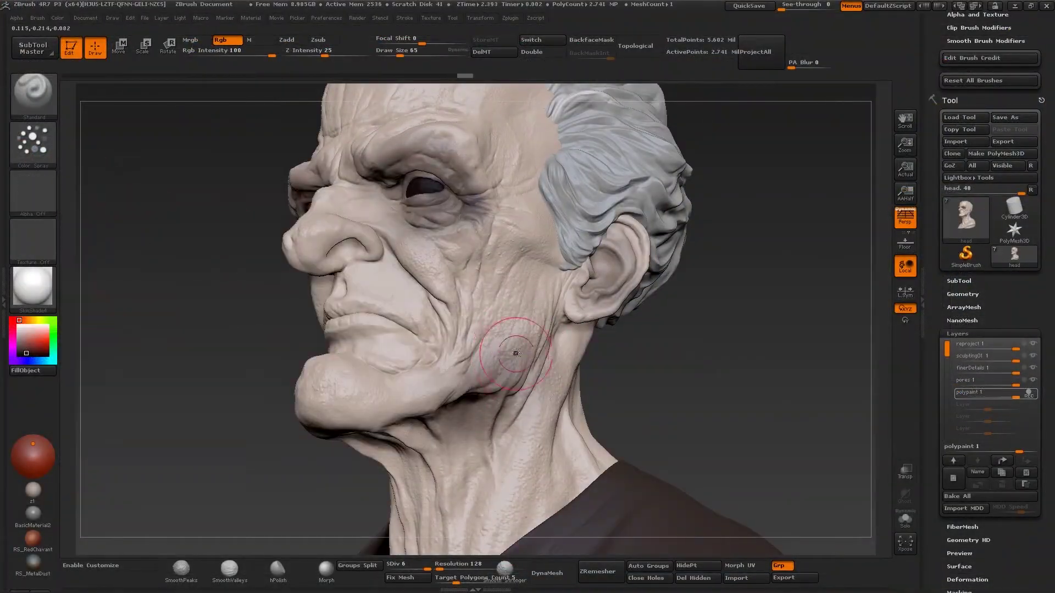
{"action": "left_click_drag", "start_coordinate": [439, 398], "coordinate": [462, 398]}
Step: Turn the bust to a three-quarter front view and shrink the brush for painting the eyes
{"action": "left_click_drag", "start_coordinate": [206, 329], "coordinate": [400, 352]}
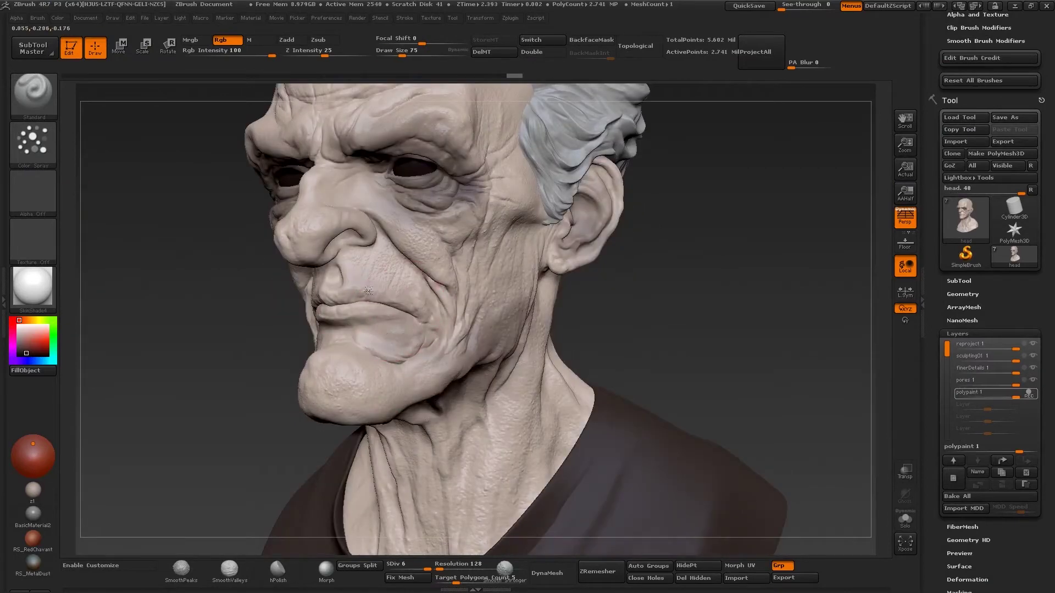
{"action": "left_click_drag", "start_coordinate": [368, 292], "coordinate": [430, 332]}
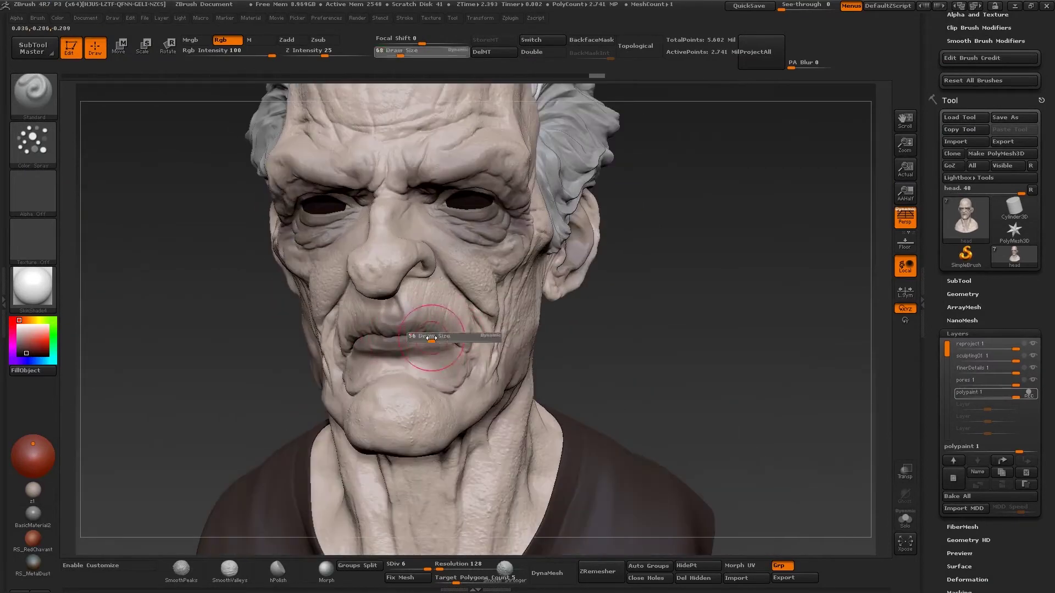
{"action": "left_click_drag", "start_coordinate": [405, 274], "coordinate": [415, 264]}
{"action": "mouse_move", "coordinate": [398, 223]}
{"action": "left_mouse_down"}
{"action": "mouse_move", "coordinate": [462, 189]}
{"action": "mouse_move", "coordinate": [517, 140]}
{"action": "left_mouse_up"}
{"action": "left_click_drag", "start_coordinate": [548, 217], "coordinate": [519, 171]}
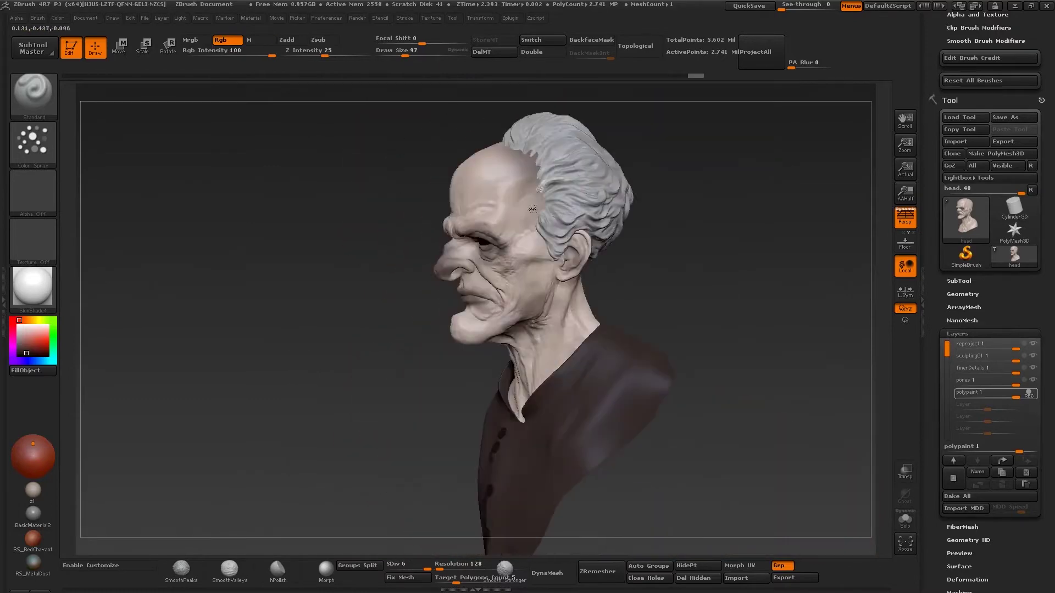
{"action": "scroll", "coordinate": [530, 323], "scroll_direction": "up", "scroll_amount": 3}
{"action": "scroll", "coordinate": [531, 321], "scroll_direction": "up", "scroll_amount": 2}
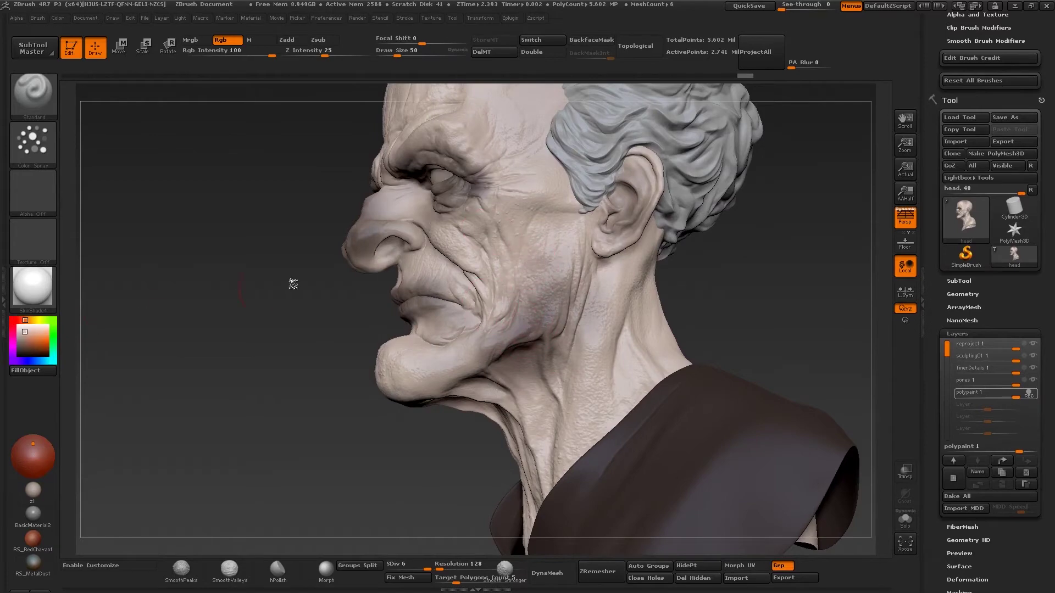
{"action": "mouse_move", "coordinate": [446, 145]}
{"action": "left_mouse_down"}
{"action": "mouse_move", "coordinate": [373, 226]}
{"action": "mouse_move", "coordinate": [450, 236]}
{"action": "mouse_move", "coordinate": [408, 240]}
{"action": "left_mouse_up"}
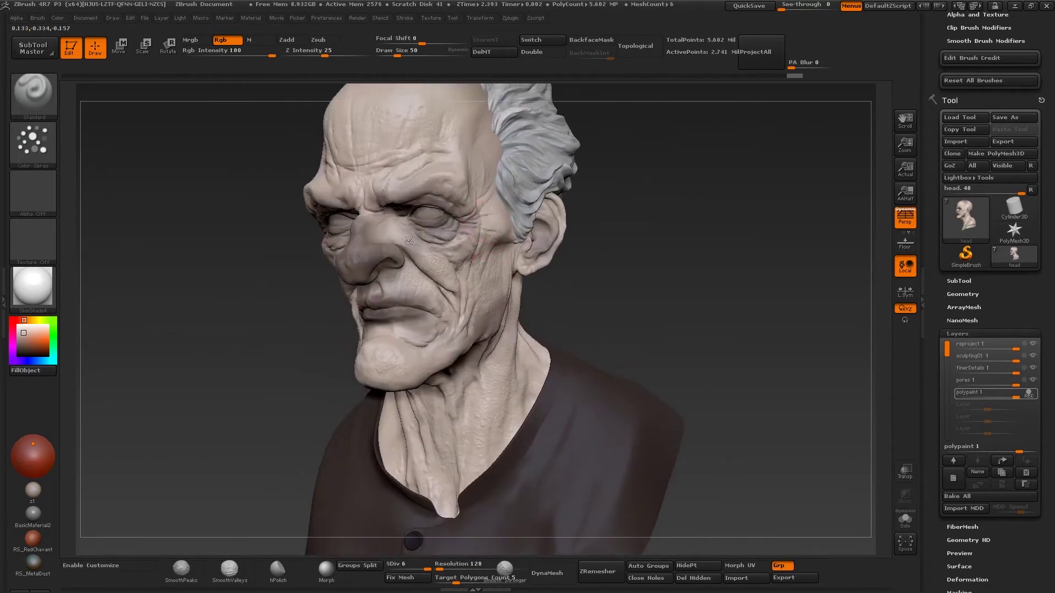
{"action": "key", "text": "bracketleft"}
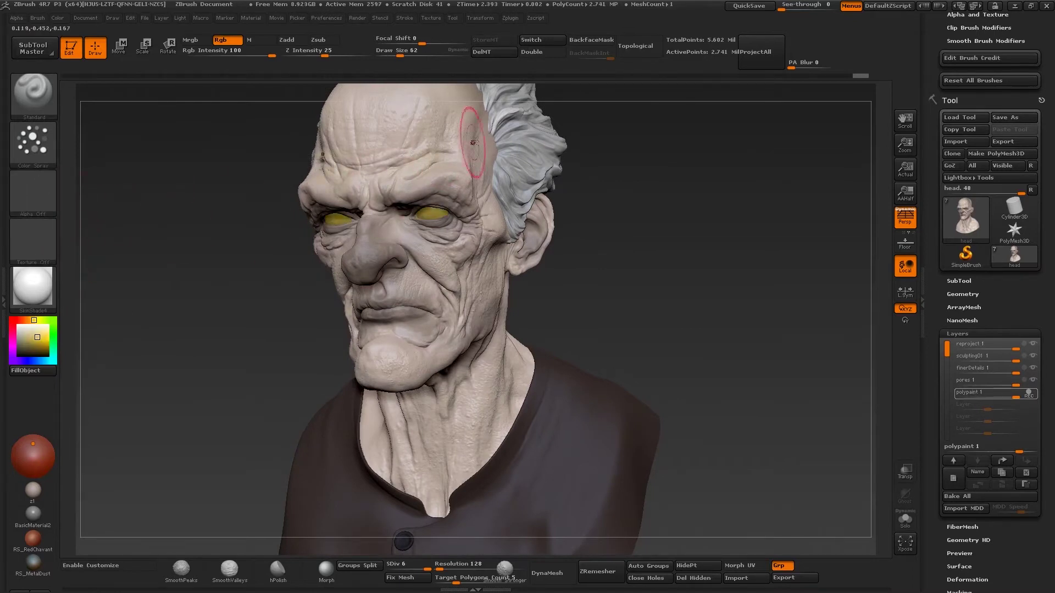
Step: Choose spray-dot Alpha 07 and spray yellow paint over the brows and nose
{"action": "left_click_drag", "start_coordinate": [477, 226], "coordinate": [483, 449]}
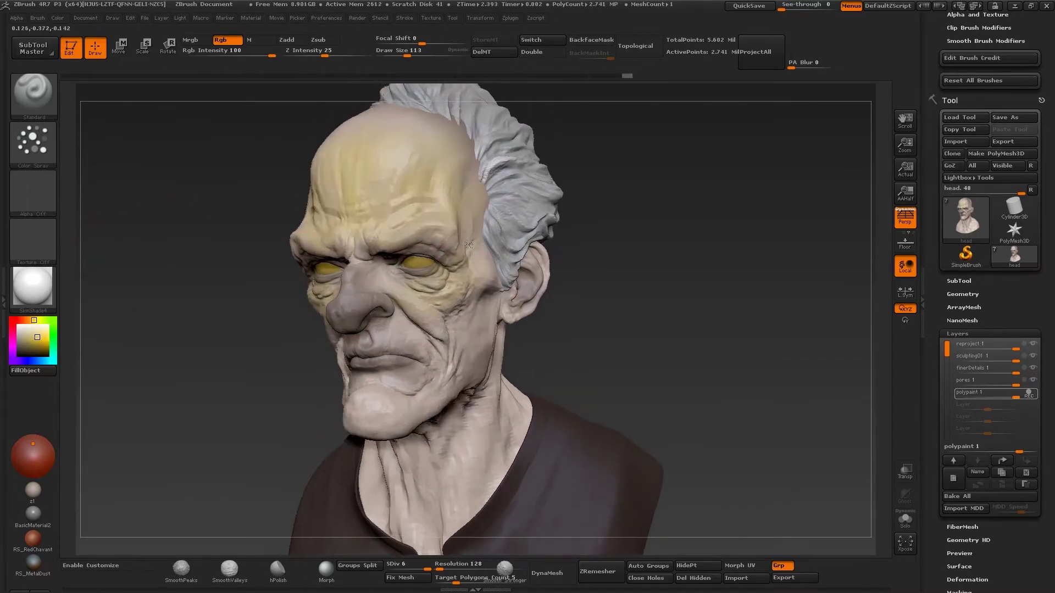
{"action": "left_click", "coordinate": [33, 190]}
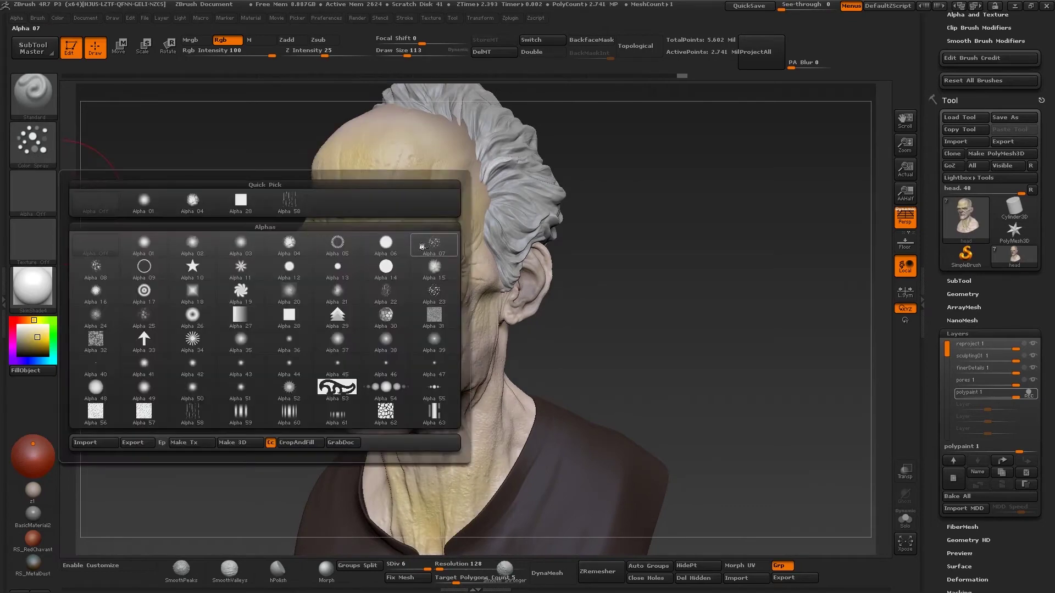
{"action": "left_click", "coordinate": [434, 245]}
{"action": "left_click", "coordinate": [34, 191]}
{"action": "left_click", "coordinate": [435, 245]}
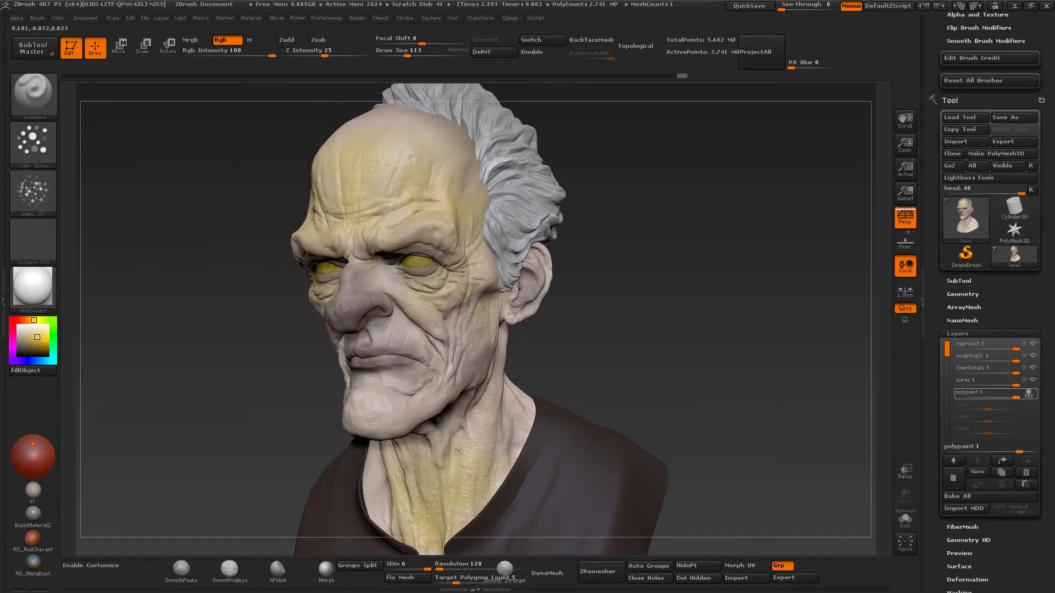
{"action": "left_click_drag", "start_coordinate": [412, 243], "coordinate": [455, 345]}
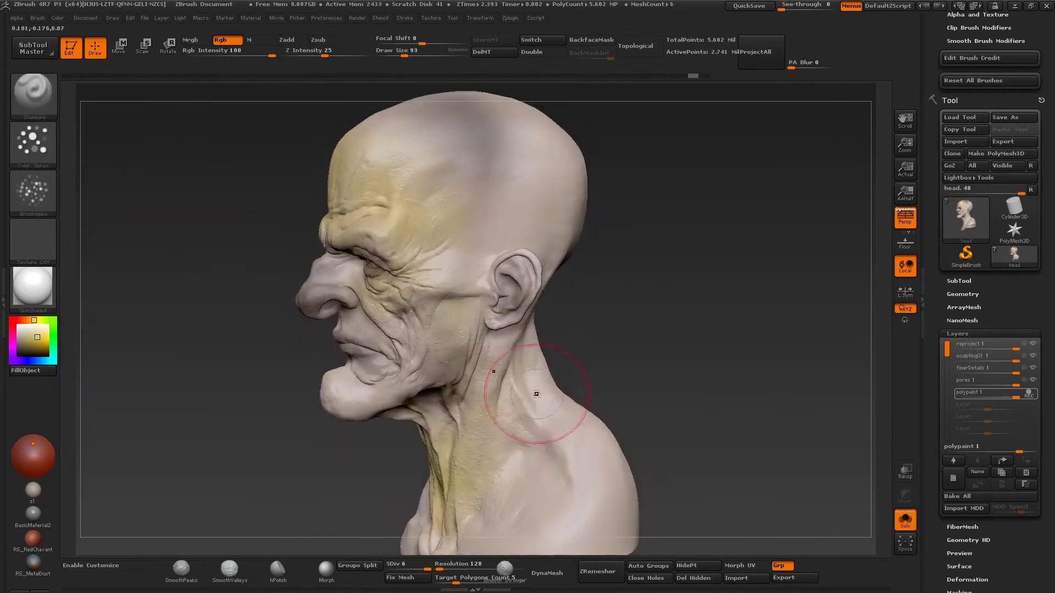
Step: Apply the skin material and pick Alpha 04 to detail the ear
{"action": "mouse_move", "coordinate": [527, 344]}
{"action": "left_mouse_down"}
{"action": "mouse_move", "coordinate": [448, 271]}
{"action": "mouse_move", "coordinate": [421, 313]}
{"action": "mouse_move", "coordinate": [347, 313]}
{"action": "left_mouse_up"}
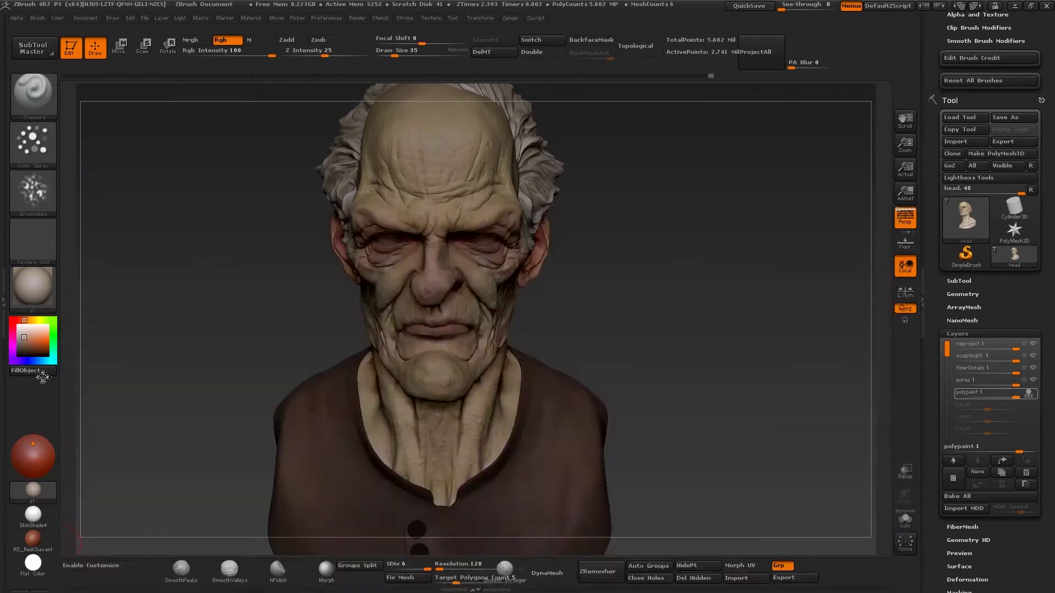
{"action": "left_click", "coordinate": [33, 286]}
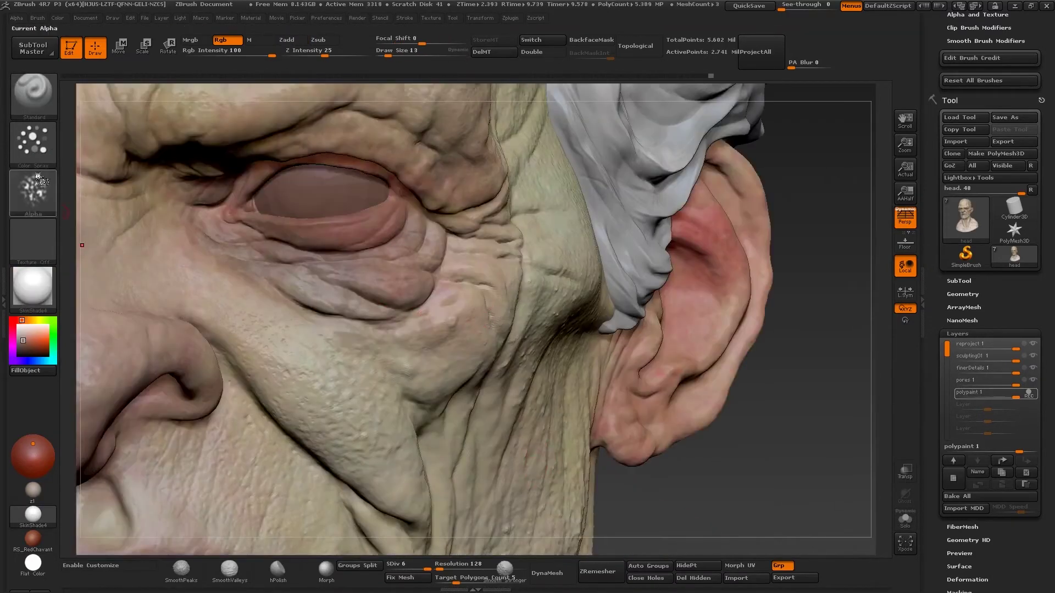
{"action": "left_click", "coordinate": [39, 180]}
{"action": "left_click", "coordinate": [191, 210]}
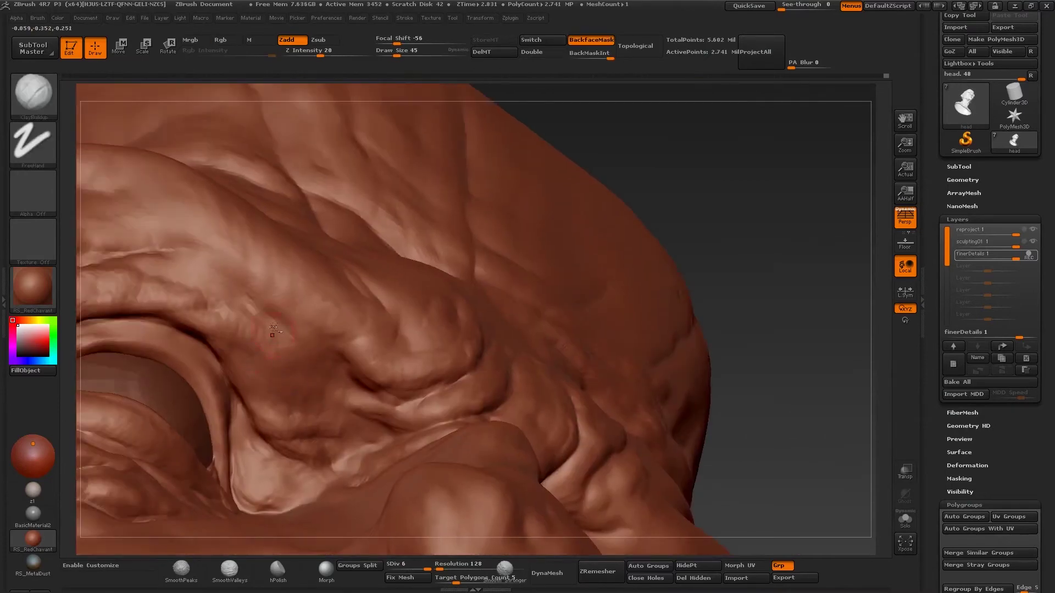
Step: Switch to the Dam_Standard brush with the B-D-S hotkey
{"action": "key", "text": "b"}
{"action": "key", "text": "d"}
{"action": "key", "text": "s"}
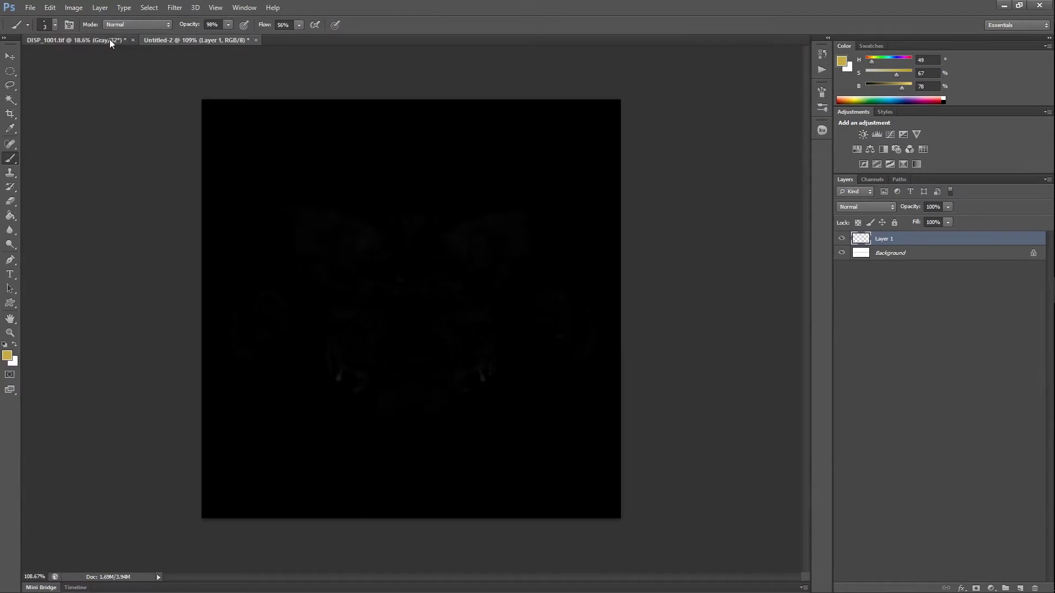
Step: Show Exposure 1 and Levels 1, duplicate Exposure, and check the Untitled-2 graph
{"action": "left_click", "coordinate": [842, 264]}
{"action": "left_click", "coordinate": [842, 242]}
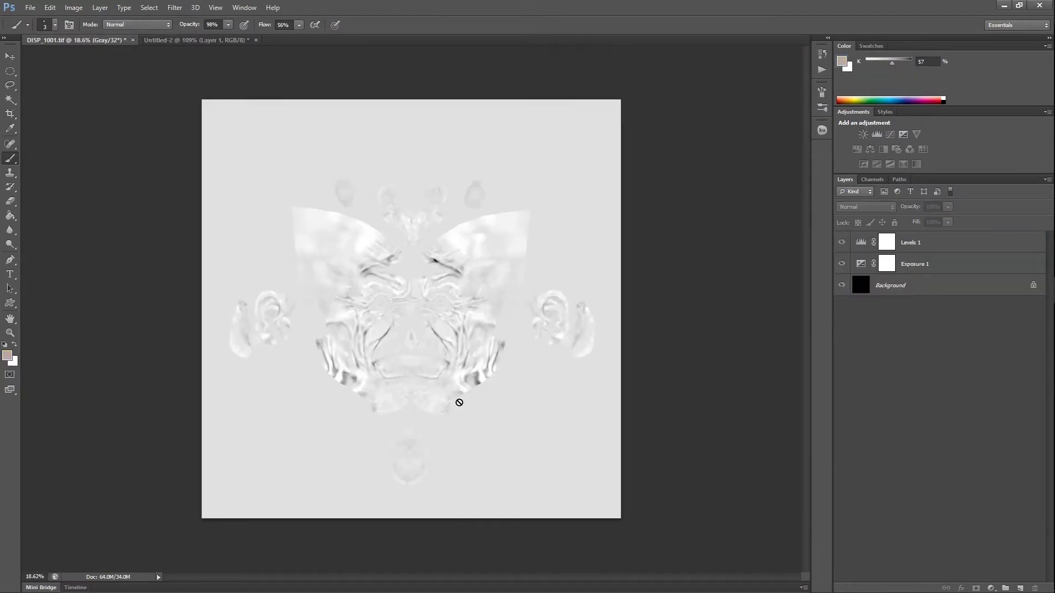
{"action": "right_click", "coordinate": [929, 266]}
{"action": "left_click", "coordinate": [989, 368]}
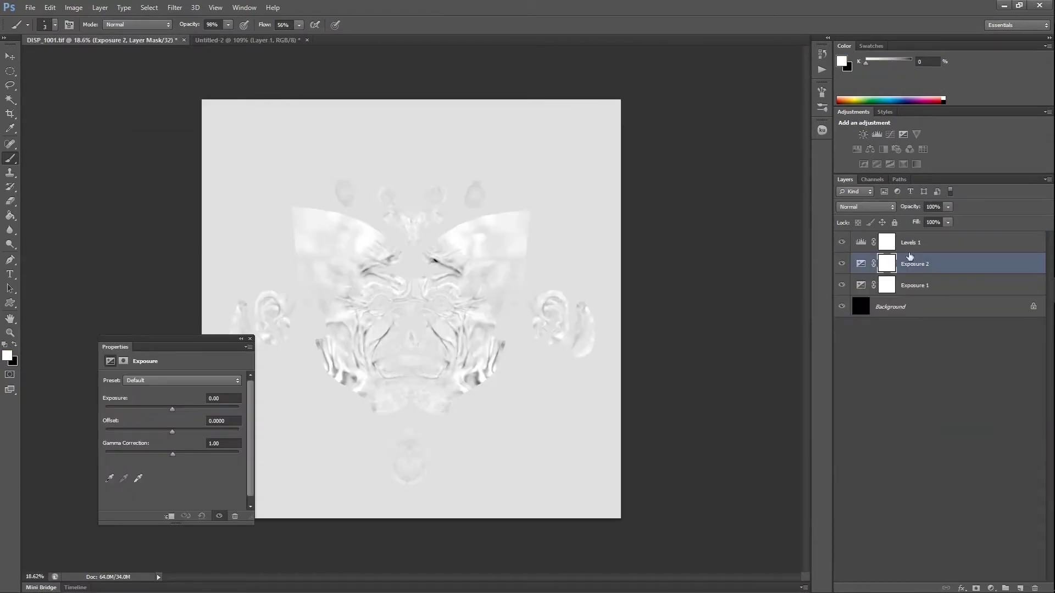
{"action": "left_click", "coordinate": [273, 40]}
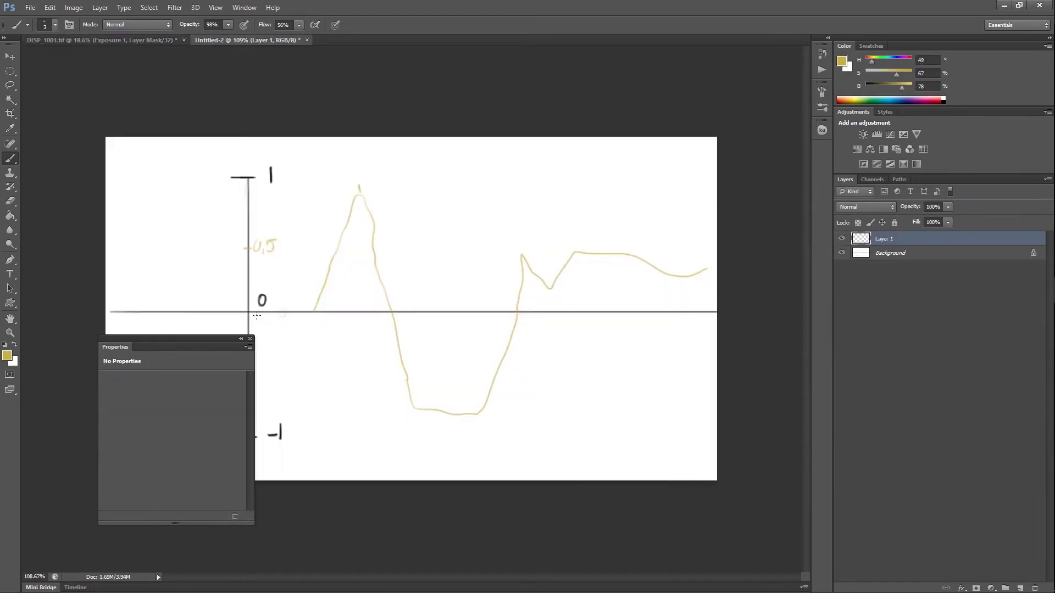
{"action": "key", "text": "ctrl+Tab"}
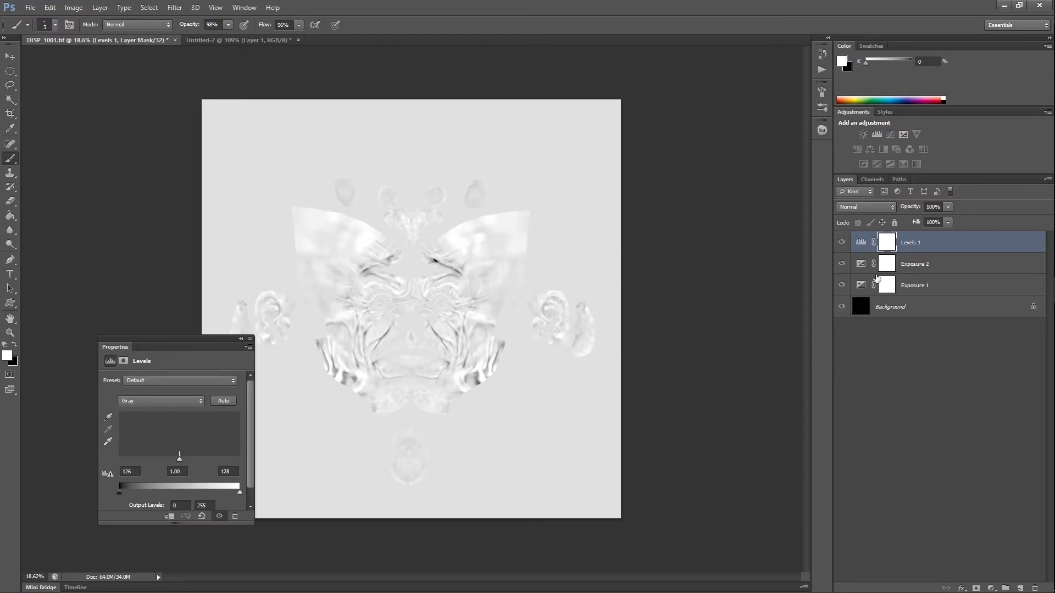
Step: Hide Exposure 2, compare the adjustments, and zoom into the face of DISP_1001.tif
{"action": "left_click", "coordinate": [842, 285]}
{"action": "left_click", "coordinate": [841, 242]}
{"action": "left_click", "coordinate": [842, 264]}
{"action": "key", "text": "z"}
{"action": "left_click_drag", "start_coordinate": [385, 289], "coordinate": [558, 430]}
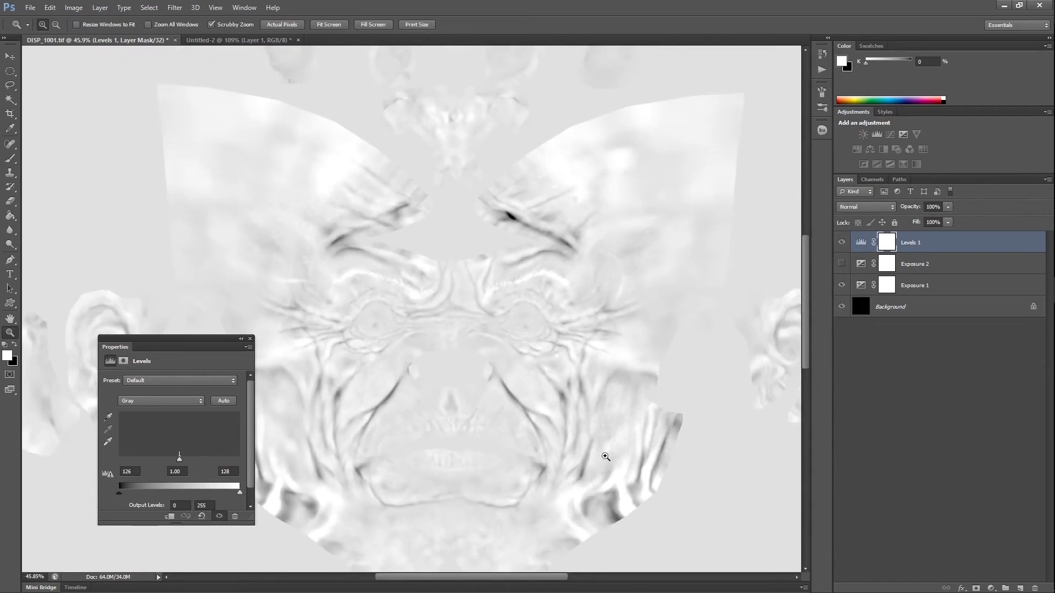
{"action": "left_click_drag", "start_coordinate": [605, 456], "coordinate": [564, 412]}
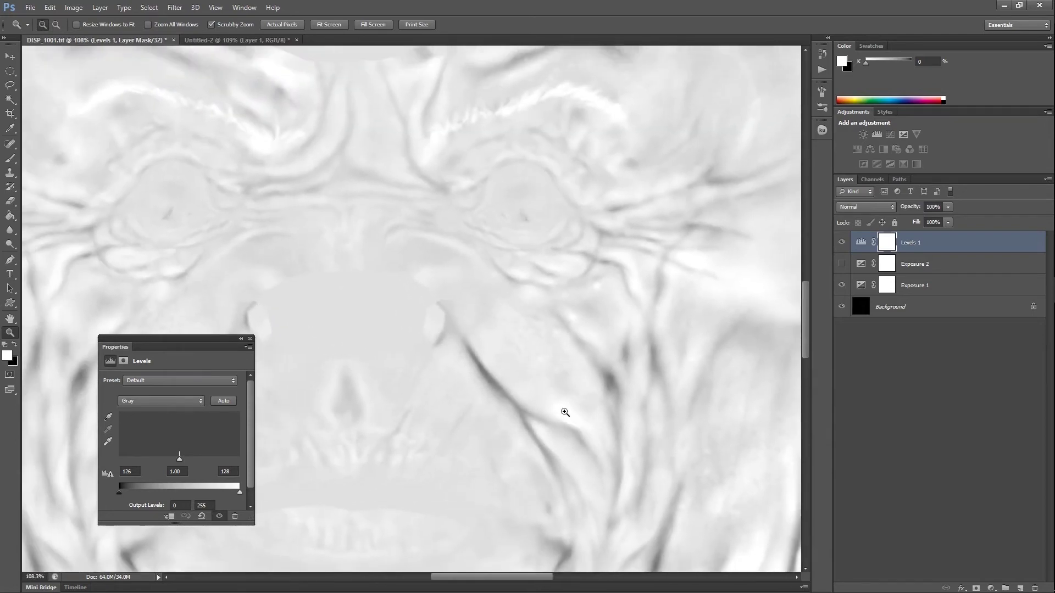
{"action": "left_click_drag", "start_coordinate": [585, 398], "coordinate": [481, 340]}
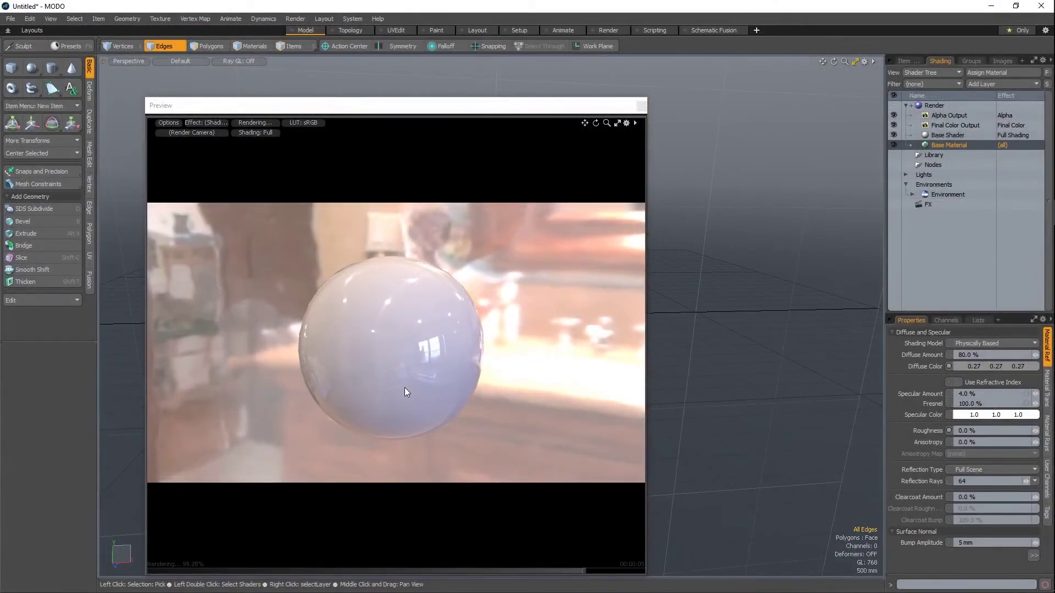
{"action": "left_click_drag", "start_coordinate": [1035, 430], "coordinate": [857, 418]}
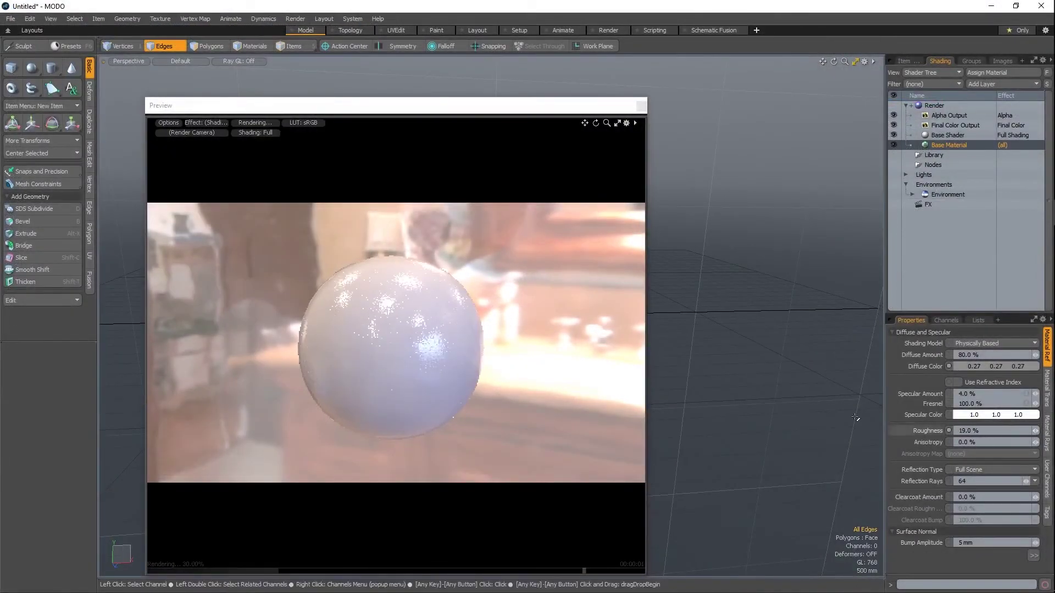
{"action": "left_click_drag", "start_coordinate": [969, 430], "coordinate": [939, 424]}
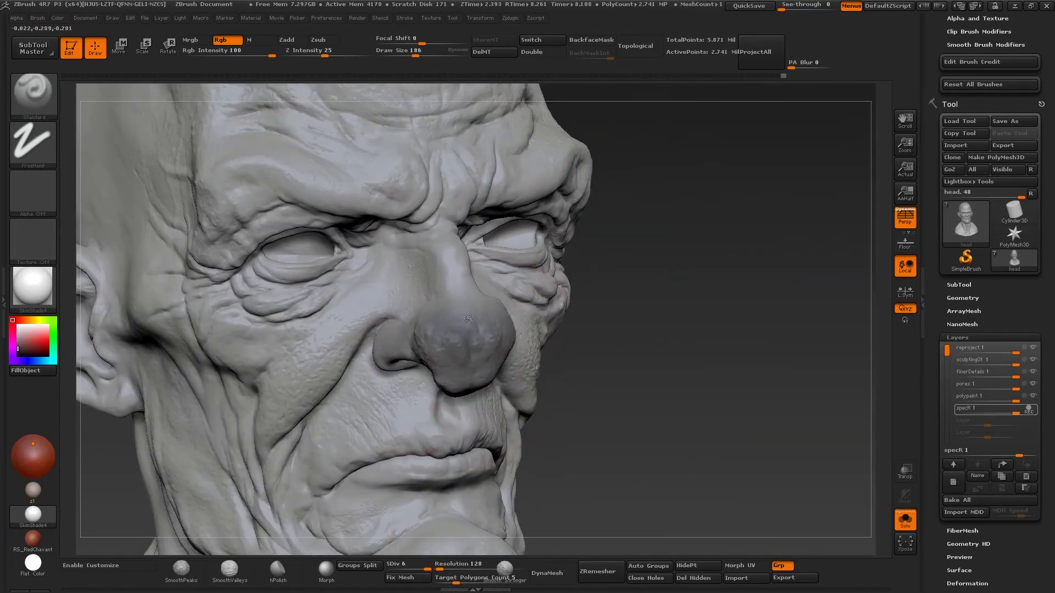
Step: Paint the nose darker grey on the specR layer and turn the head near-frontal
{"action": "mouse_move", "coordinate": [393, 347]}
{"action": "left_mouse_down"}
{"action": "mouse_move", "coordinate": [462, 346]}
{"action": "mouse_move", "coordinate": [335, 375]}
{"action": "left_mouse_up"}
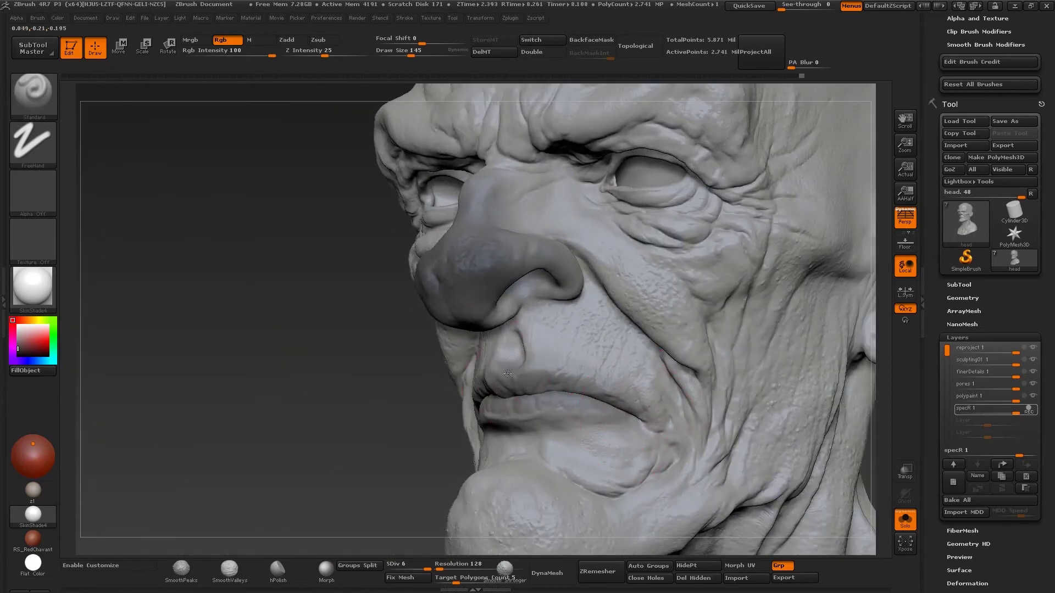
{"action": "mouse_move", "coordinate": [690, 274]}
{"action": "left_mouse_down"}
{"action": "mouse_move", "coordinate": [565, 268]}
{"action": "mouse_move", "coordinate": [608, 188]}
{"action": "left_mouse_up"}
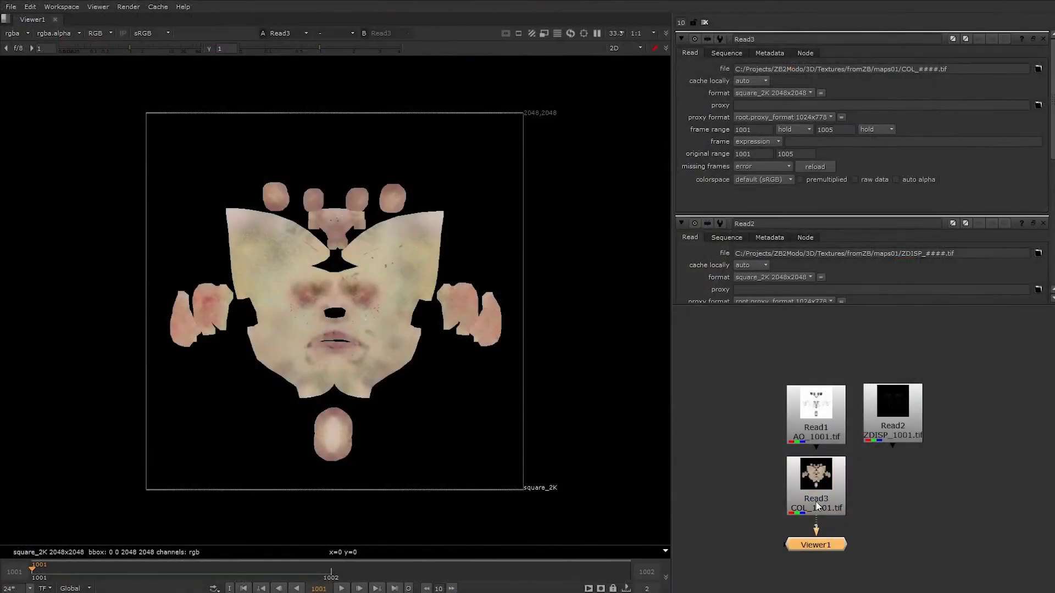
{"action": "scroll", "coordinate": [426, 289], "scroll_direction": "up", "scroll_amount": 3}
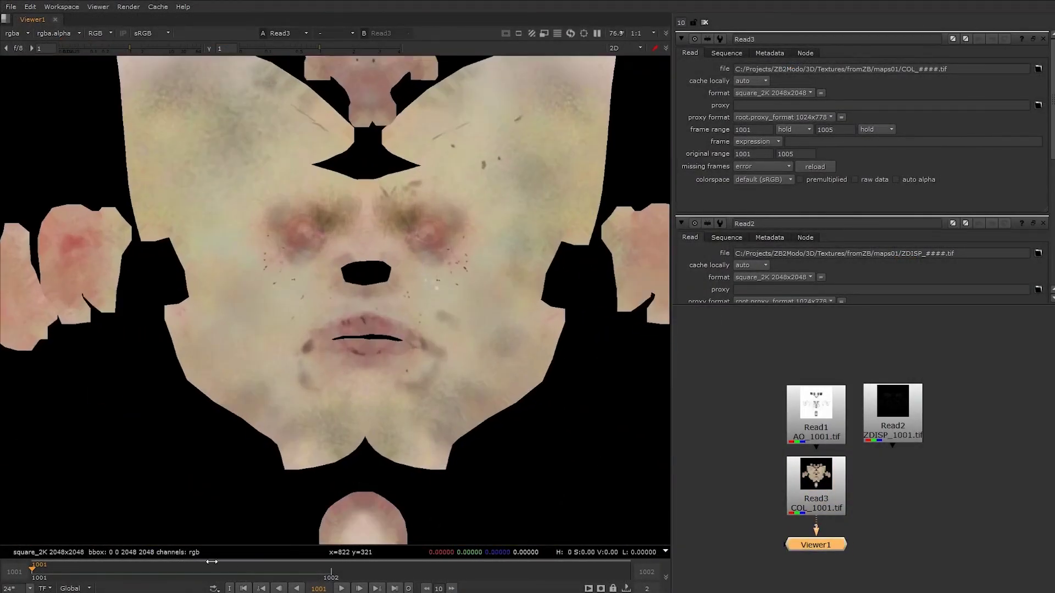
Step: Insert a Blur after Read3, connect the Viewer to it, and raise the blur size
{"action": "mouse_move", "coordinate": [212, 561]}
{"action": "left_mouse_down"}
{"action": "mouse_move", "coordinate": [596, 572]}
{"action": "mouse_move", "coordinate": [161, 577]}
{"action": "mouse_move", "coordinate": [396, 565]}
{"action": "mouse_move", "coordinate": [37, 567]}
{"action": "left_mouse_up"}
{"action": "scroll", "coordinate": [523, 386], "scroll_direction": "up", "scroll_amount": 1}
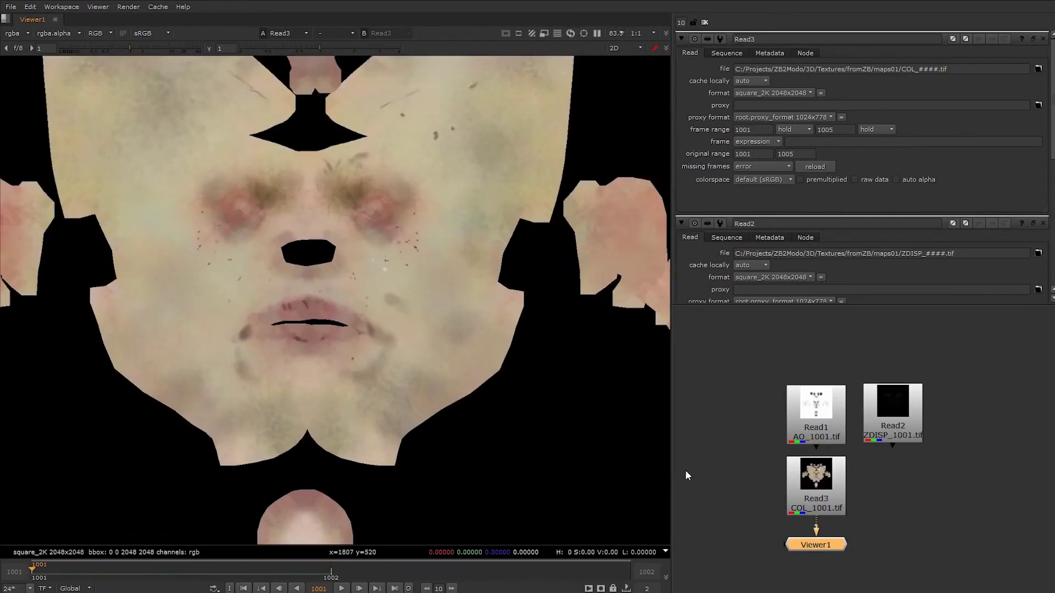
{"action": "scroll", "coordinate": [456, 358], "scroll_direction": "down", "scroll_amount": 2}
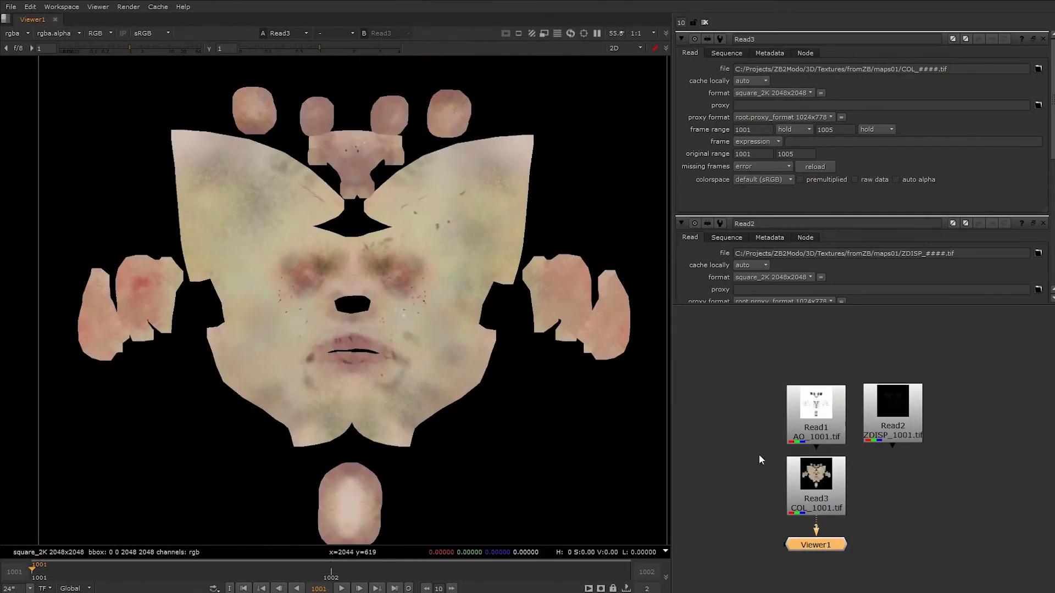
{"action": "left_click_drag", "start_coordinate": [816, 545], "coordinate": [755, 532]}
{"action": "left_click", "coordinate": [816, 478]}
{"action": "key", "text": "b"}
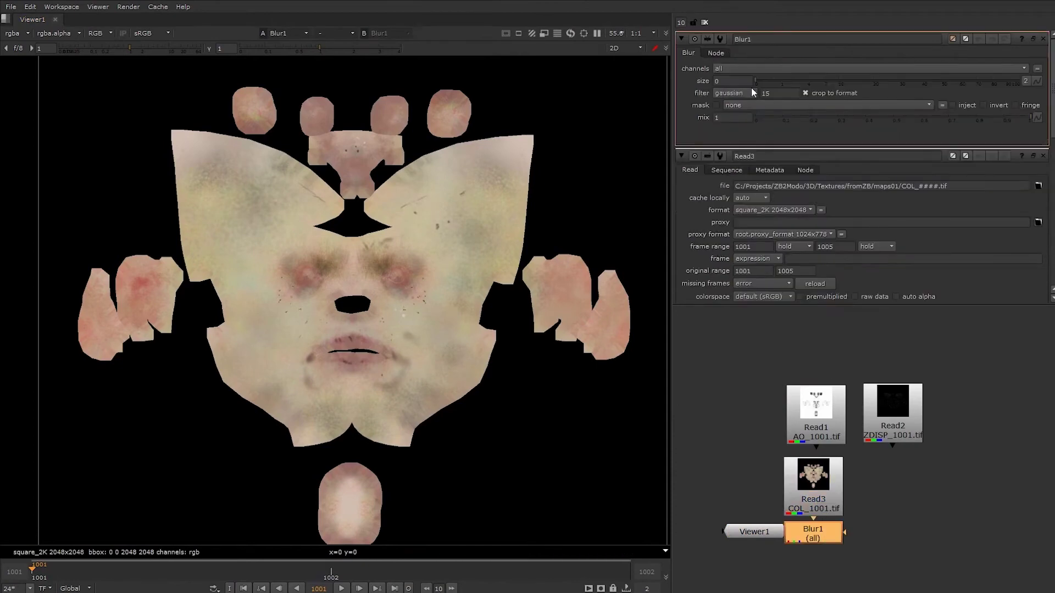
{"action": "left_click_drag", "start_coordinate": [754, 531], "coordinate": [700, 529]}
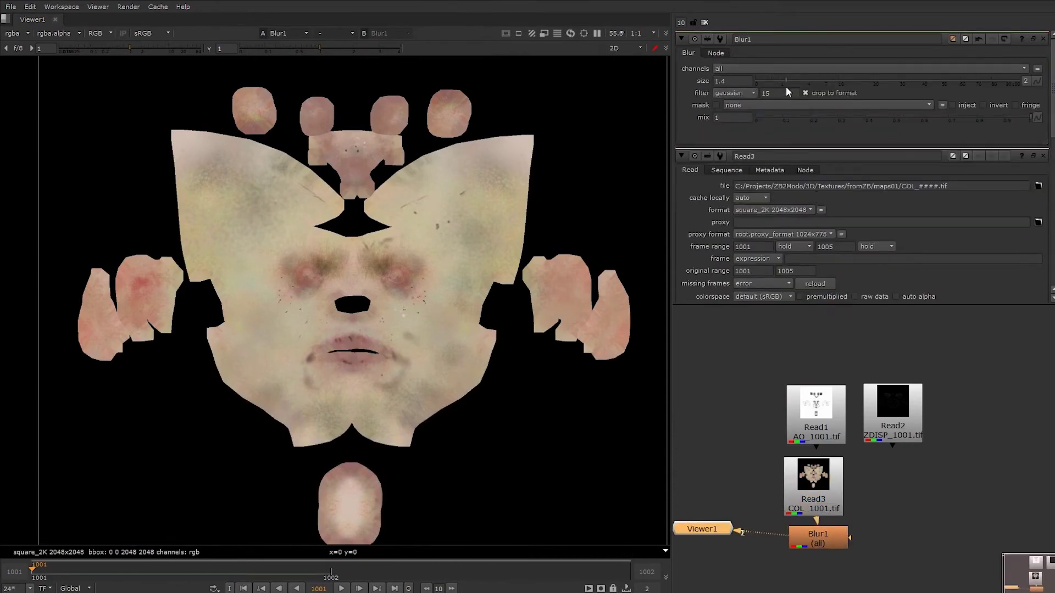
{"action": "mouse_move", "coordinate": [760, 83]}
{"action": "left_mouse_down"}
{"action": "mouse_move", "coordinate": [925, 85]}
{"action": "mouse_move", "coordinate": [792, 82]}
{"action": "mouse_move", "coordinate": [827, 79]}
{"action": "left_mouse_up"}
{"action": "scroll", "coordinate": [483, 307], "scroll_direction": "up", "scroll_amount": 3}
{"action": "scroll", "coordinate": [498, 317], "scroll_direction": "up", "scroll_amount": 4}
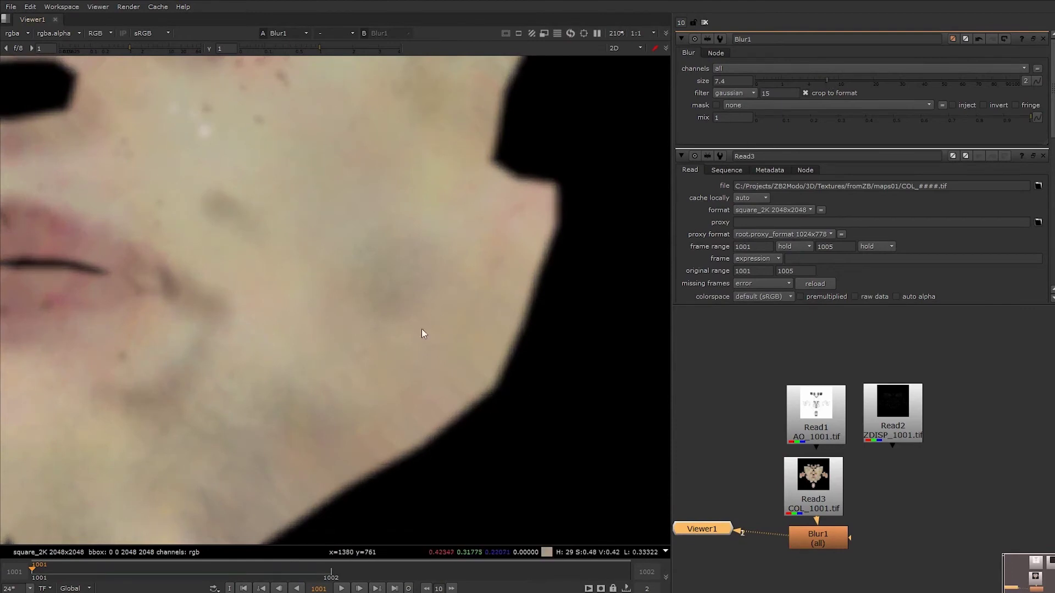
{"action": "left_click_drag", "start_coordinate": [826, 81], "coordinate": [858, 75]}
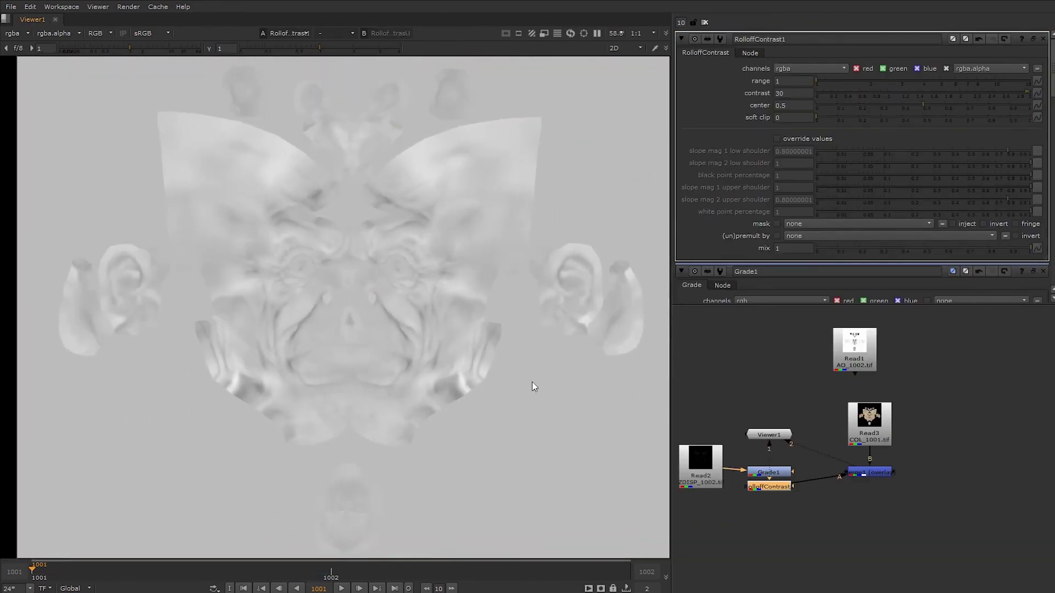
Step: Compare the raw and contrast-boosted displacement maps and tidy the Grade and RolloffContrast nodes
{"action": "key", "text": "1"}
{"action": "left_click", "coordinate": [761, 488]}
{"action": "key", "text": "1"}
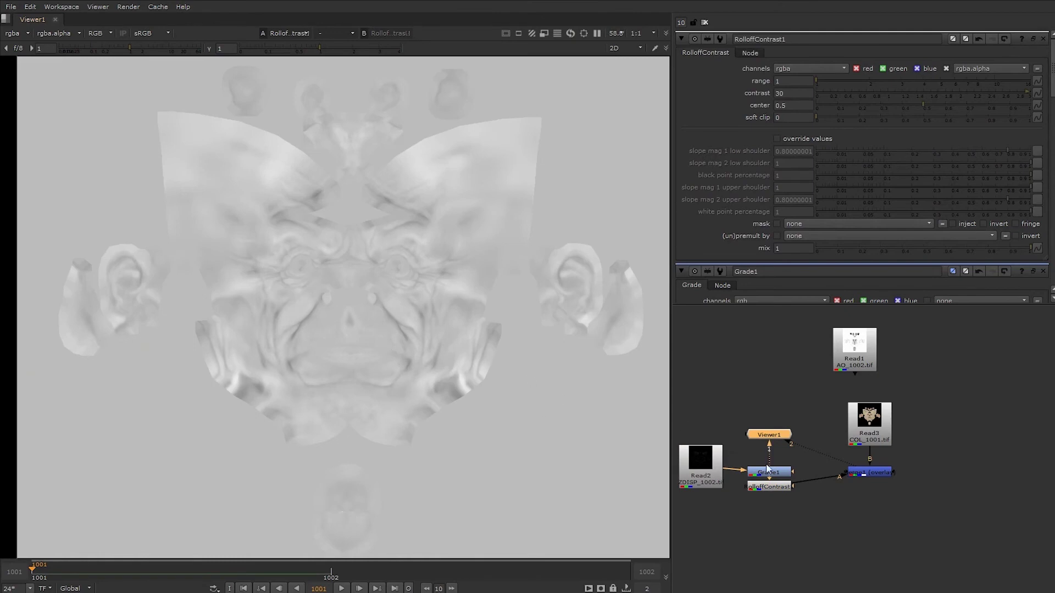
{"action": "left_click_drag", "start_coordinate": [701, 462], "coordinate": [690, 450]}
{"action": "mouse_move", "coordinate": [775, 464]}
{"action": "left_mouse_down"}
{"action": "mouse_move", "coordinate": [756, 455]}
{"action": "mouse_move", "coordinate": [801, 456]}
{"action": "left_mouse_up"}
{"action": "left_click_drag", "start_coordinate": [870, 475], "coordinate": [871, 464]}
Step: View Merge1 and adjust its overlay mix strength
{"action": "key", "text": "1"}
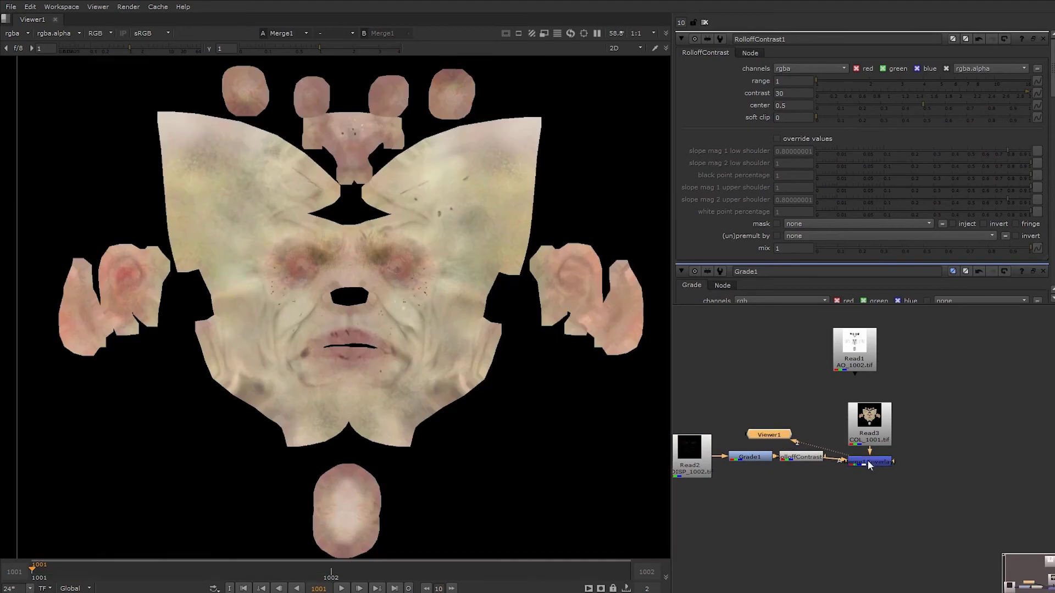
{"action": "double_click", "coordinate": [873, 460]}
{"action": "scroll", "coordinate": [472, 318], "scroll_direction": "up", "scroll_amount": 3}
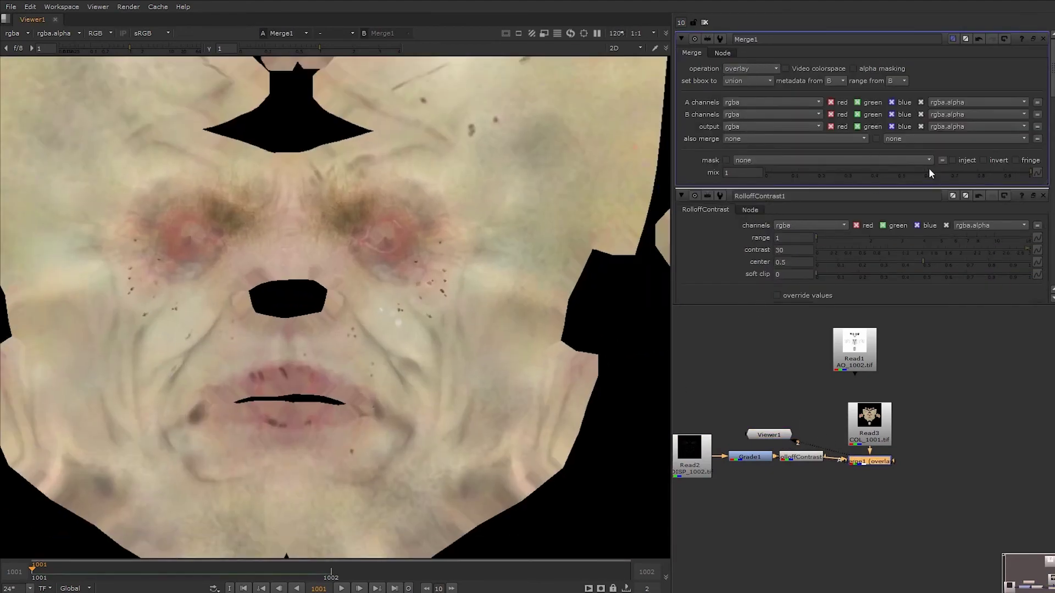
{"action": "mouse_move", "coordinate": [929, 169]}
{"action": "left_mouse_down"}
{"action": "mouse_move", "coordinate": [805, 207]}
{"action": "mouse_move", "coordinate": [858, 179]}
{"action": "mouse_move", "coordinate": [968, 195]}
{"action": "mouse_move", "coordinate": [975, 210]}
{"action": "left_mouse_up"}
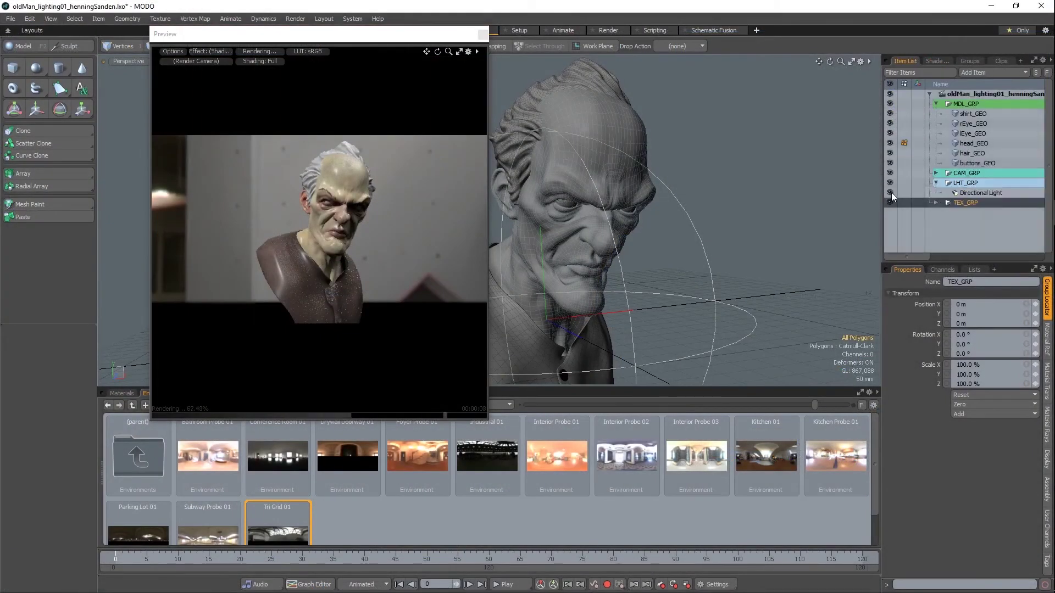
Step: Select the Directional Light and switch to the Render layout with an enlarged preview
{"action": "left_click", "coordinate": [891, 192]}
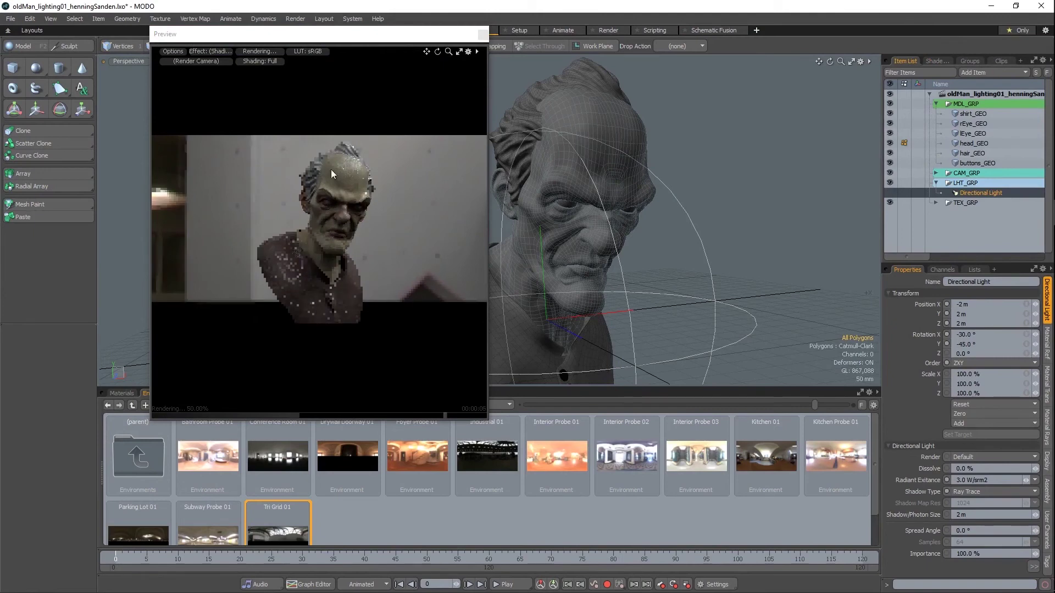
{"action": "scroll", "coordinate": [602, 257], "scroll_direction": "down", "scroll_amount": 5}
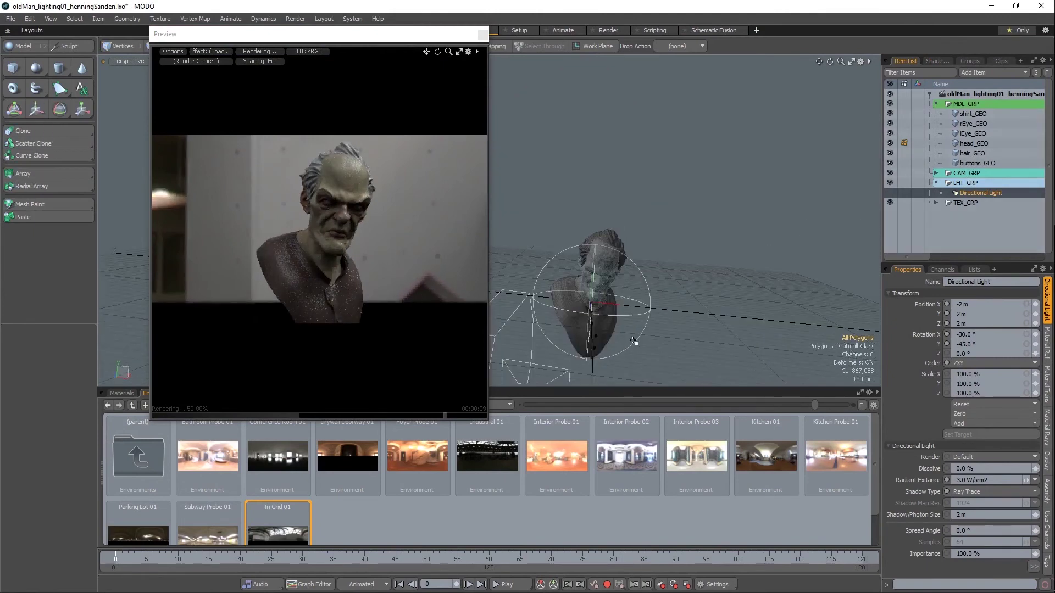
{"action": "middle_click_drag", "start_coordinate": [674, 286], "coordinate": [564, 278]}
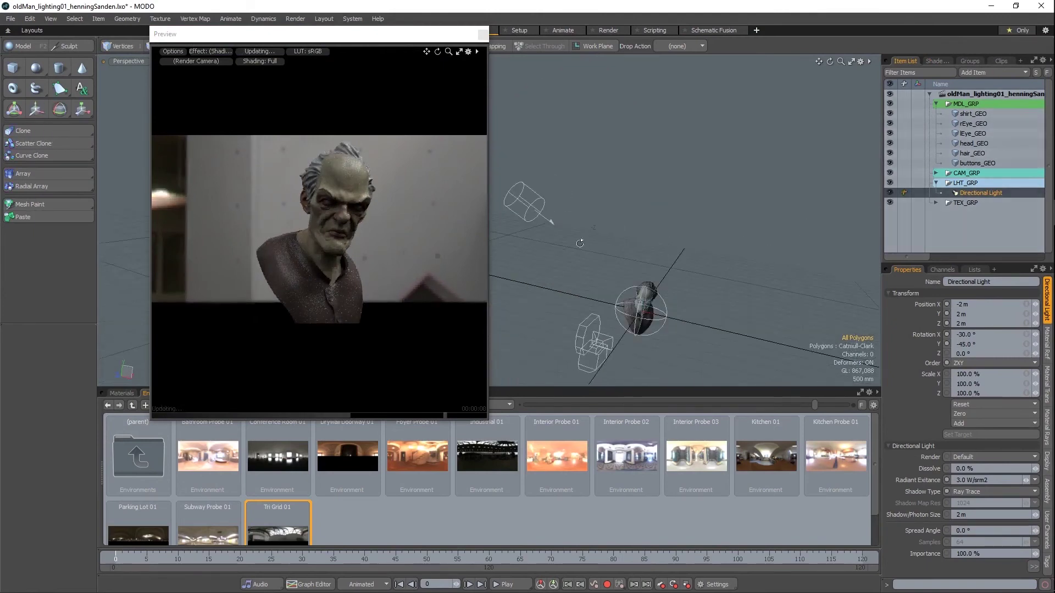
{"action": "left_click_drag", "start_coordinate": [254, 34], "coordinate": [266, 81]}
{"action": "left_click", "coordinate": [302, 30]}
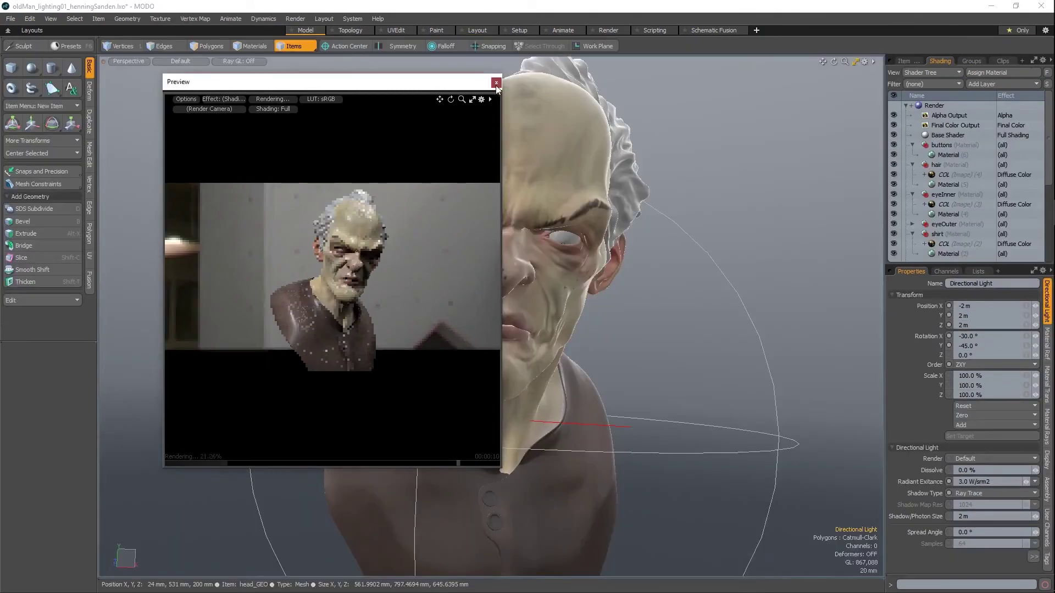
{"action": "left_click", "coordinate": [601, 31]}
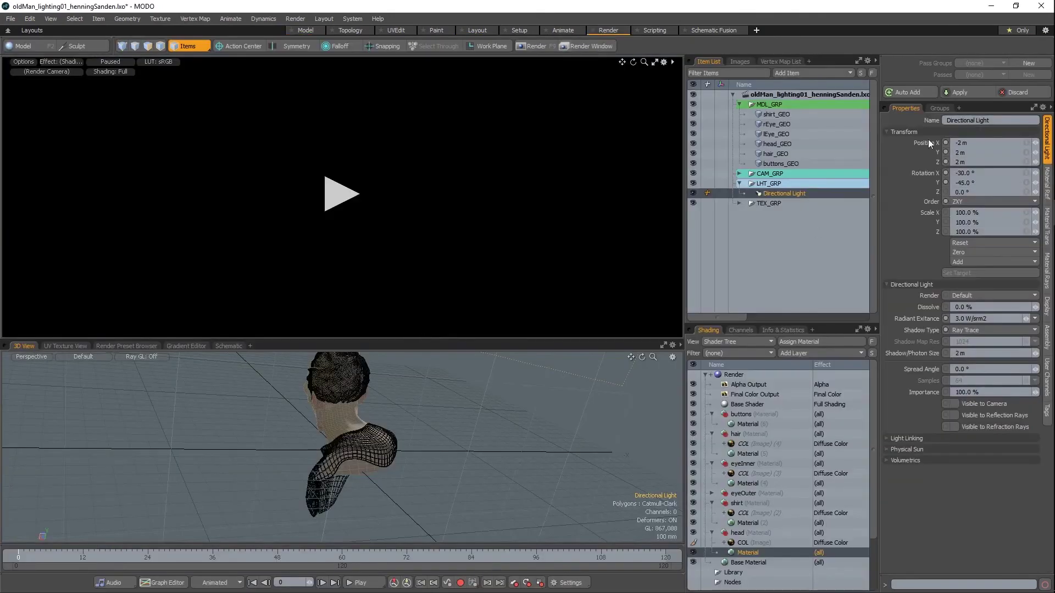
{"action": "left_click_drag", "start_coordinate": [375, 345], "coordinate": [374, 374]}
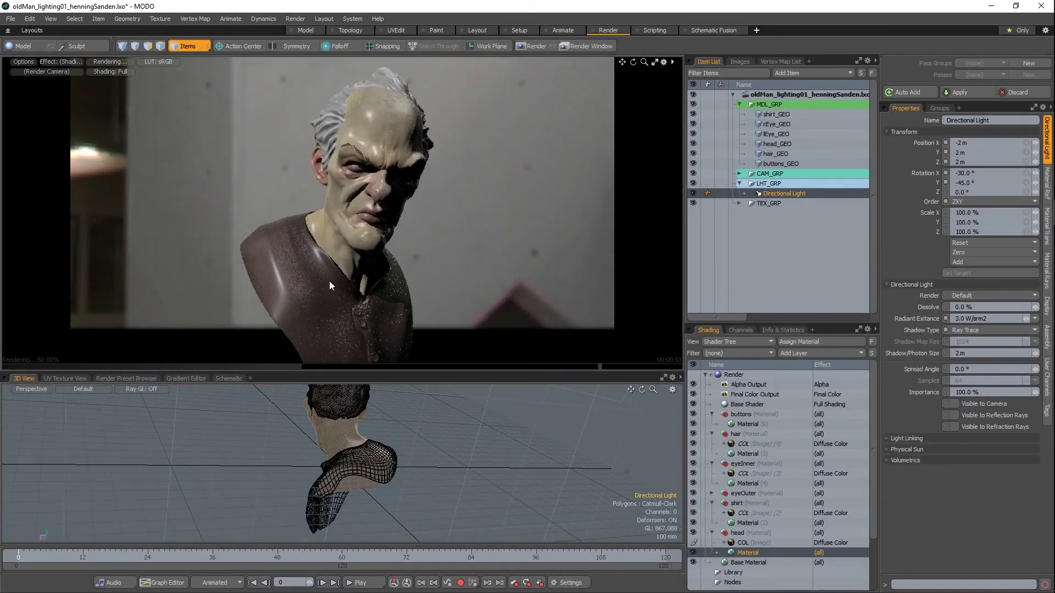
{"action": "scroll", "coordinate": [374, 484], "scroll_direction": "down", "scroll_amount": 5}
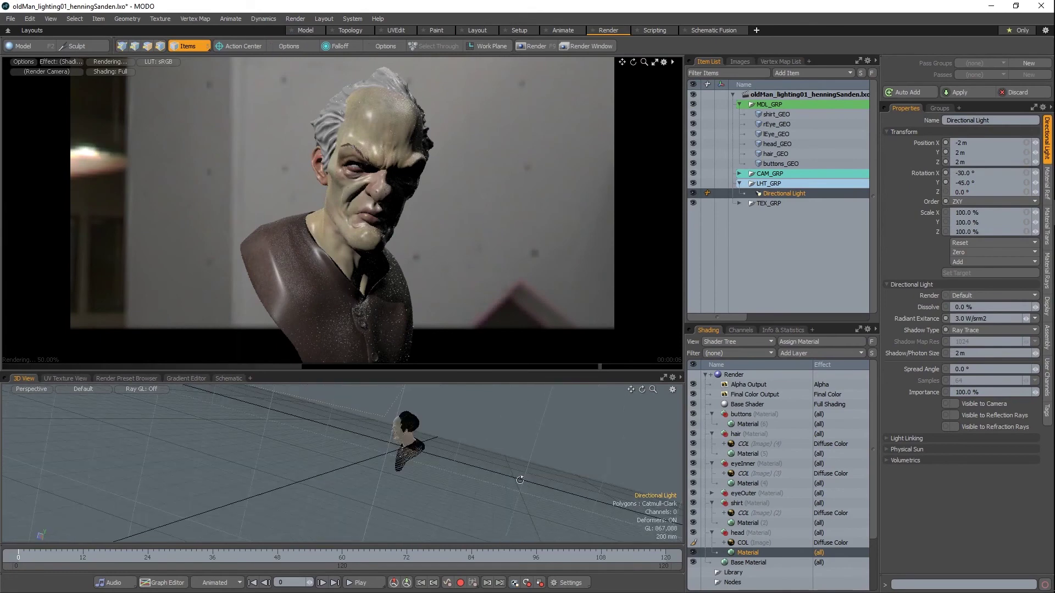
Step: Convert the light to an Area Light, move it closer and tilt it down toward the bust
{"action": "right_click", "coordinate": [779, 195]}
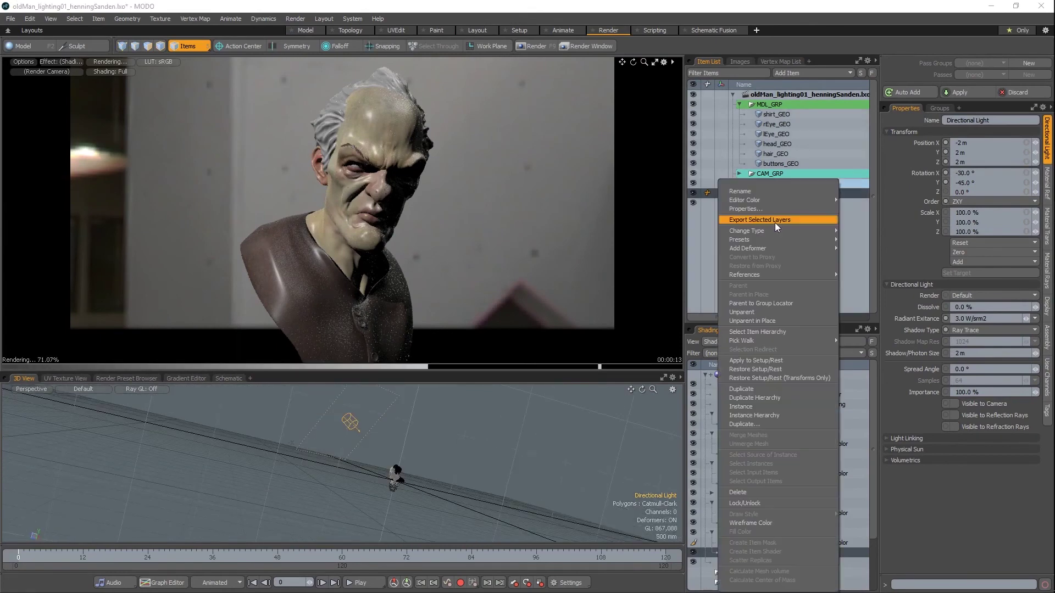
{"action": "left_click", "coordinate": [877, 236]}
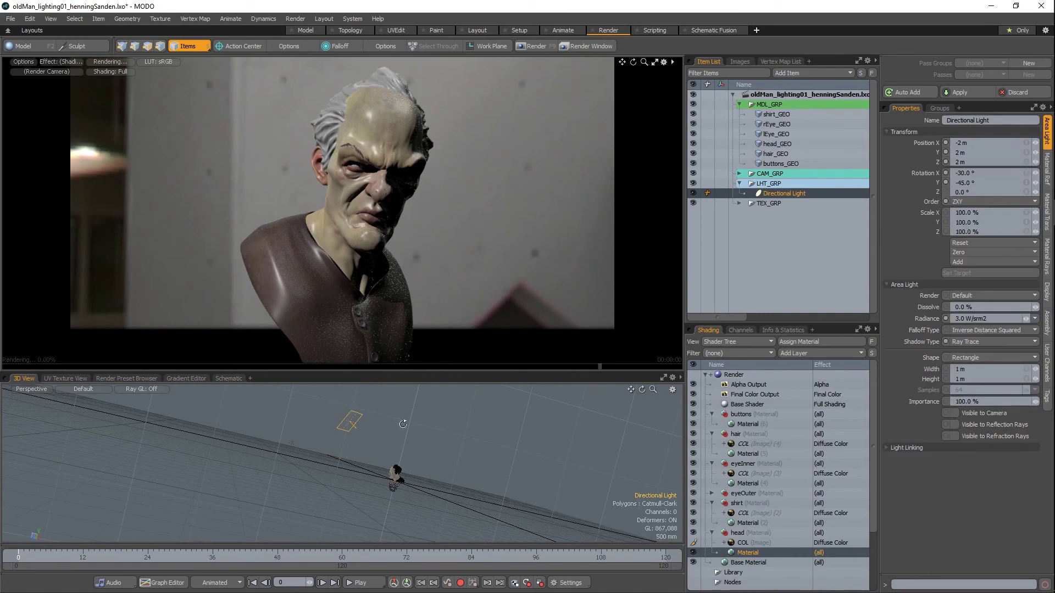
{"action": "scroll", "coordinate": [381, 414], "scroll_direction": "up", "scroll_amount": 3}
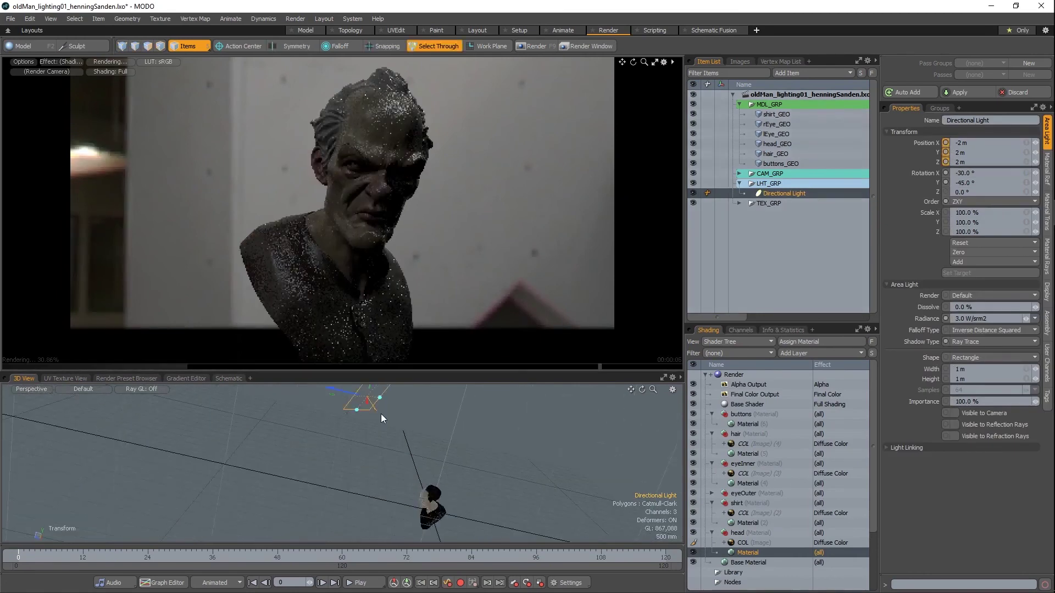
{"action": "key", "text": "y"}
{"action": "mouse_move", "coordinate": [381, 414]}
{"action": "left_mouse_down"}
{"action": "mouse_move", "coordinate": [390, 476]}
{"action": "mouse_move", "coordinate": [354, 461]}
{"action": "mouse_move", "coordinate": [355, 437]}
{"action": "mouse_move", "coordinate": [355, 460]}
{"action": "left_mouse_up"}
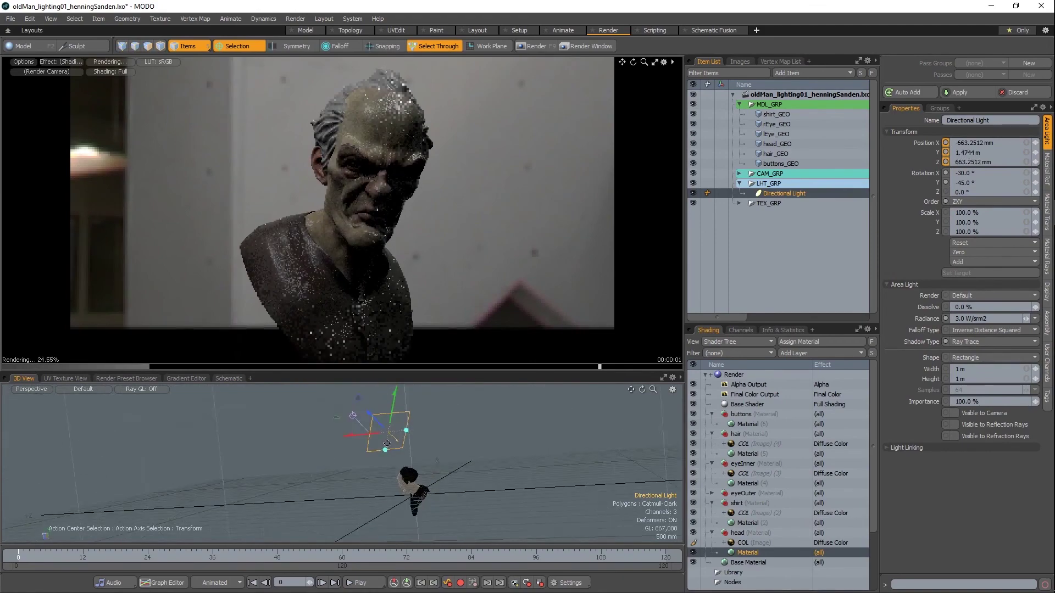
{"action": "key", "text": "e"}
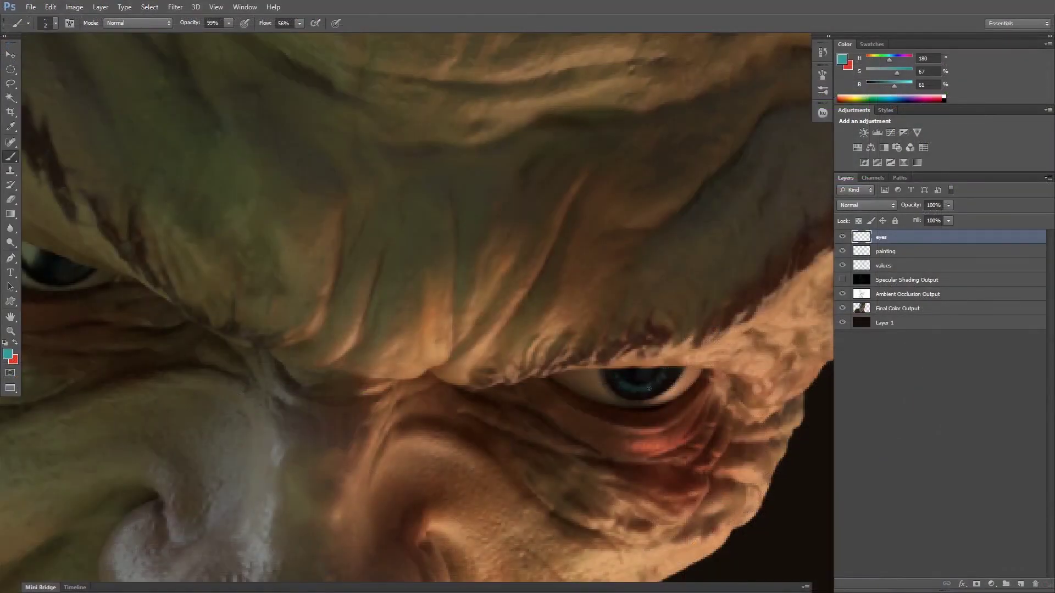
{"action": "scroll", "coordinate": [623, 415], "scroll_direction": "down", "scroll_amount": 5, "text": "alt"}
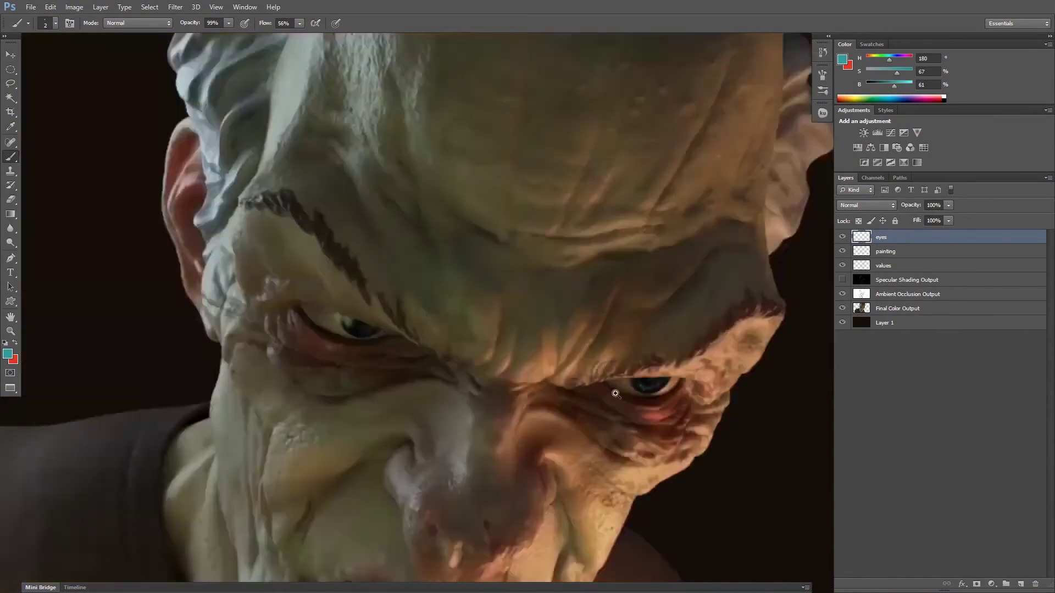
{"action": "scroll", "coordinate": [624, 415], "scroll_direction": "down", "scroll_amount": 2, "text": "alt"}
{"action": "scroll", "coordinate": [624, 415], "scroll_direction": "up", "scroll_amount": 2, "text": "alt"}
{"action": "scroll", "coordinate": [624, 415], "scroll_direction": "down", "scroll_amount": 1, "text": "alt"}
{"action": "scroll", "coordinate": [624, 415], "scroll_direction": "up", "scroll_amount": 5, "text": "alt"}
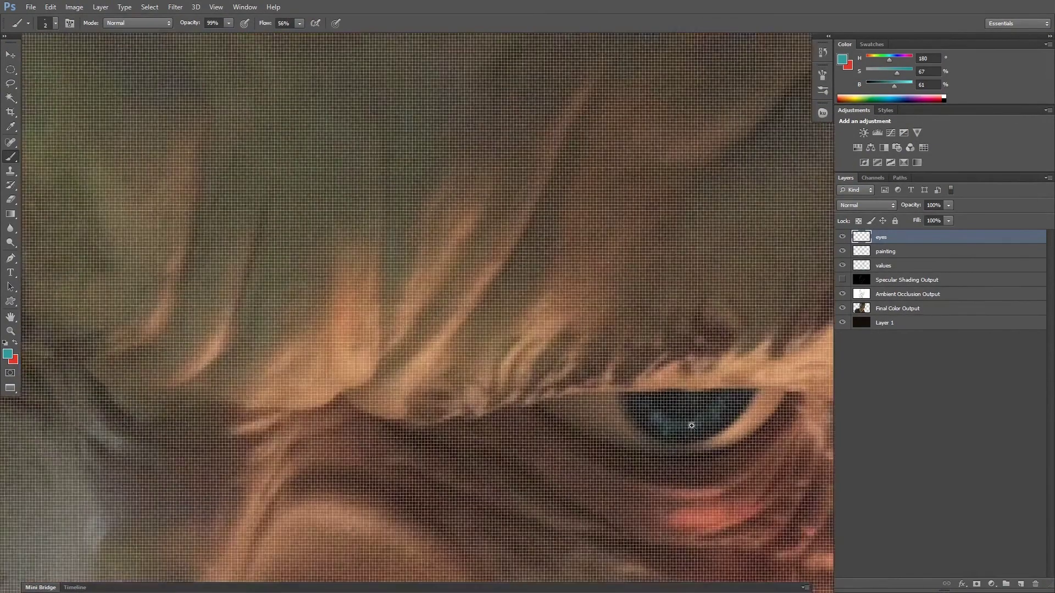
{"action": "scroll", "coordinate": [623, 414], "scroll_direction": "down", "scroll_amount": 2, "text": "alt"}
Step: Pick a green paint colour, then set up the Brush with white as the paint colour
{"action": "right_click_drag", "start_coordinate": [636, 398], "coordinate": [661, 411], "text": "alt+shift"}
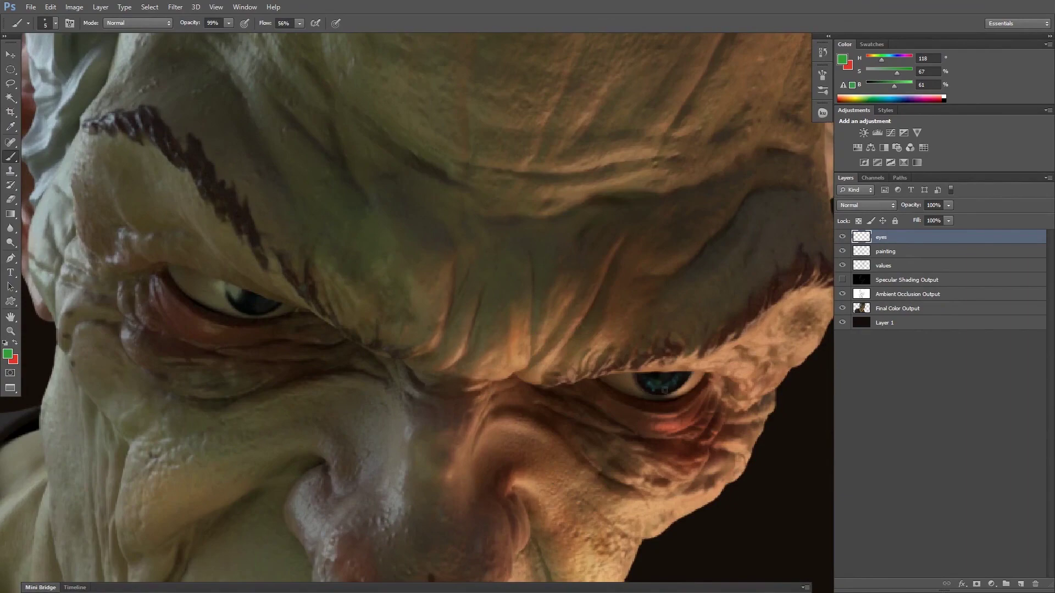
{"action": "scroll", "coordinate": [655, 381], "scroll_direction": "up", "scroll_amount": 3, "text": "alt"}
{"action": "scroll", "coordinate": [655, 381], "scroll_direction": "down", "scroll_amount": 1, "text": "alt"}
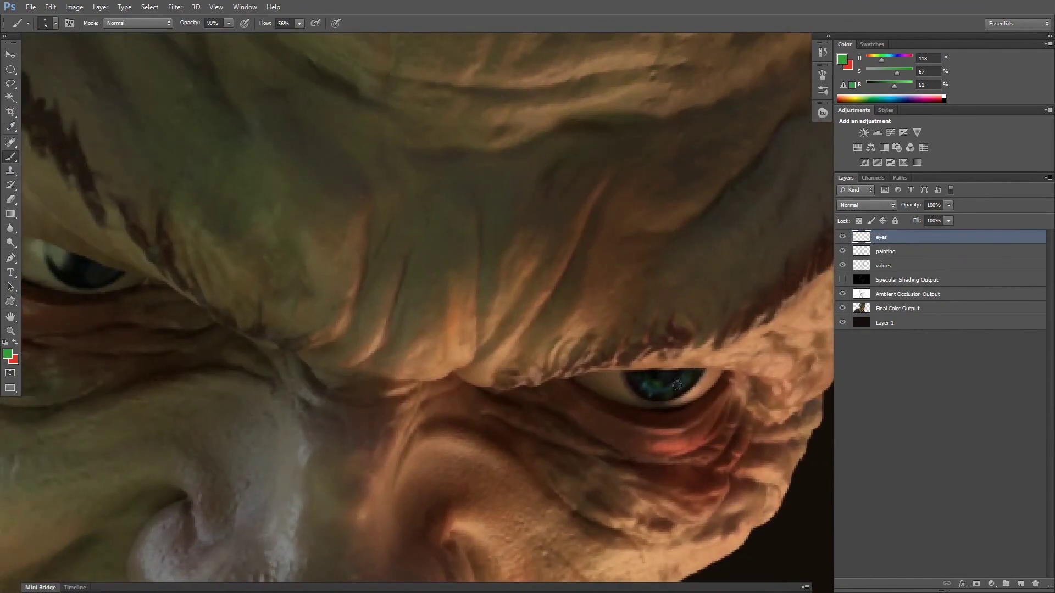
{"action": "scroll", "coordinate": [676, 385], "scroll_direction": "down", "scroll_amount": 3, "text": "alt"}
{"action": "scroll", "coordinate": [683, 382], "scroll_direction": "up", "scroll_amount": 2, "text": "alt"}
{"action": "scroll", "coordinate": [683, 382], "scroll_direction": "up", "scroll_amount": 1, "text": "alt"}
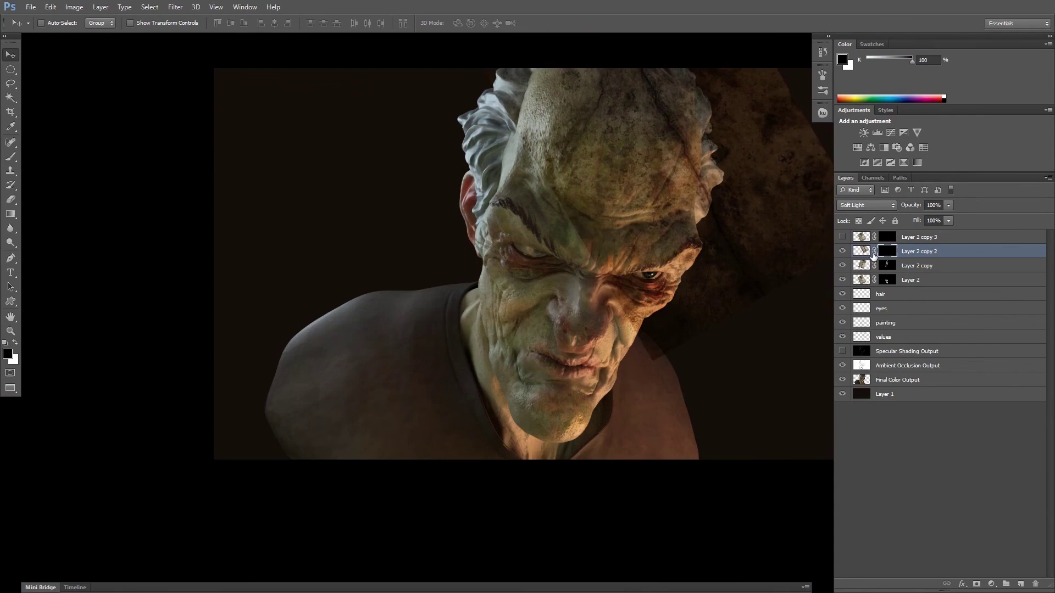
{"action": "key", "text": "b"}
{"action": "key", "text": "x"}
{"action": "scroll", "coordinate": [610, 206], "scroll_direction": "up", "scroll_amount": 2, "text": "alt"}
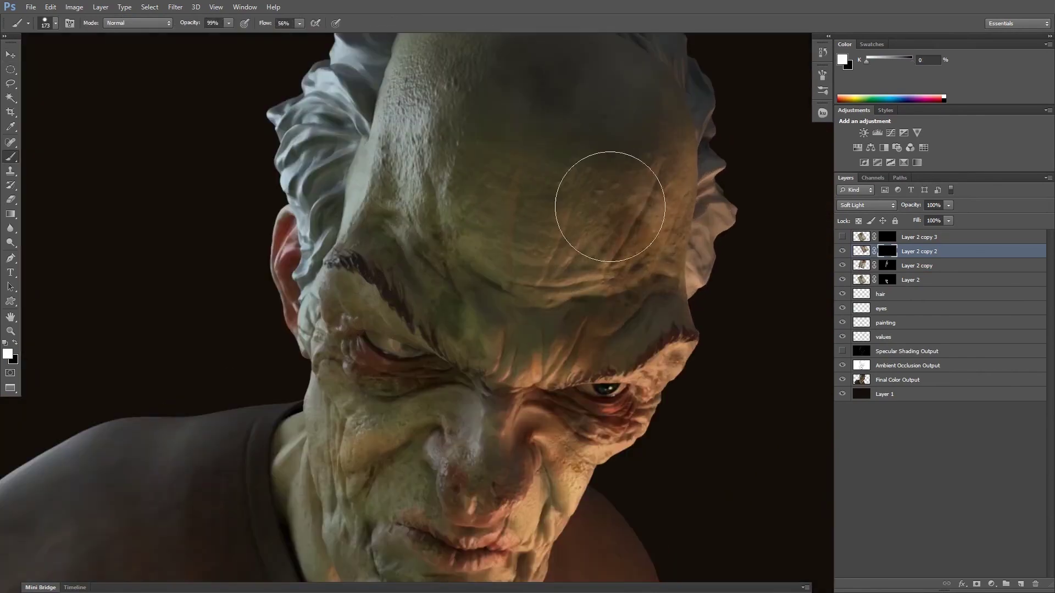
{"action": "scroll", "coordinate": [626, 239], "scroll_direction": "down", "scroll_amount": 1, "text": "alt"}
{"action": "scroll", "coordinate": [635, 271], "scroll_direction": "down", "scroll_amount": 1, "text": "alt"}
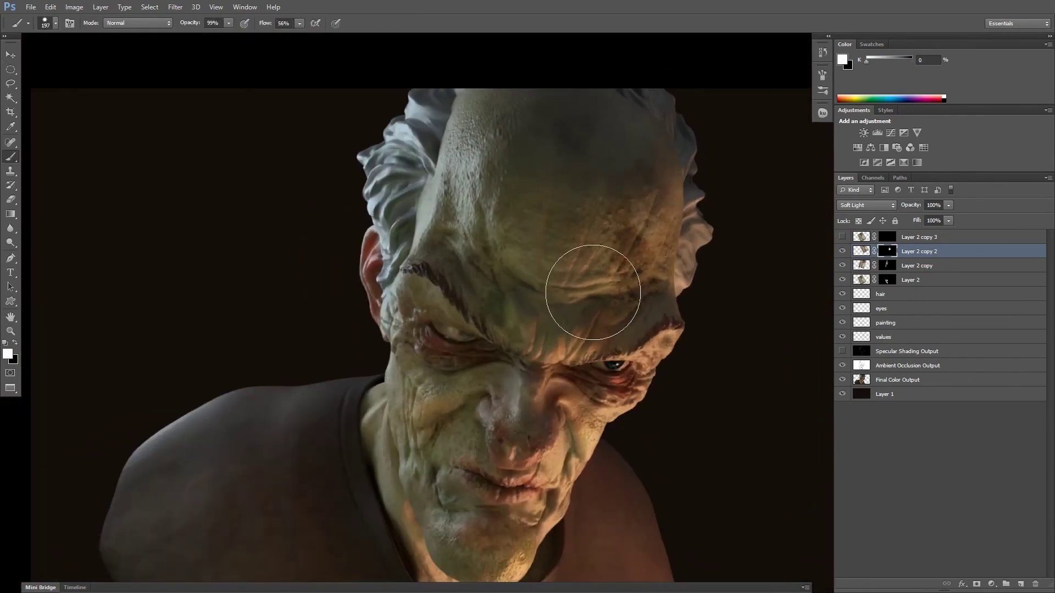
{"action": "scroll", "coordinate": [578, 313], "scroll_direction": "up", "scroll_amount": 1, "text": "alt"}
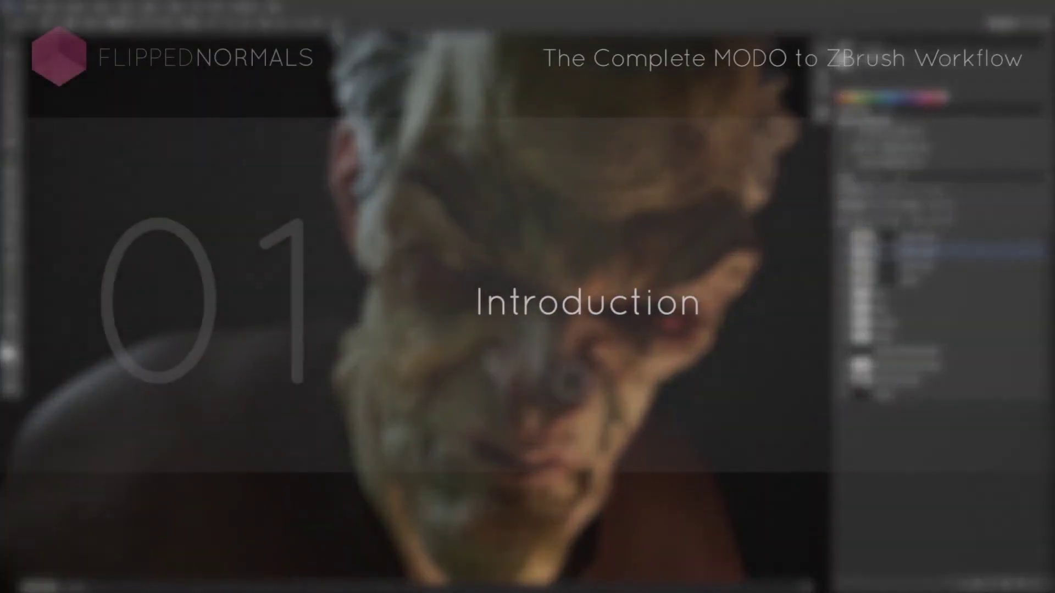